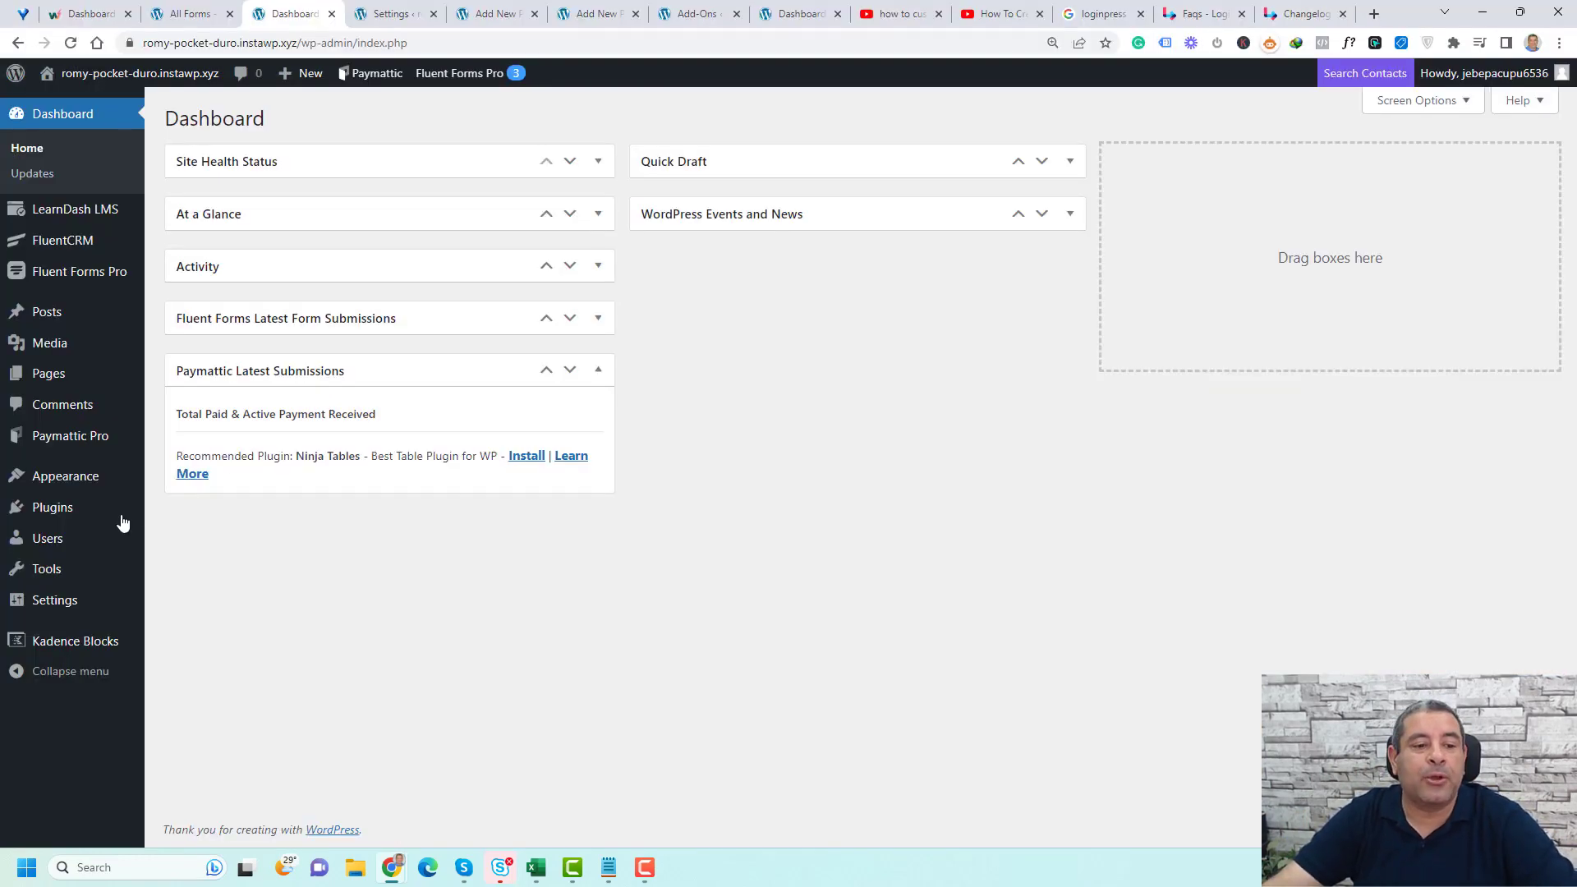
# - Find the LoginPress custom login page plugin among the available plugins, install it and activate it
pyautogui.moveTo(80, 516)
pyautogui.click(215, 542)
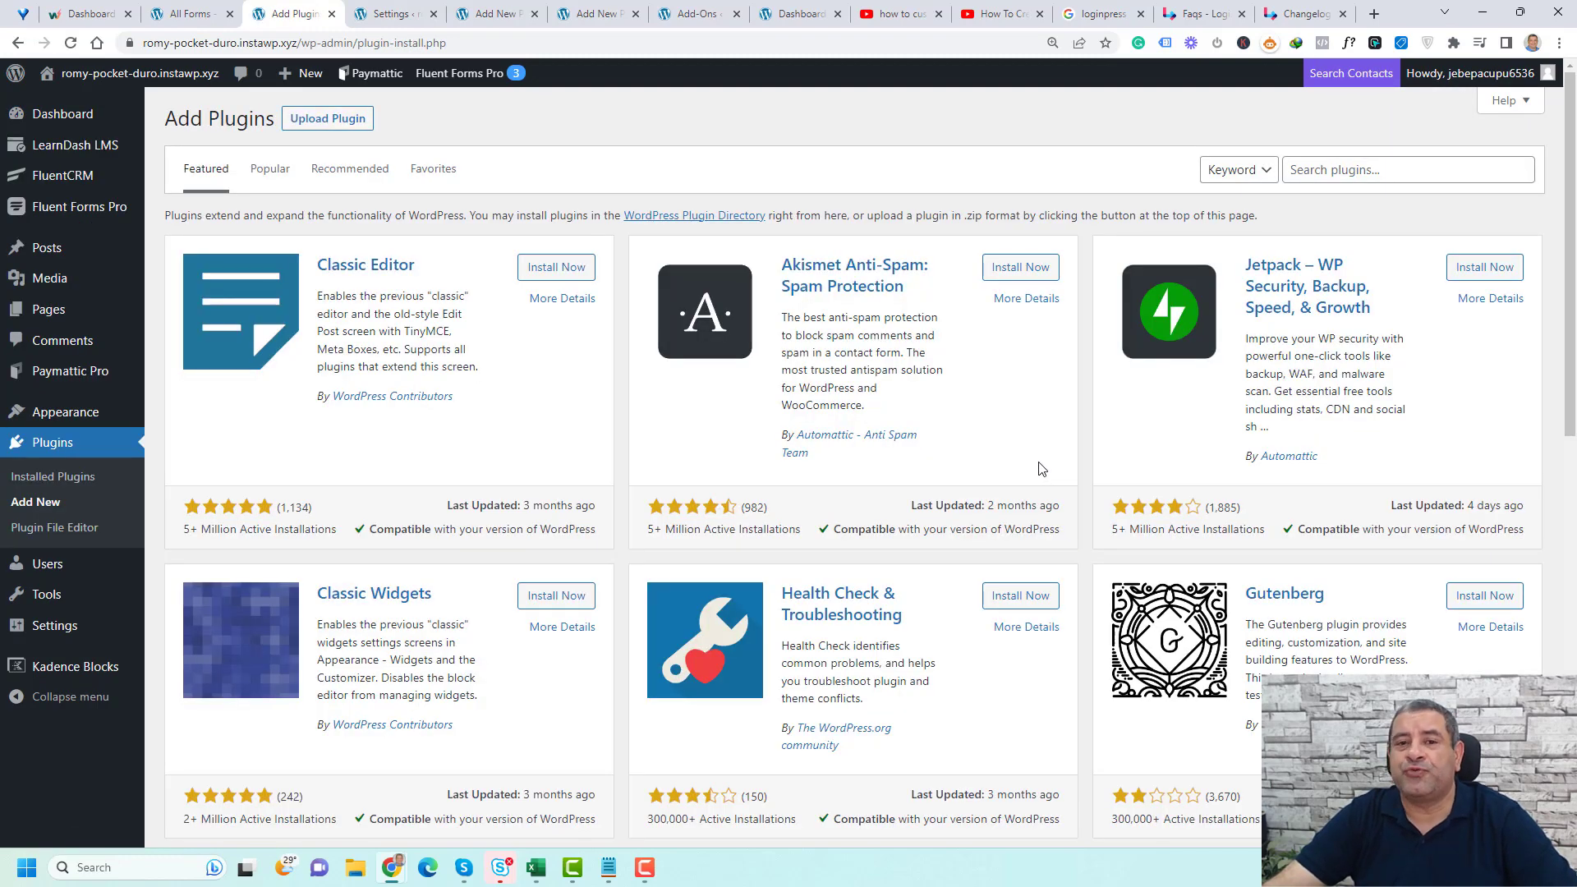
pyautogui.click(1469, 174)
pyautogui.write('Loginpress')
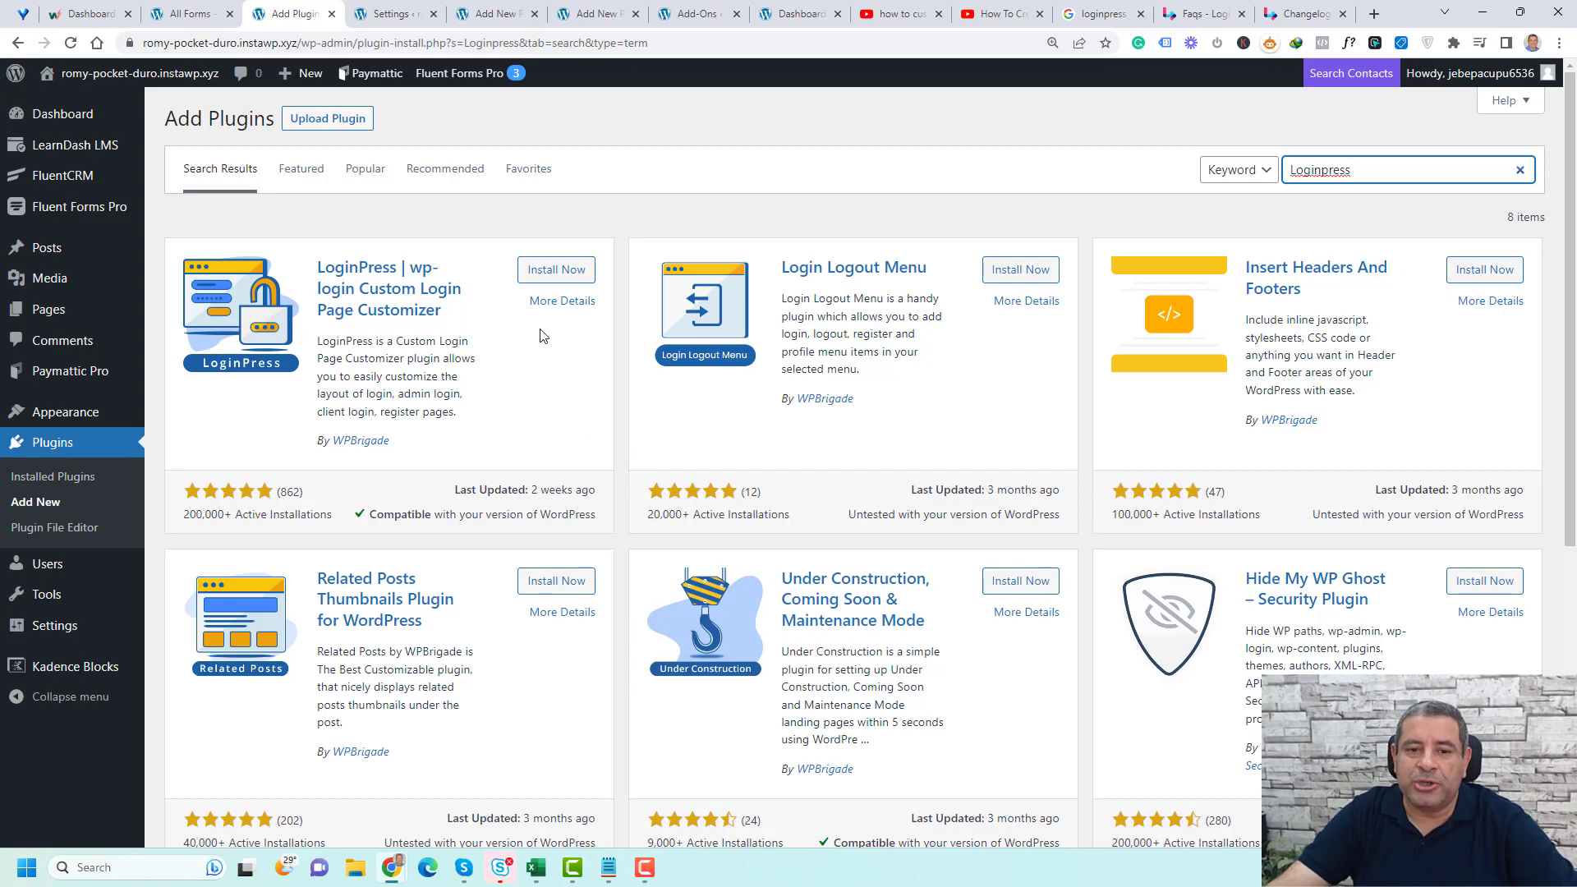
pyautogui.click(567, 269)
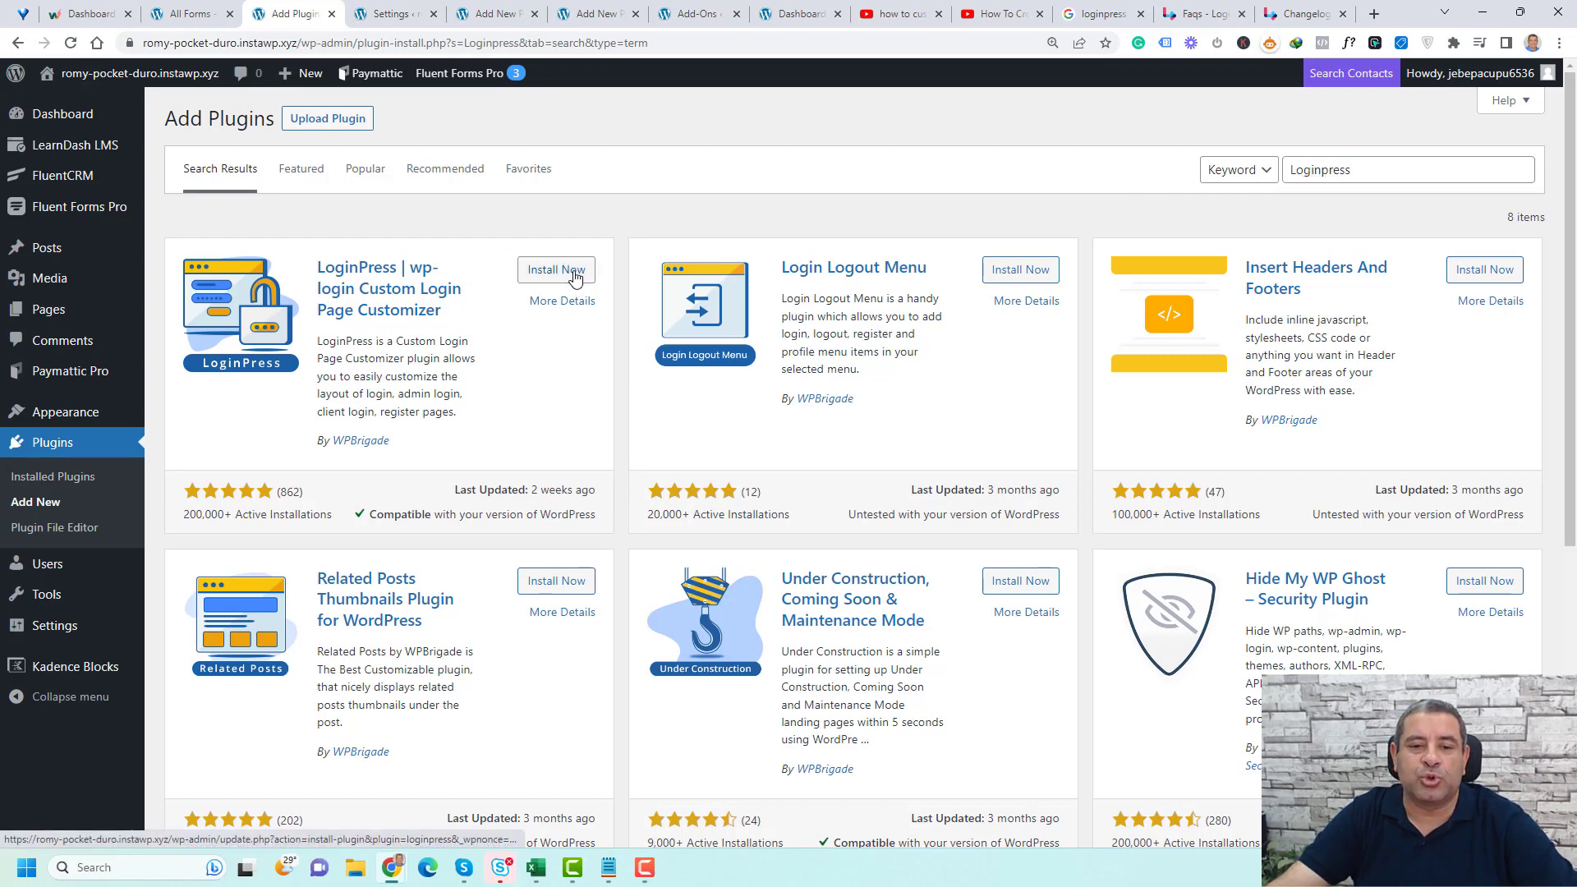
pyautogui.click(568, 269)
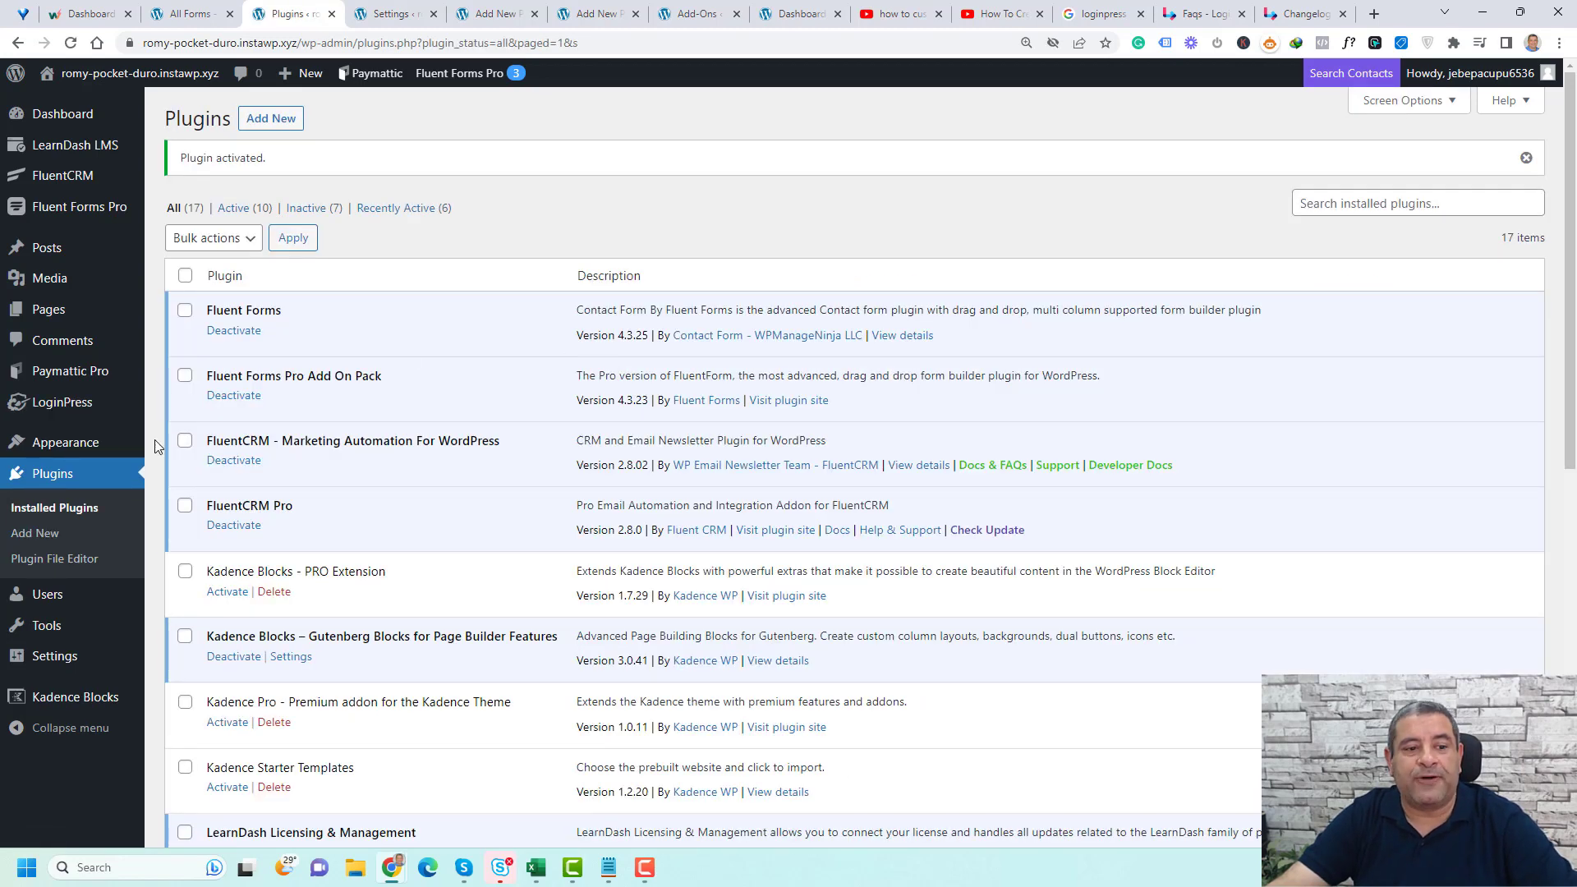
# - Open the LoginPress settings, skipping the data-sharing opt-in
pyautogui.moveTo(97, 420)
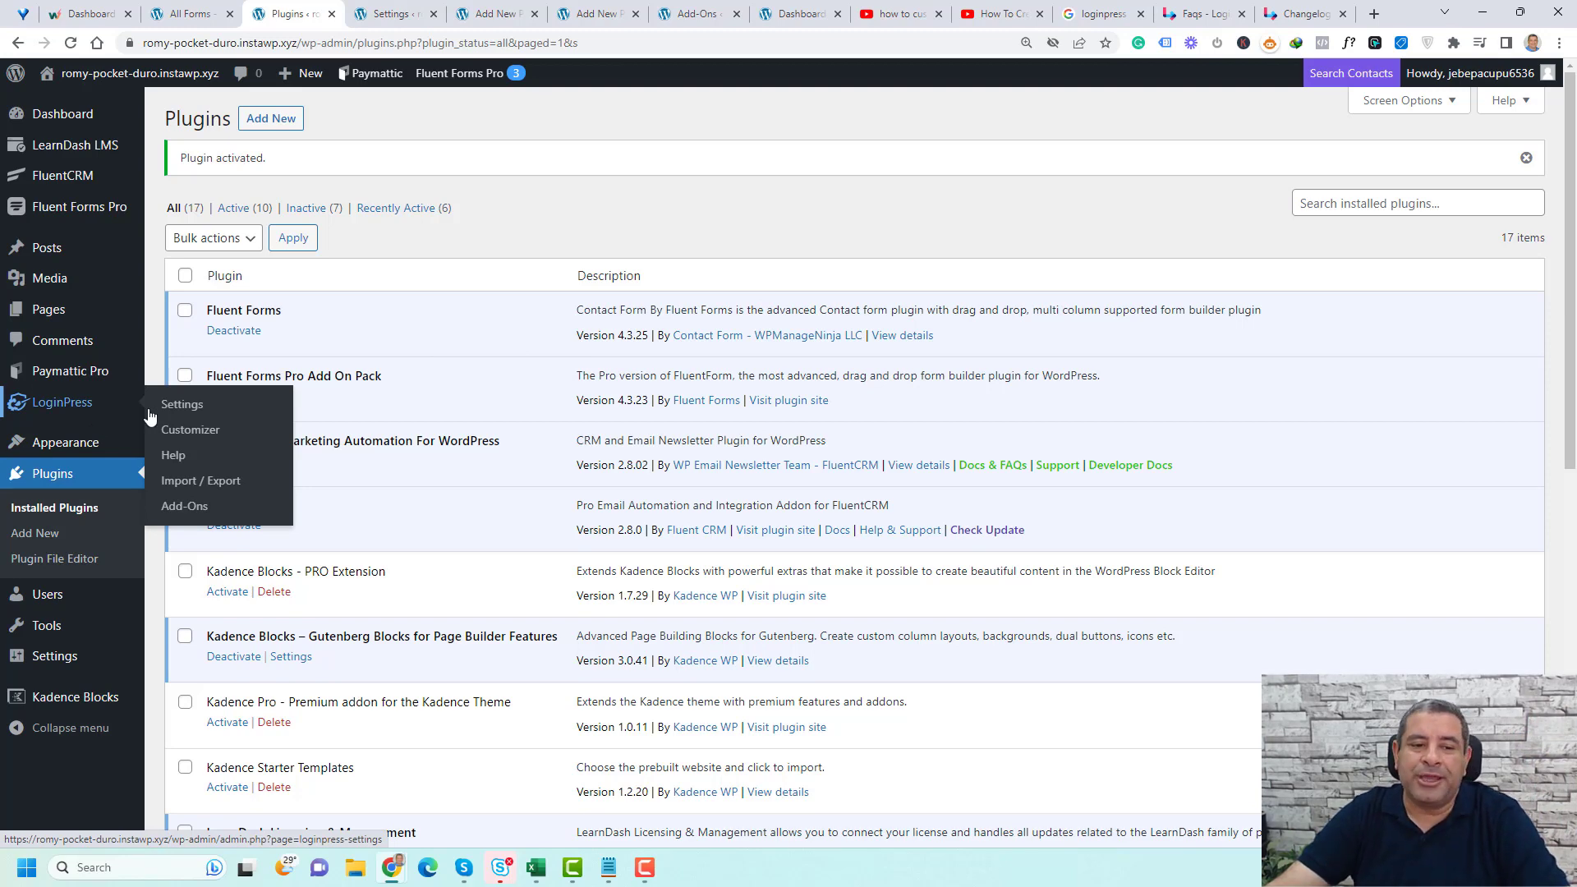
pyautogui.click(180, 411)
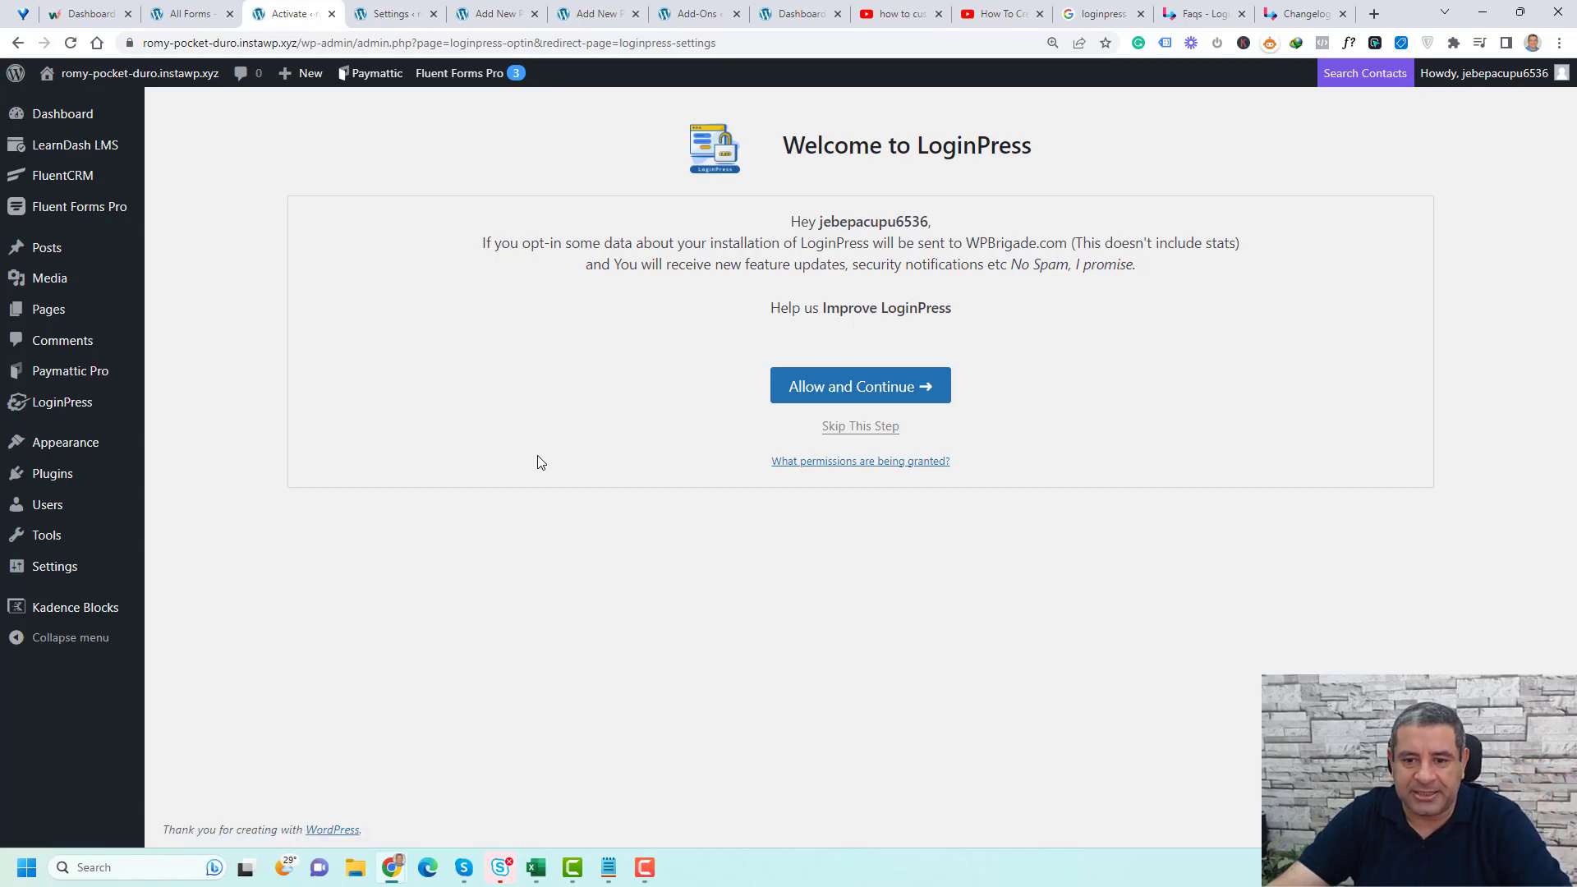
pyautogui.click(838, 427)
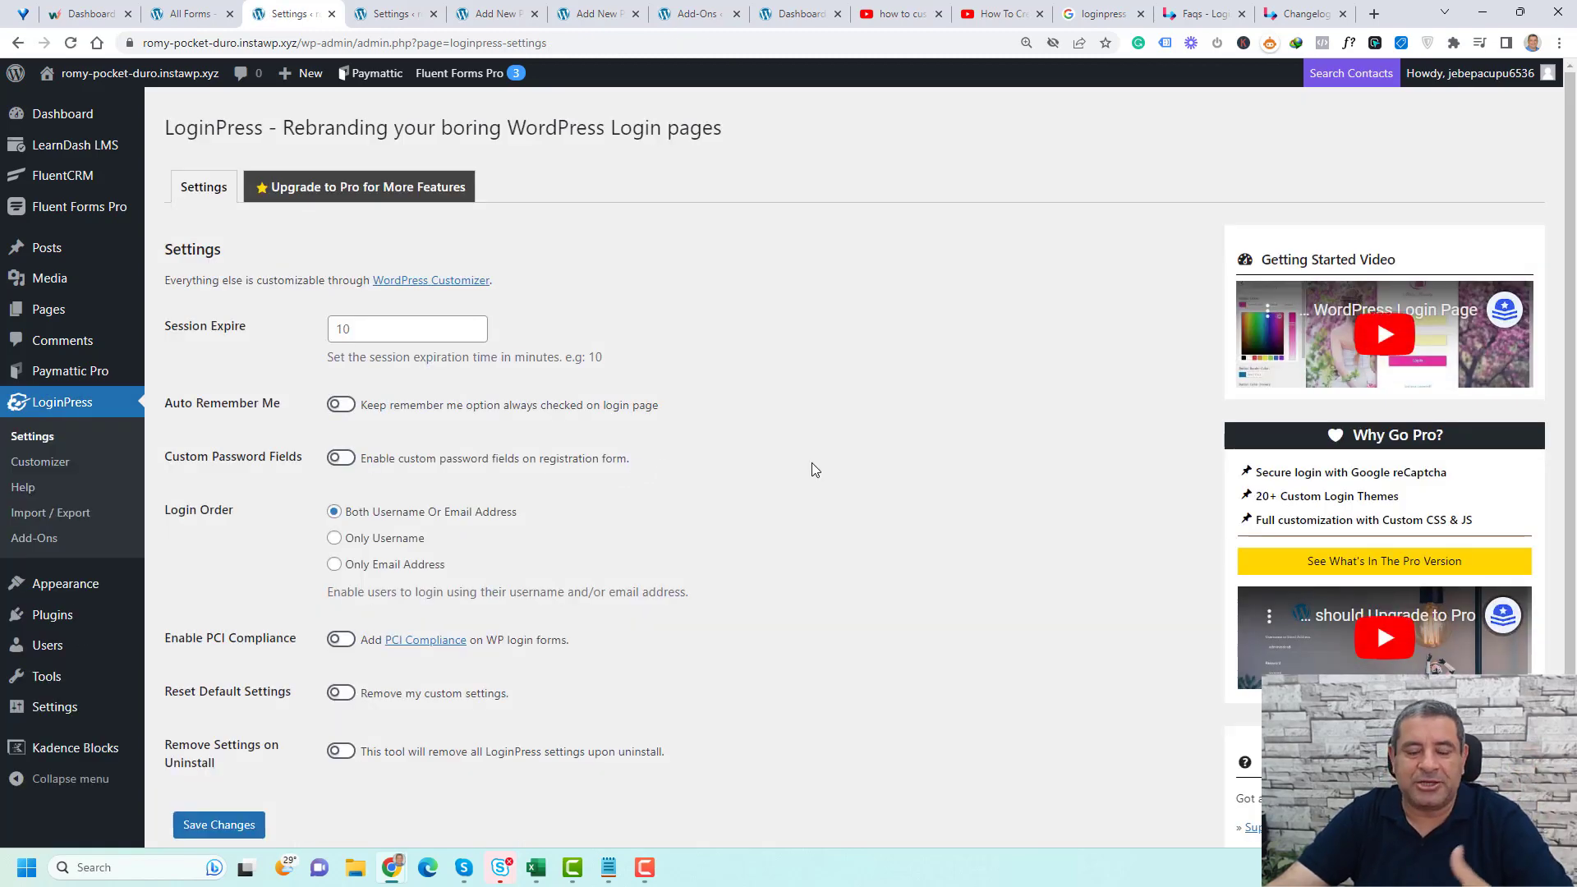
# - Enable Auto Remember Me in the LoginPress settings and save the changes
pyautogui.scroll(-1, 812, 461)
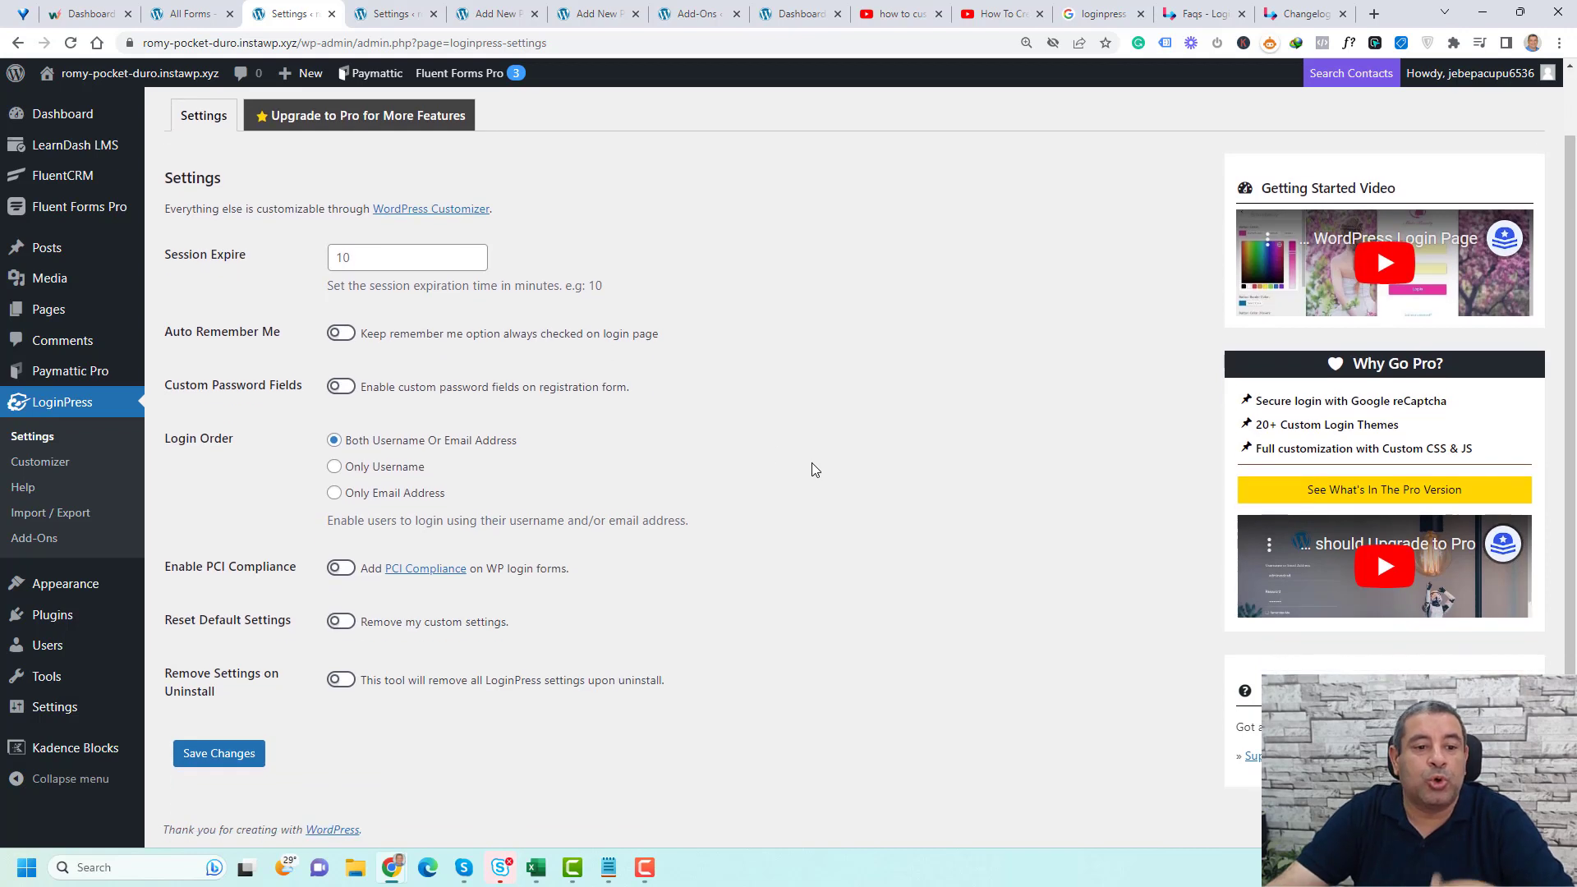
pyautogui.click(345, 333)
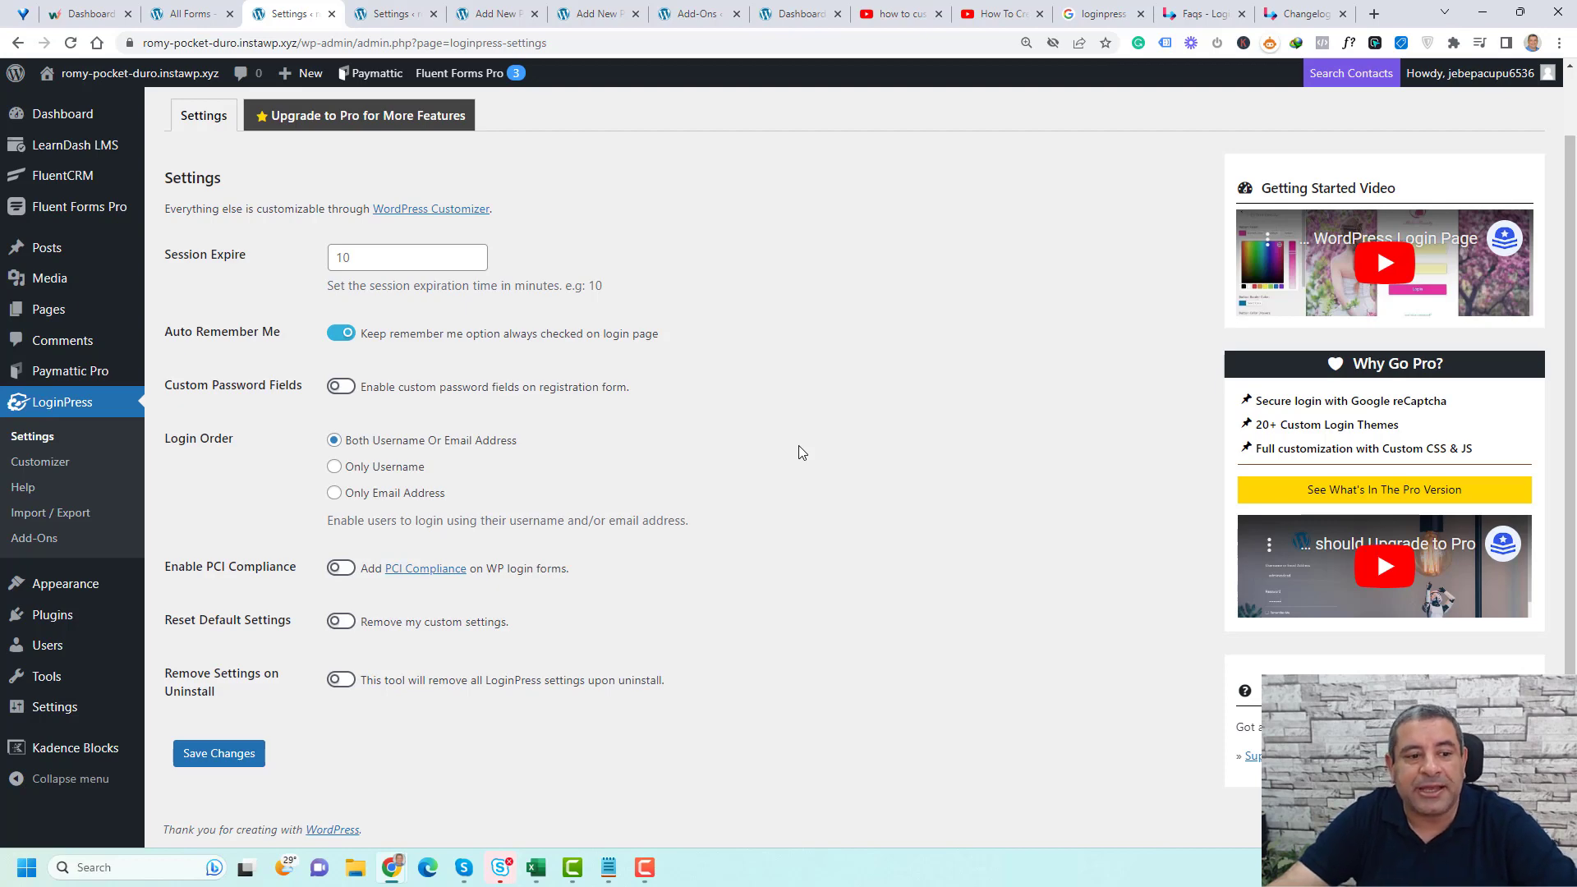
pyautogui.click(204, 756)
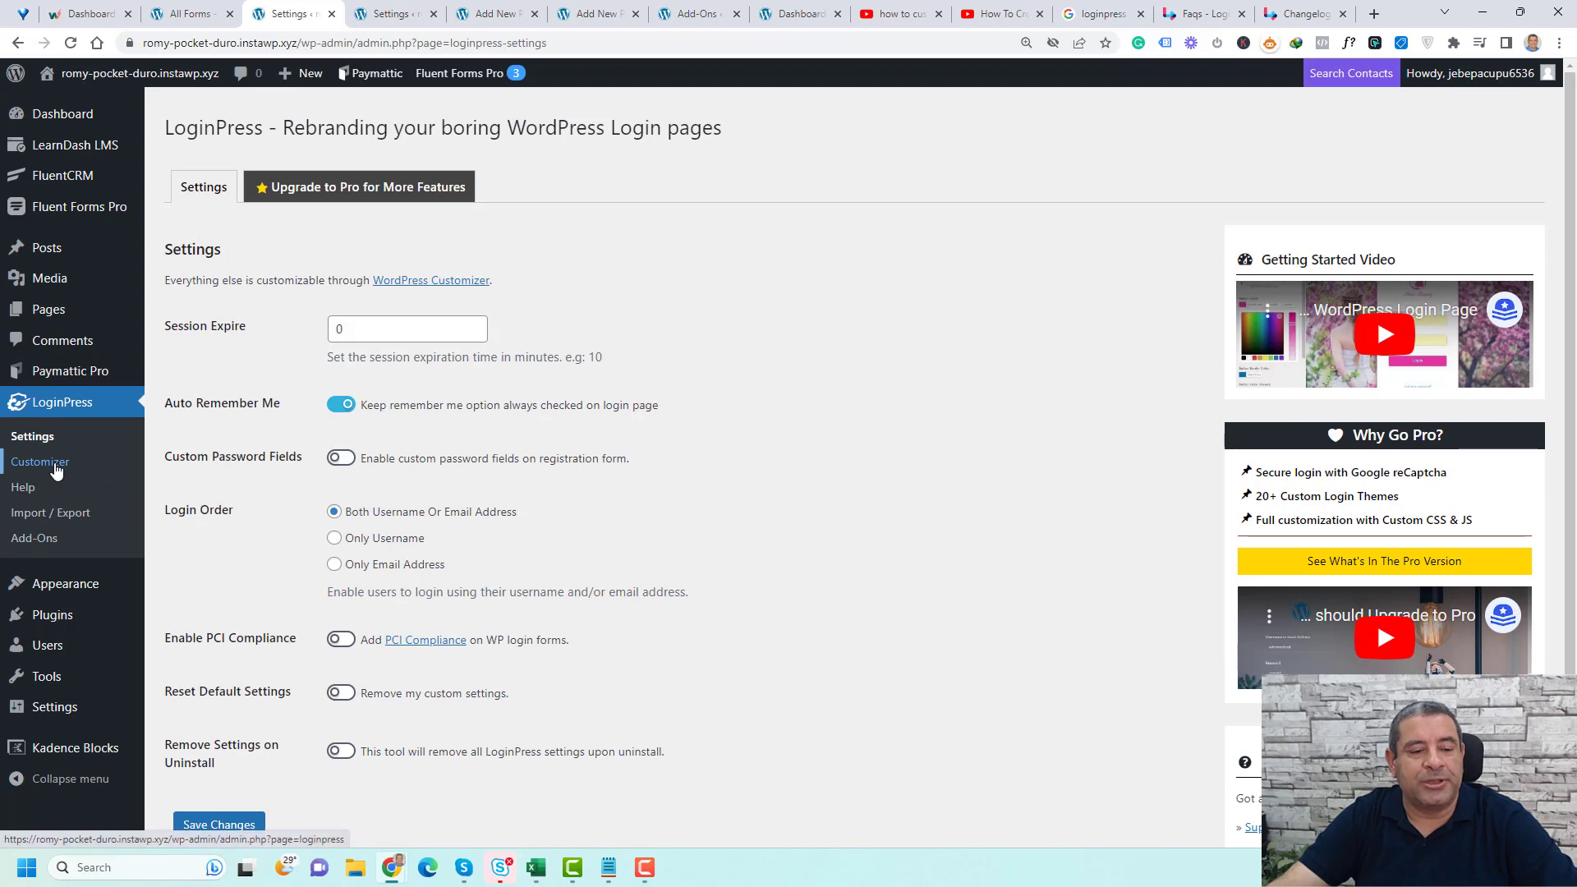
# - Open the LoginPress section of the site customizer and examine the login page themes on offer
pyautogui.click(54, 465)
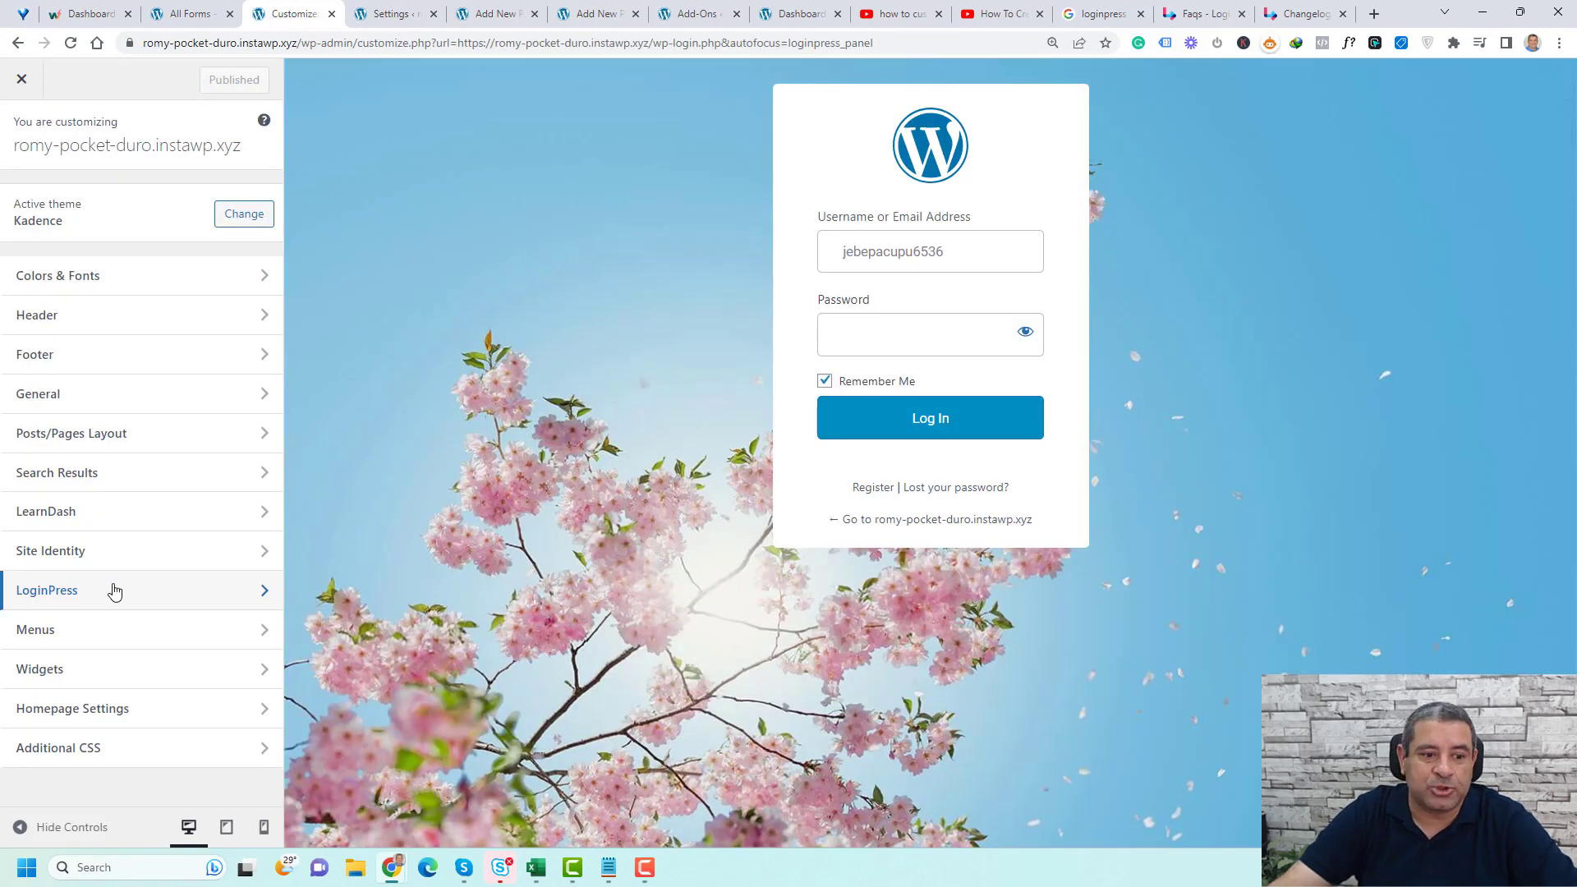
pyautogui.click(114, 591)
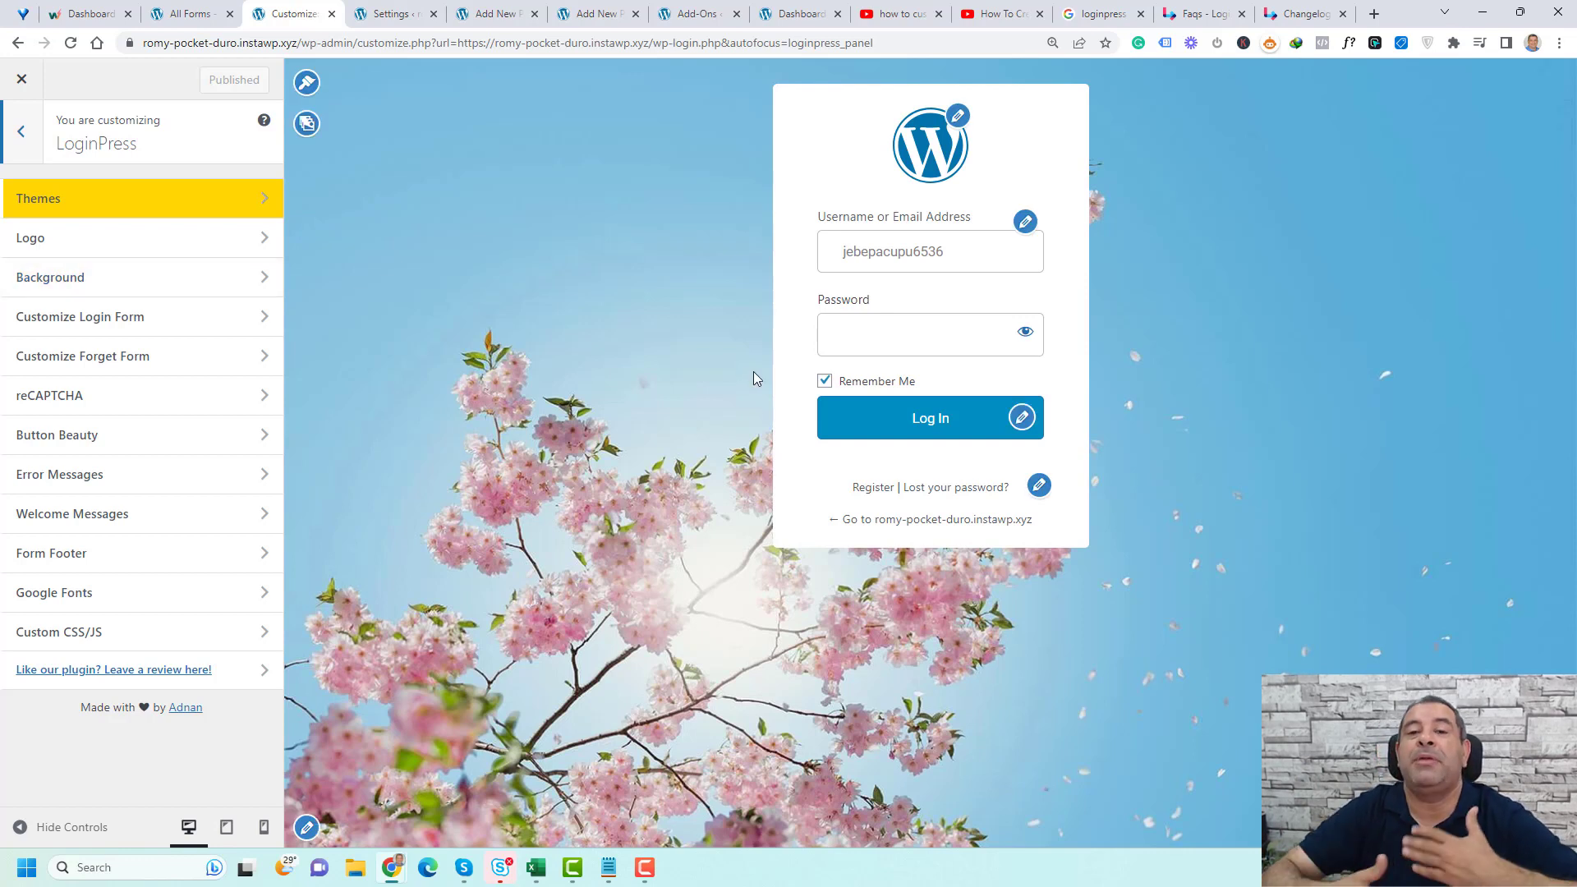
pyautogui.click(102, 207)
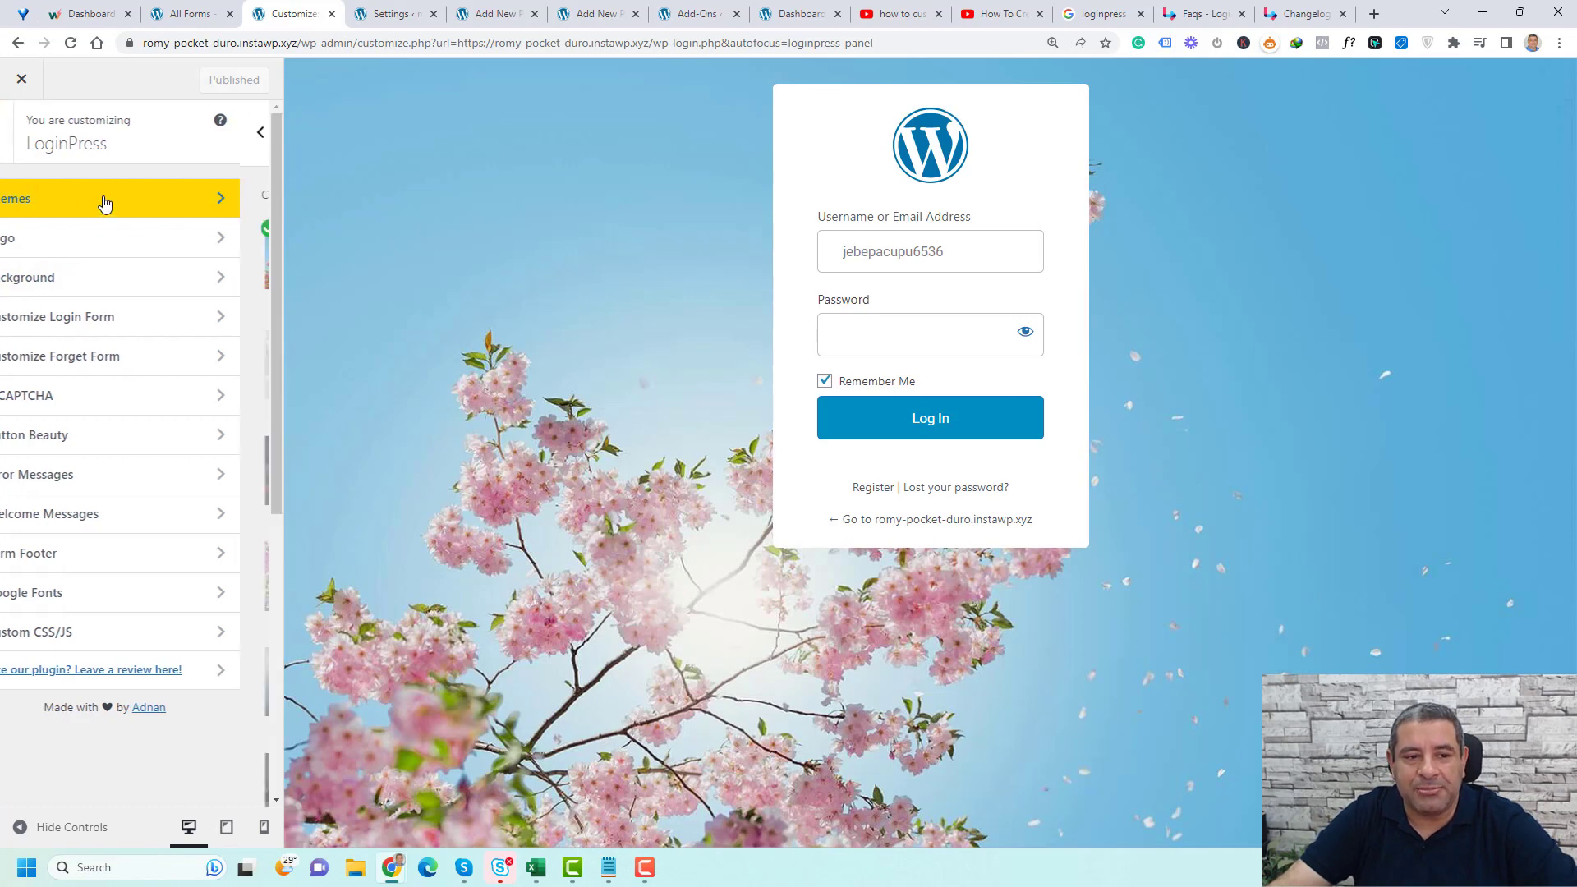
pyautogui.scroll(-1, 200, 529)
pyautogui.scroll(-4, 199, 530)
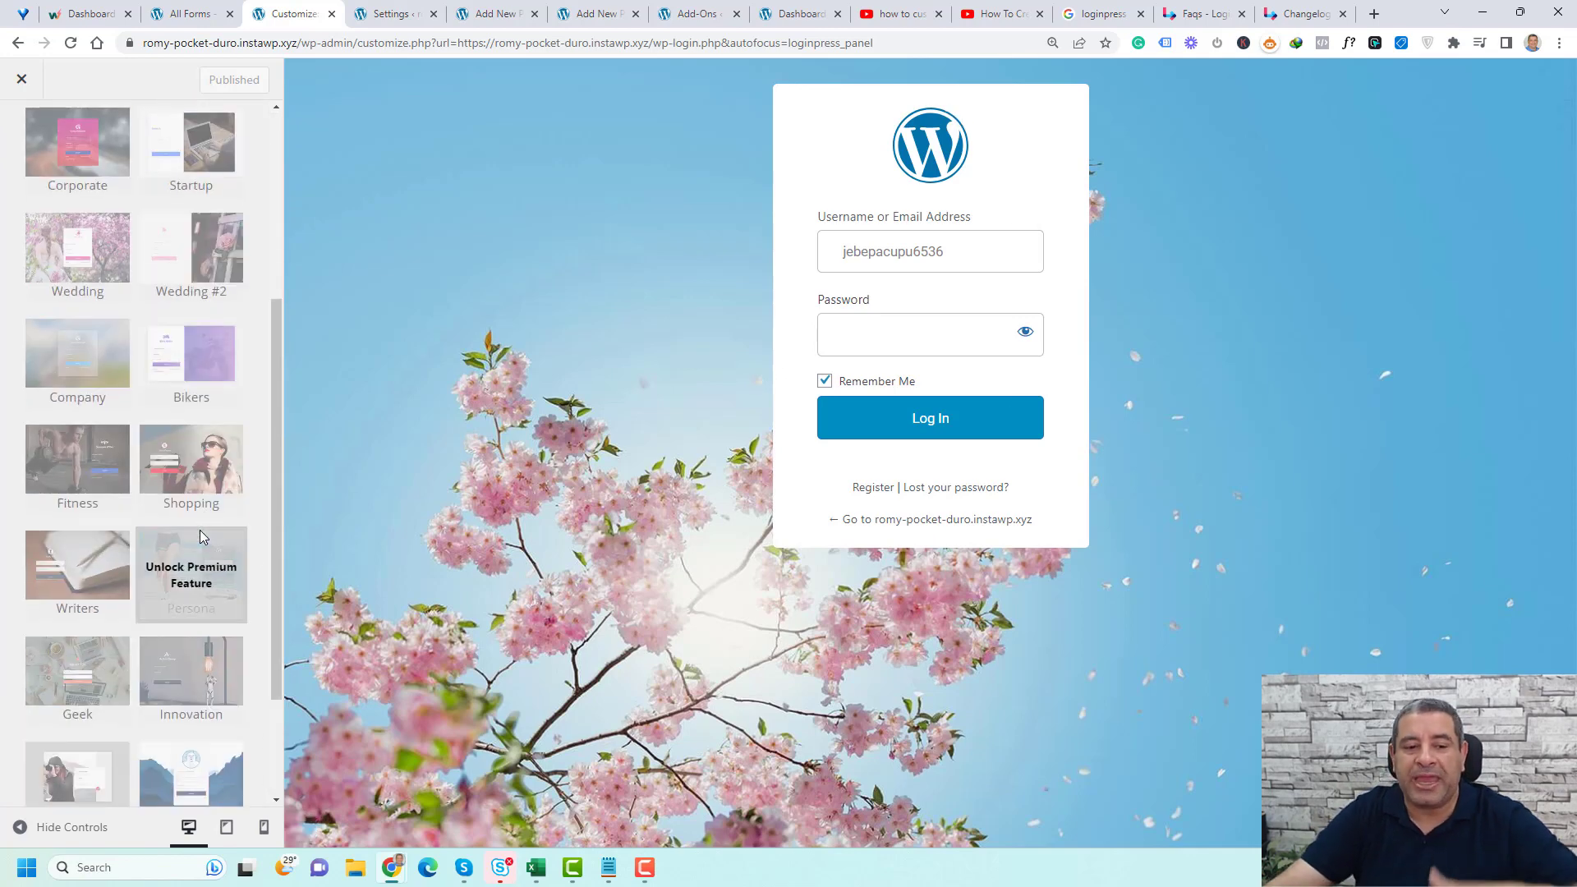
pyautogui.scroll(5, 200, 530)
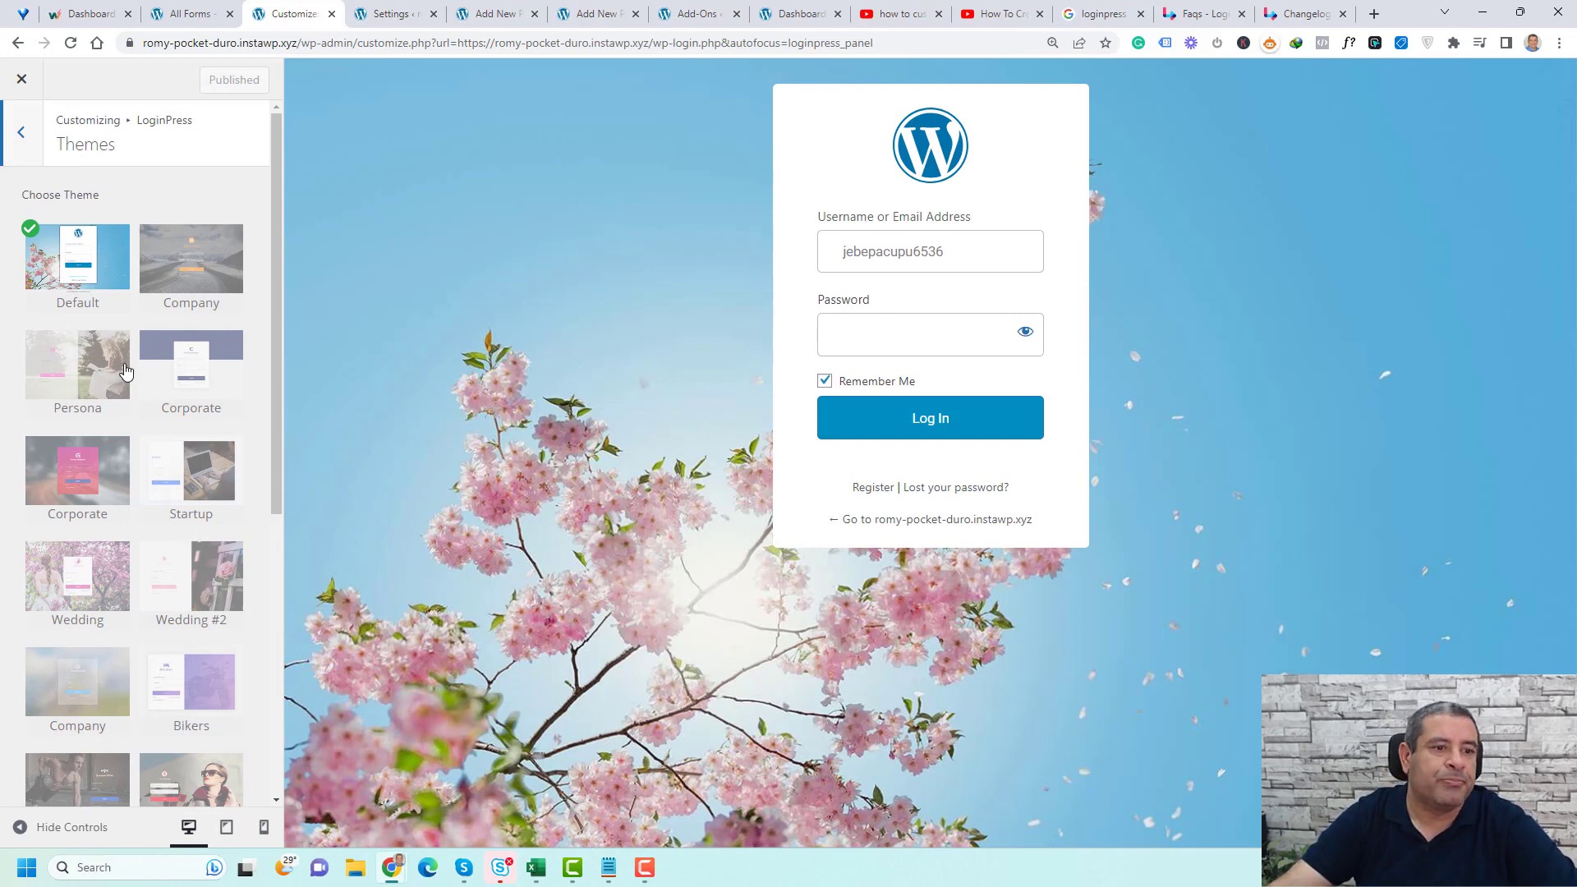
pyautogui.click(25, 135)
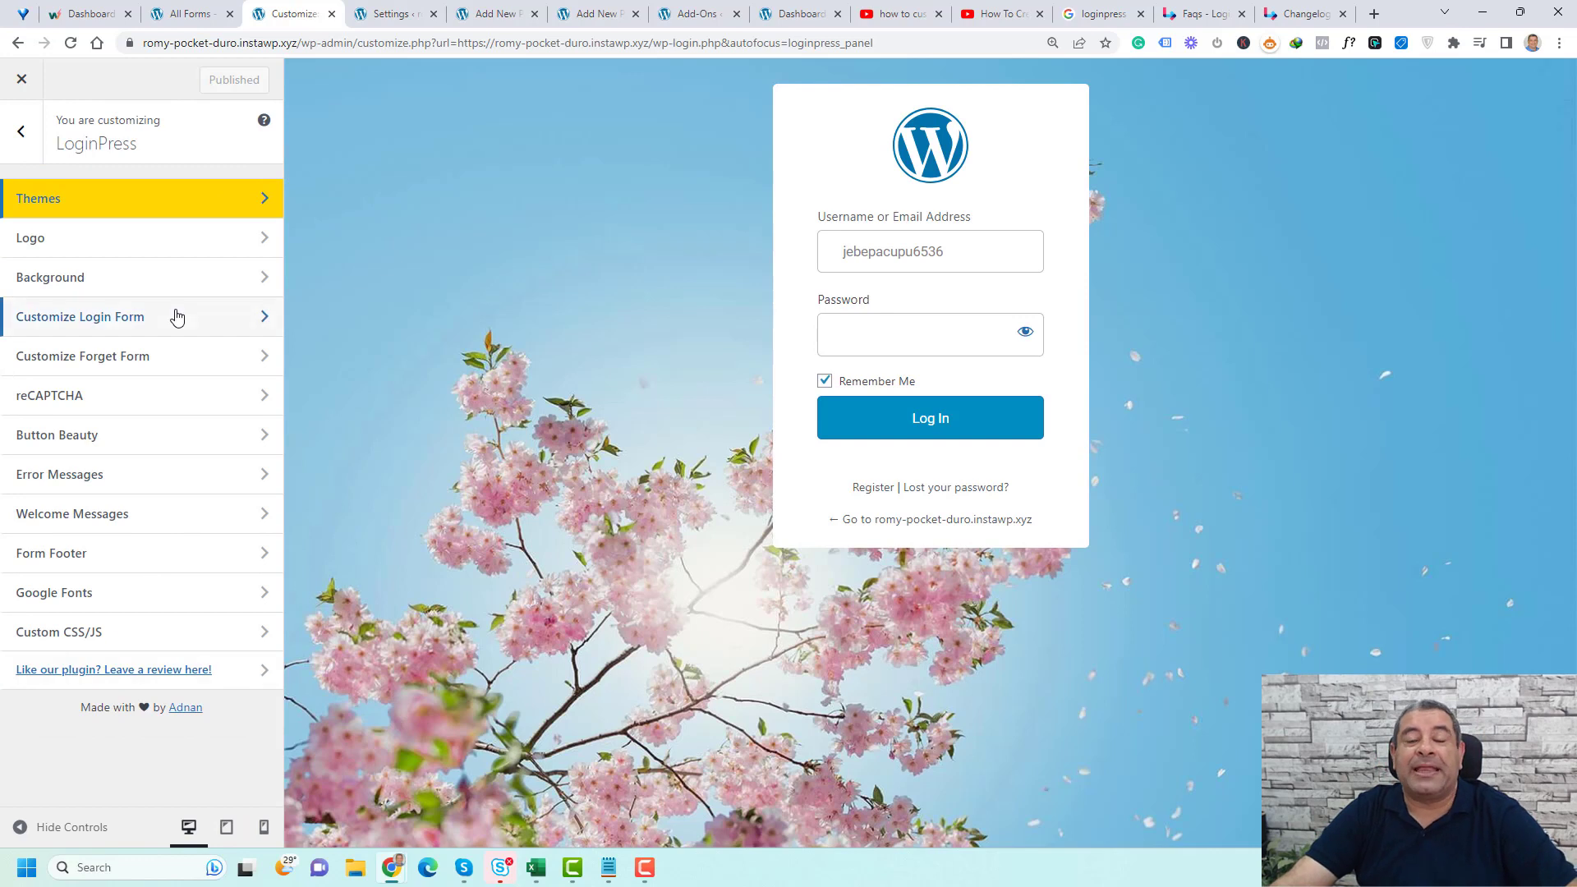
# - Set painting-logo.png from the media library as the login page's logo image
pyautogui.click(156, 251)
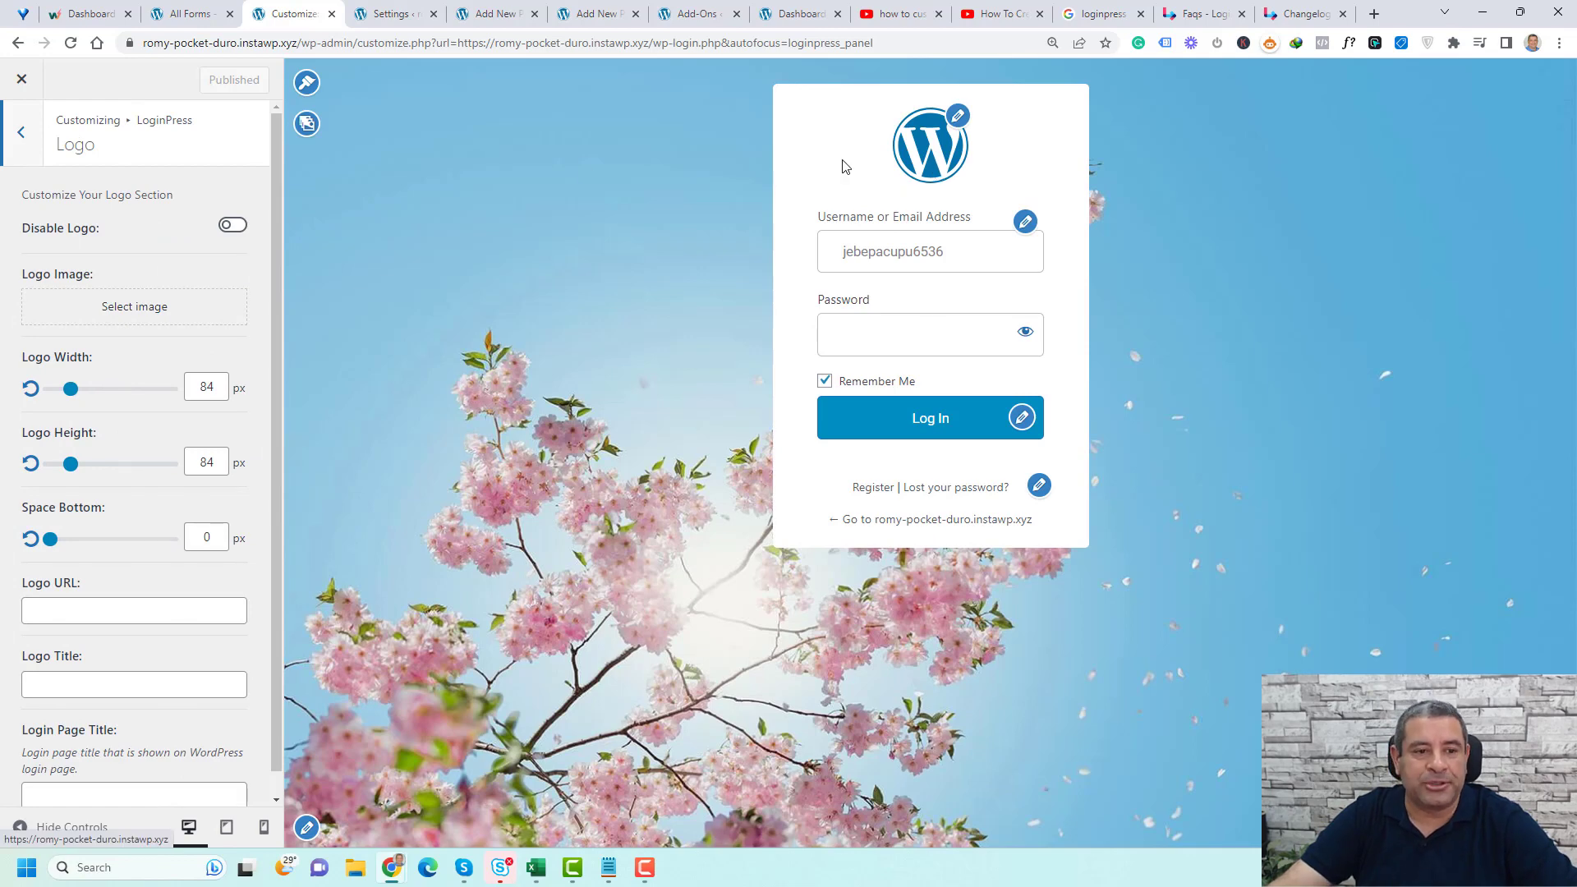
pyautogui.click(204, 314)
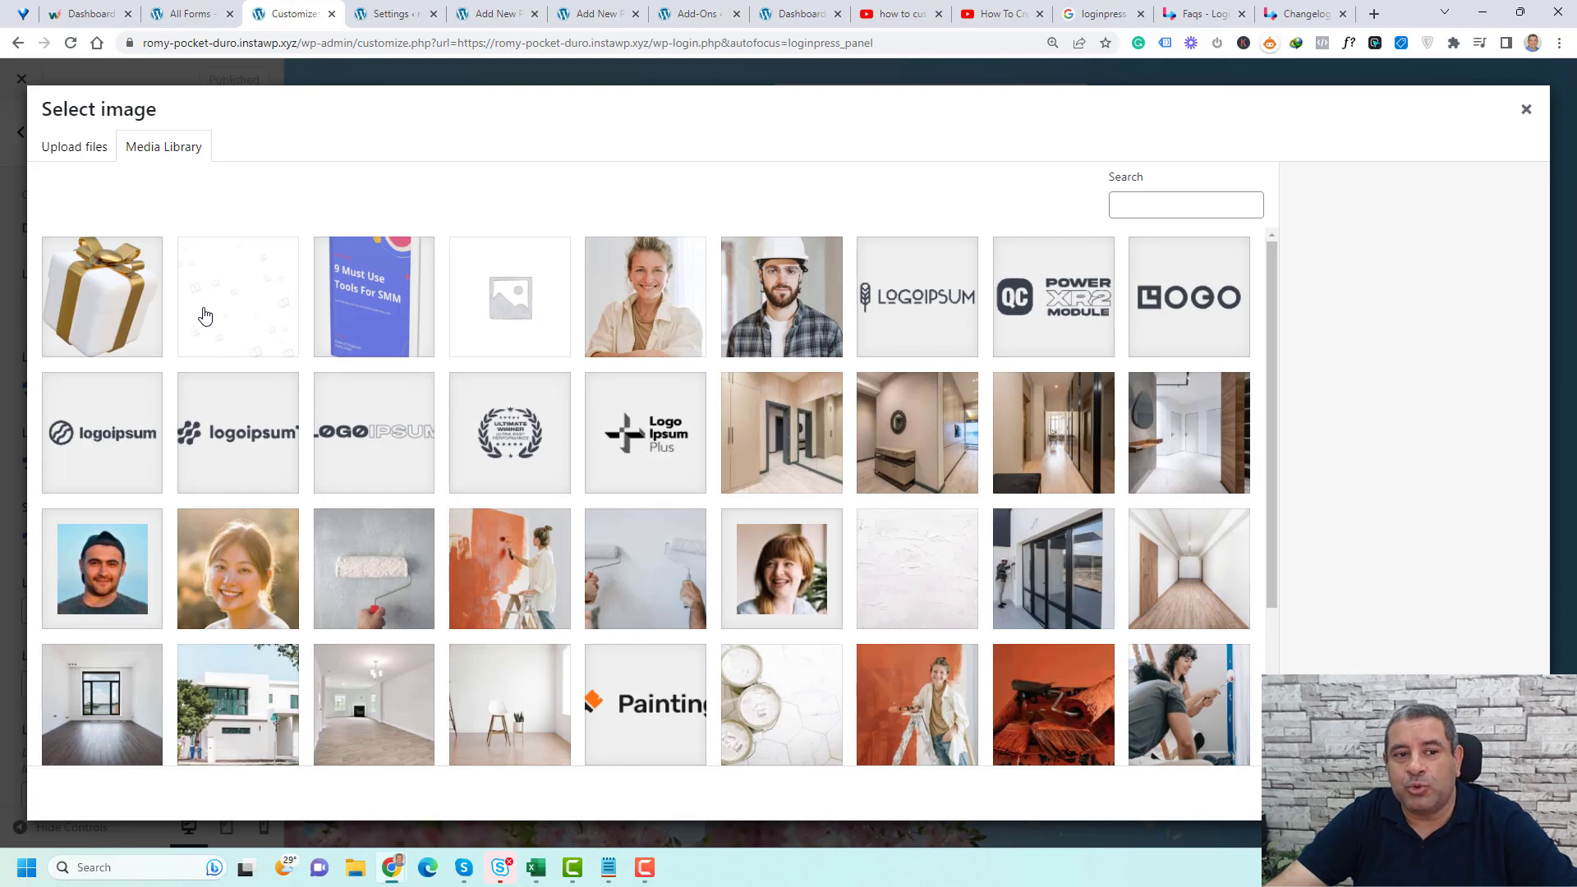
pyautogui.click(79, 150)
pyautogui.click(173, 149)
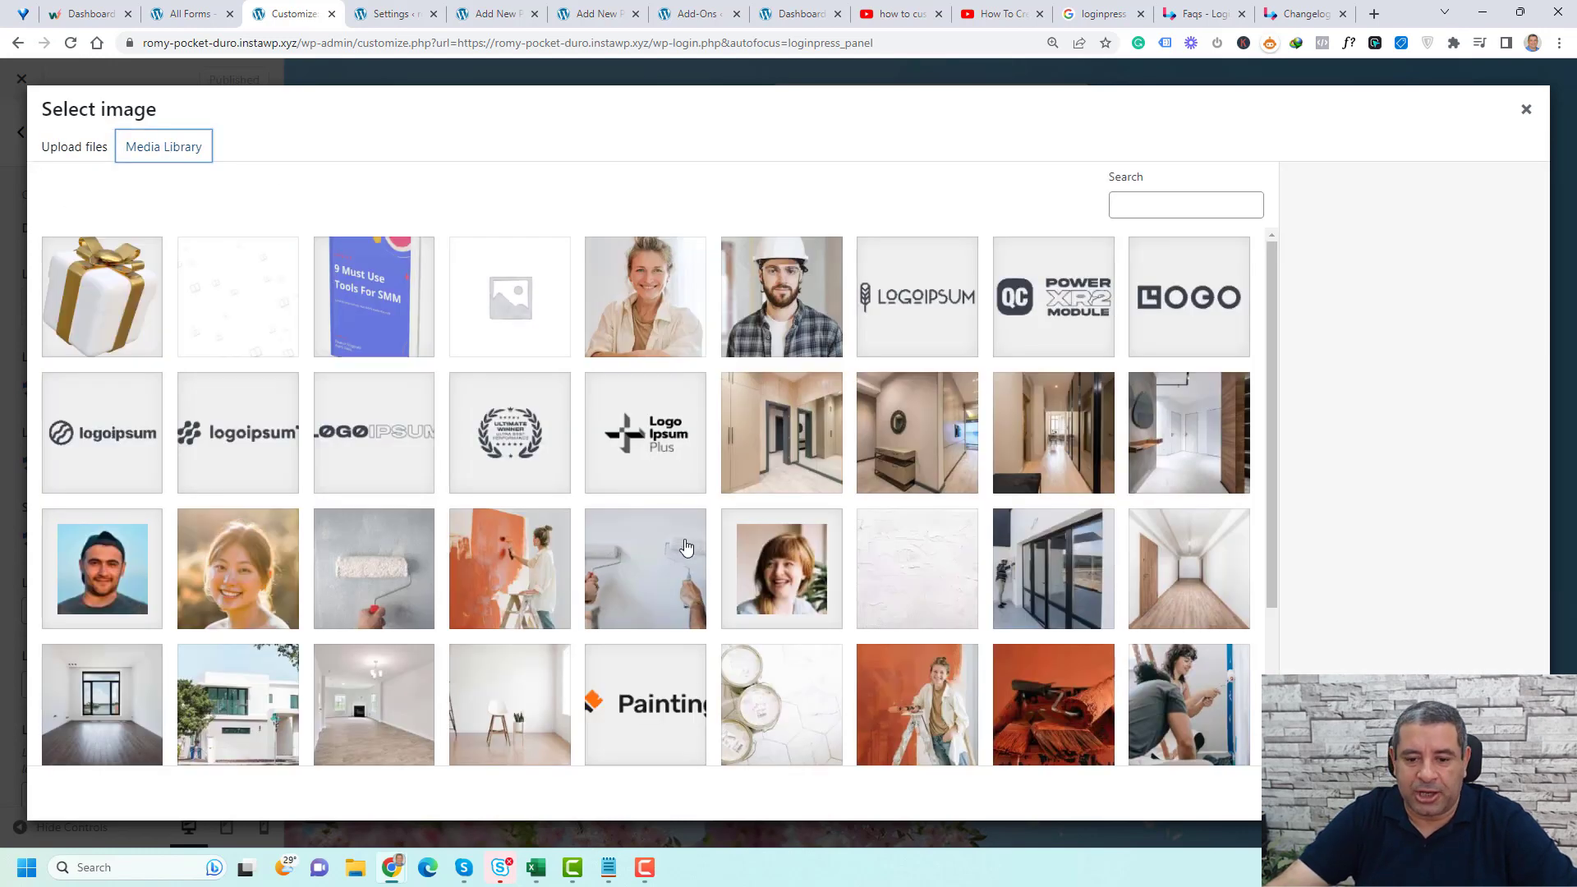
pyautogui.scroll(-3, 687, 546)
pyautogui.click(662, 485)
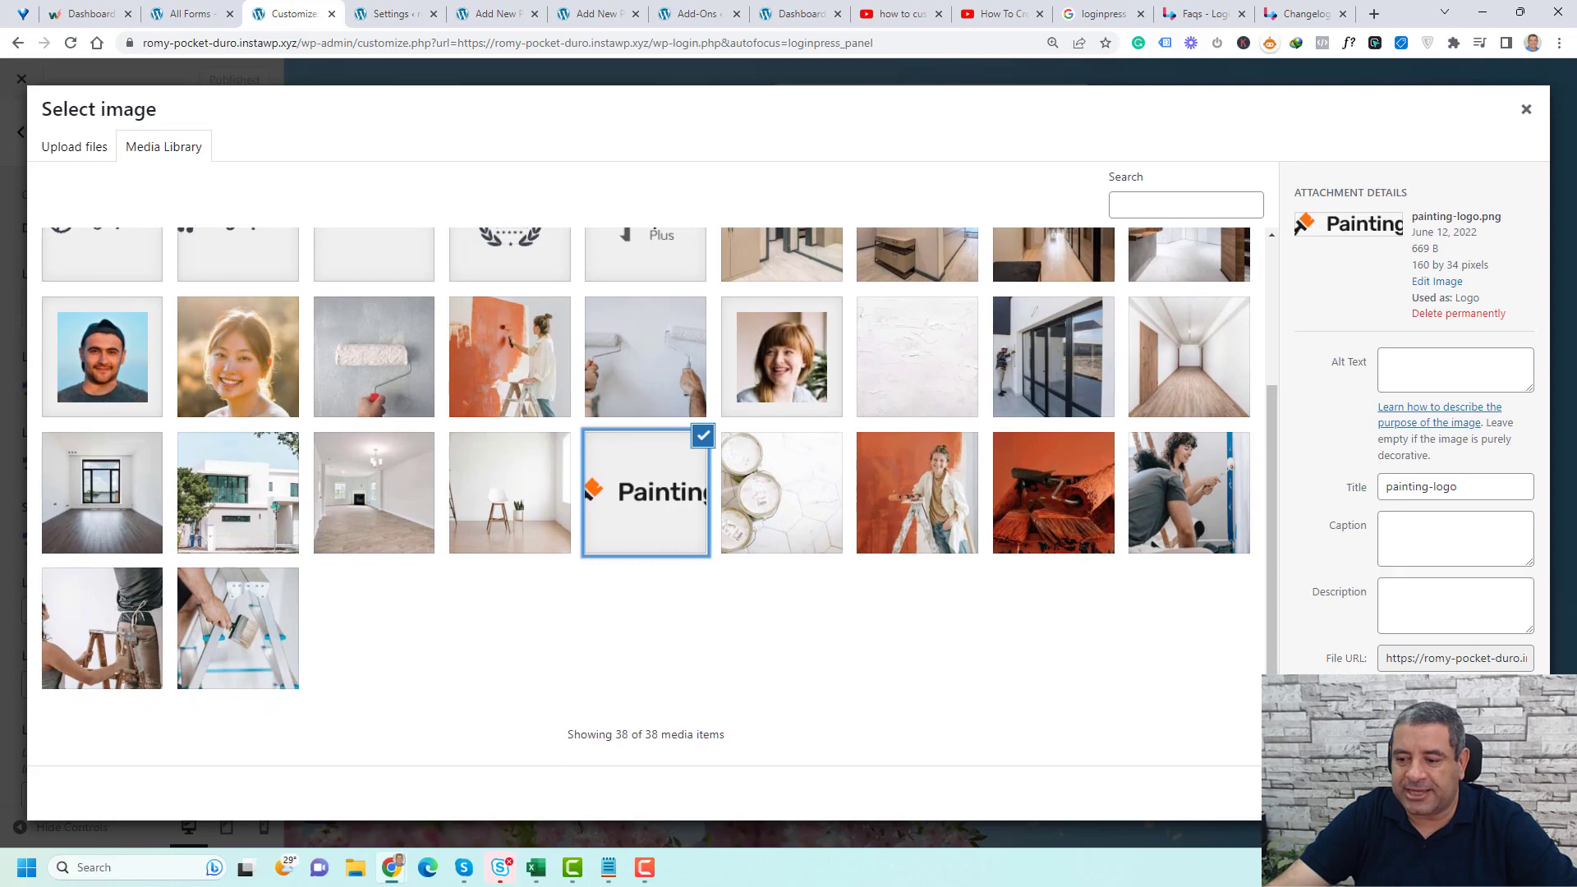
pyautogui.click(1507, 792)
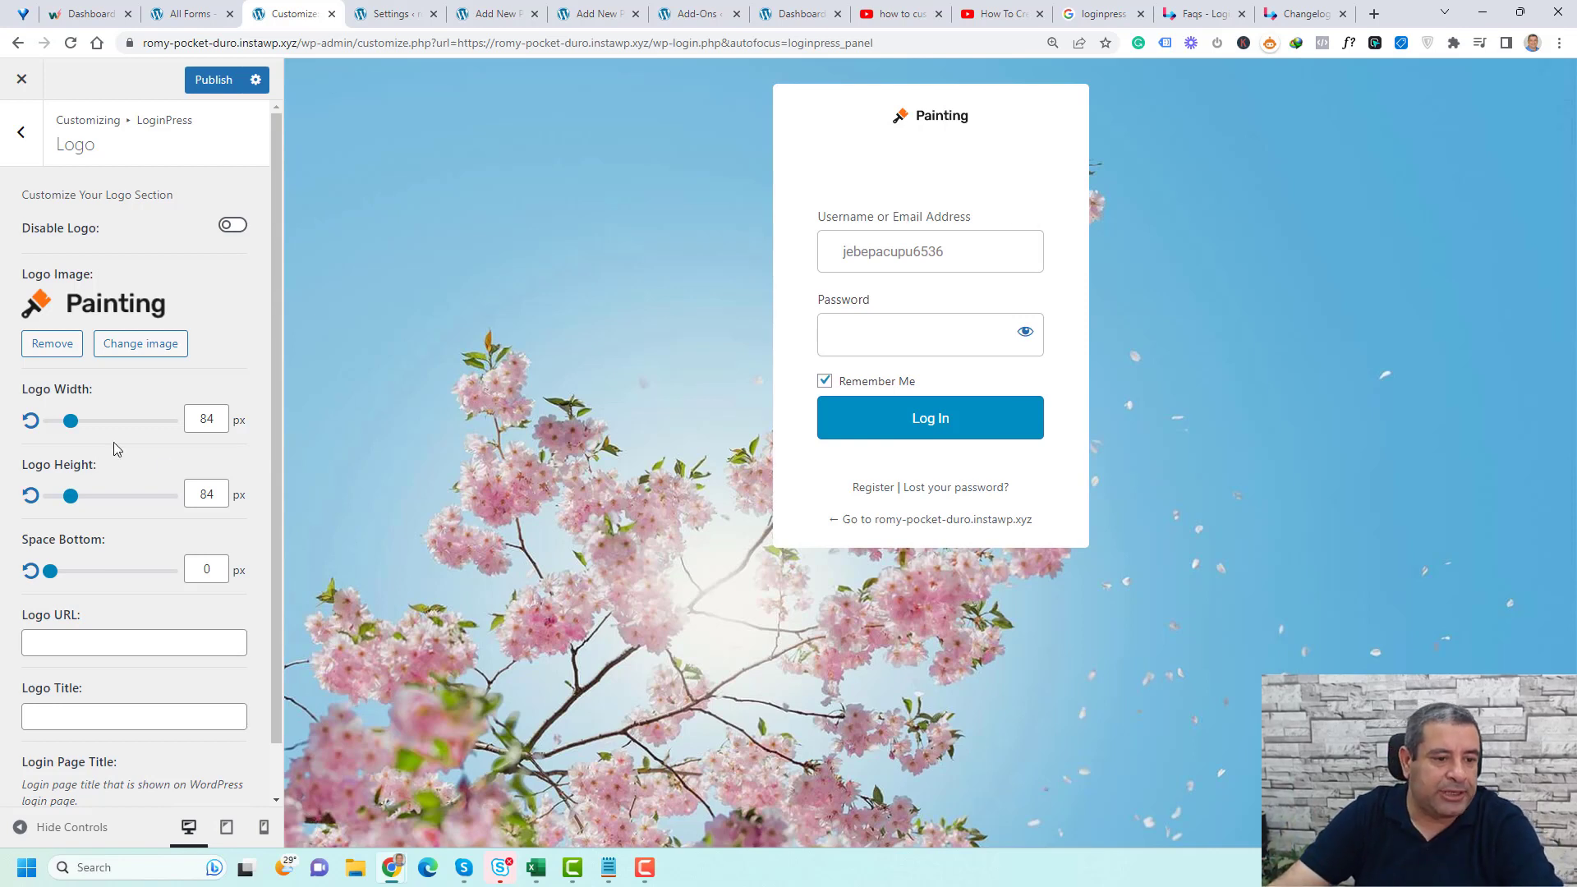
# - Set the logo's width to 200 px, its height to 37 px and the space below it to 7 px
pyautogui.moveTo(71, 421); pyautogui.dragTo(100, 434)
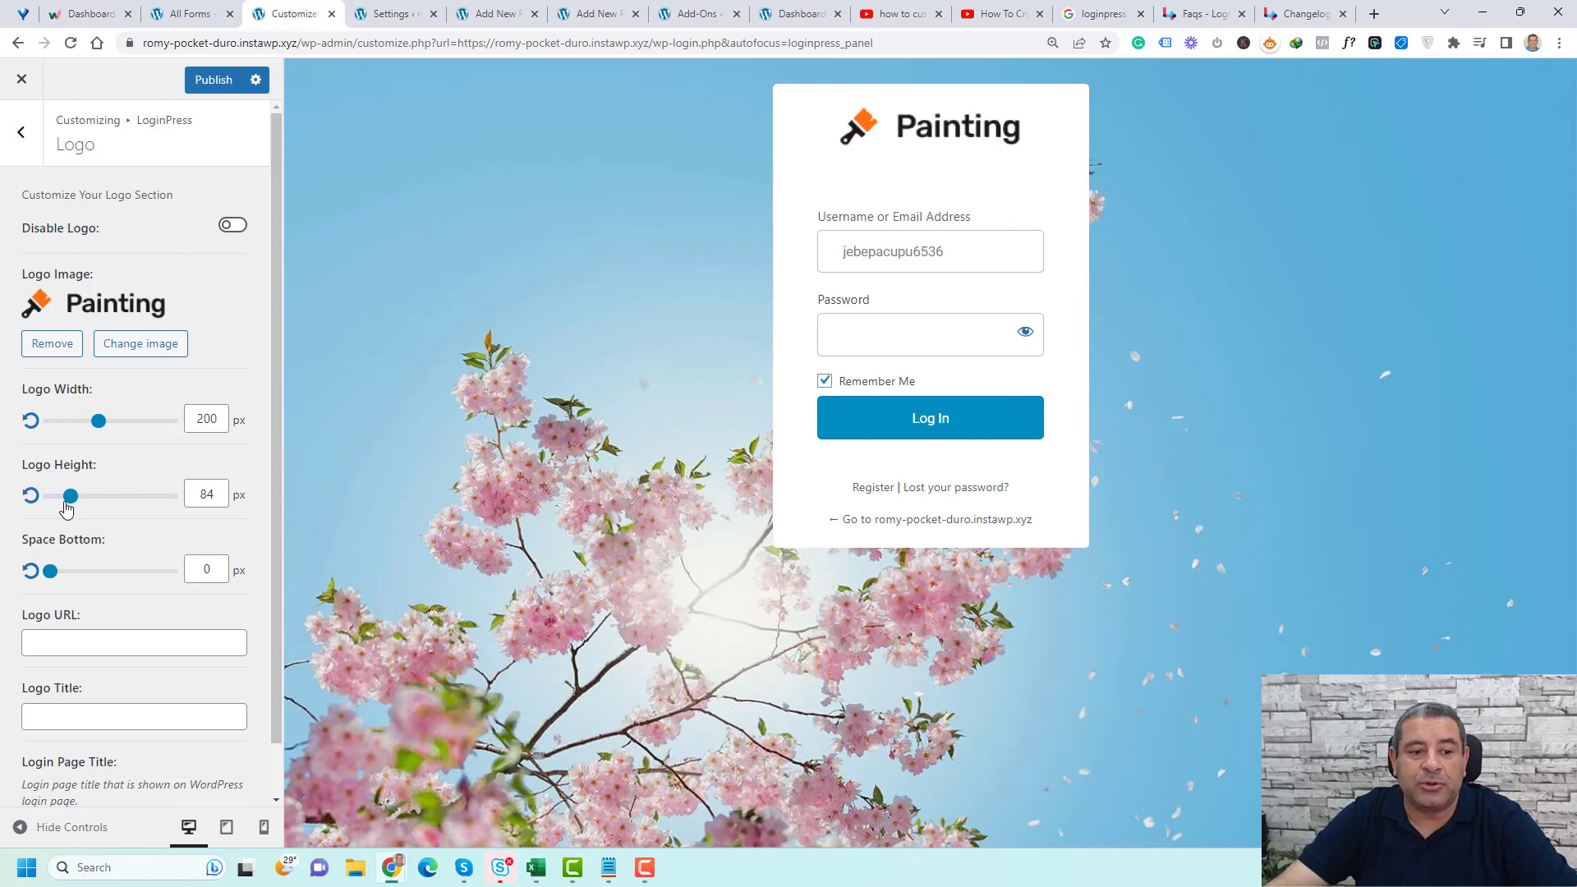
pyautogui.moveTo(71, 497); pyautogui.dragTo(61, 509)
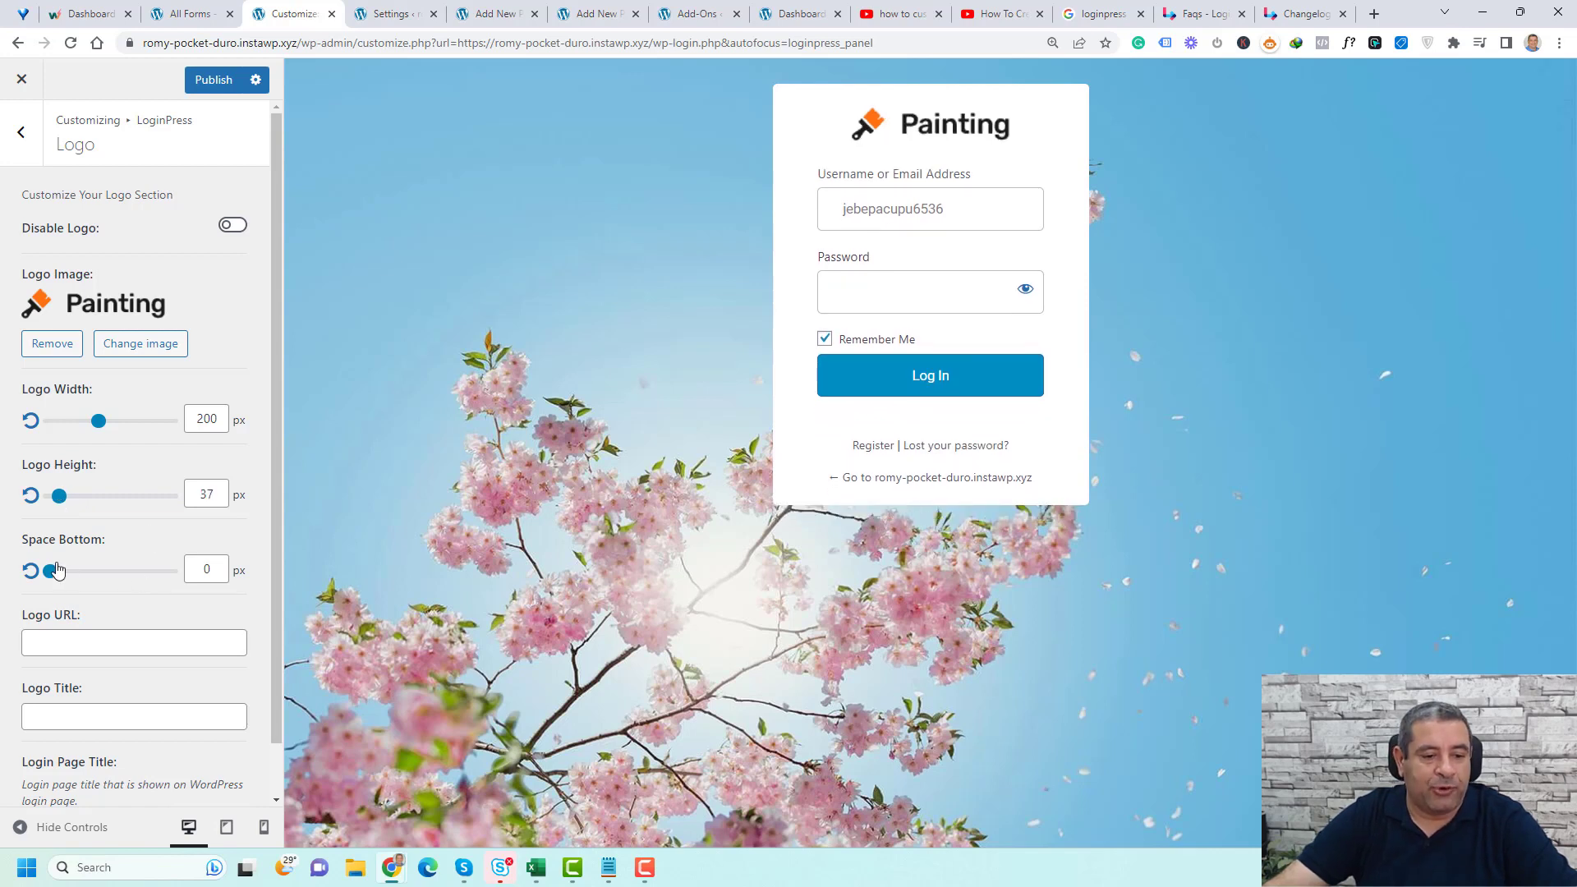
pyautogui.moveTo(52, 575); pyautogui.dragTo(59, 575)
pyautogui.scroll(-1, 161, 630)
pyautogui.scroll(1, 160, 629)
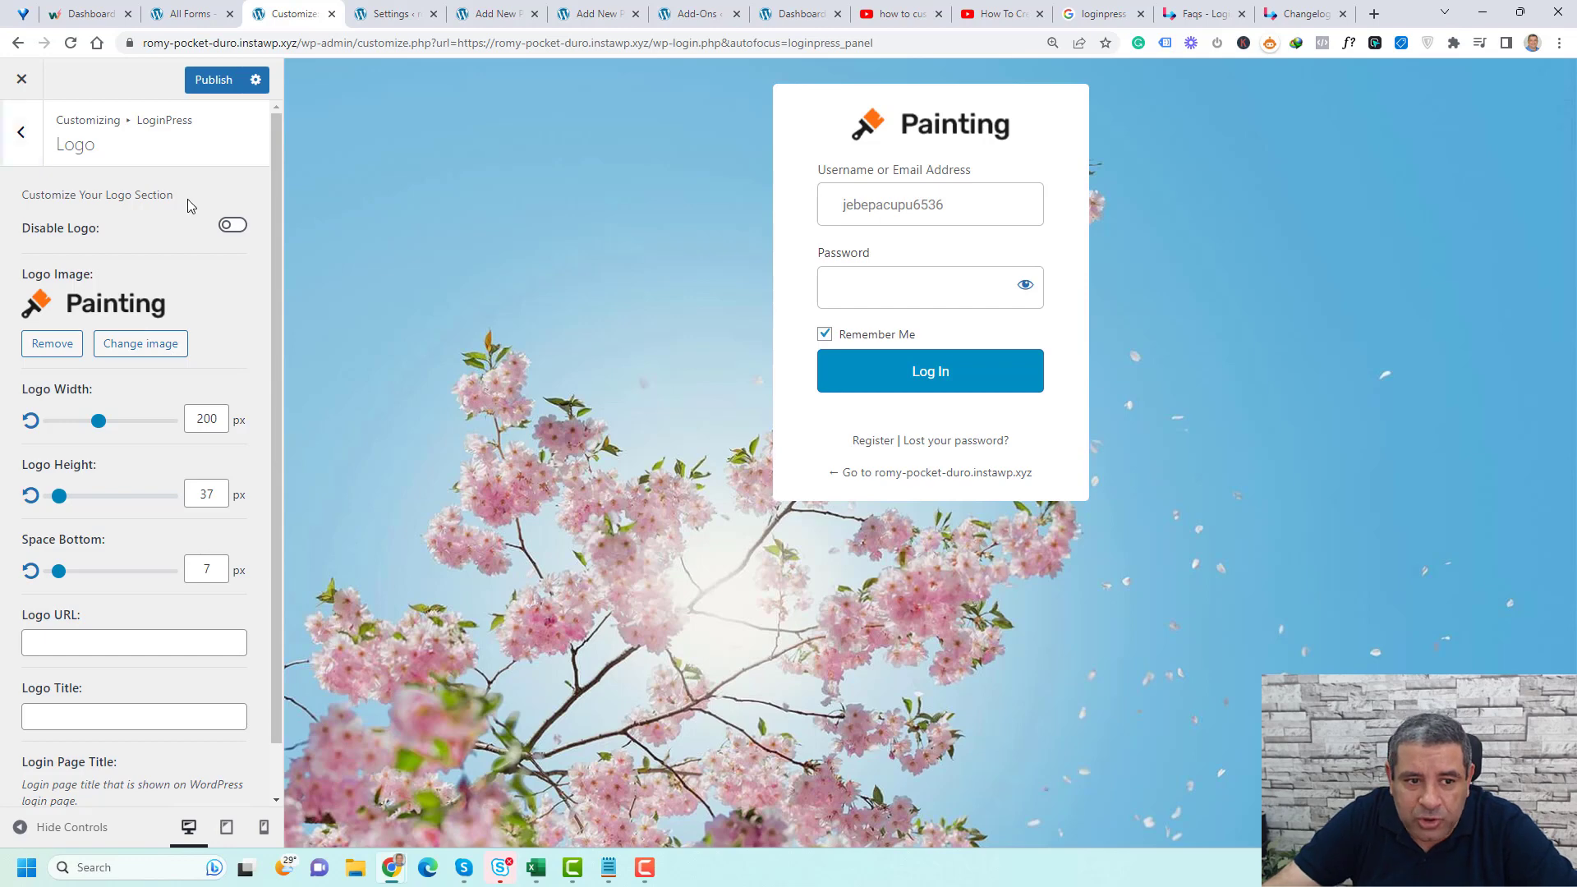
# - Try disabling the logo on the login form, and restore it
pyautogui.click(232, 225)
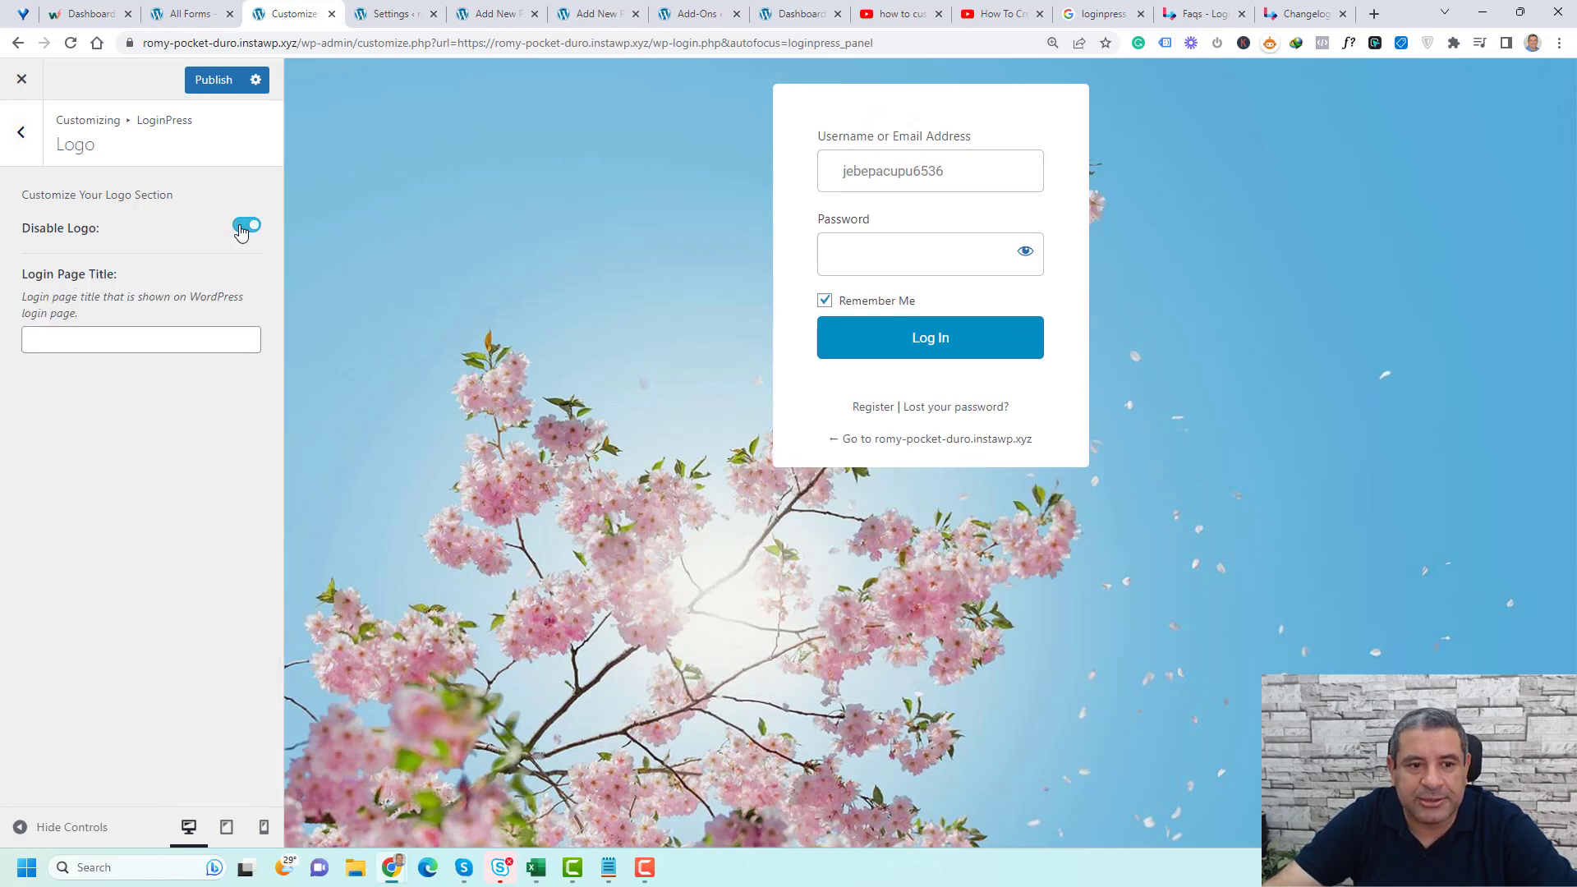
pyautogui.click(241, 228)
# - Set the colored pencils picture from the background gallery as the login page background
pyautogui.click(23, 139)
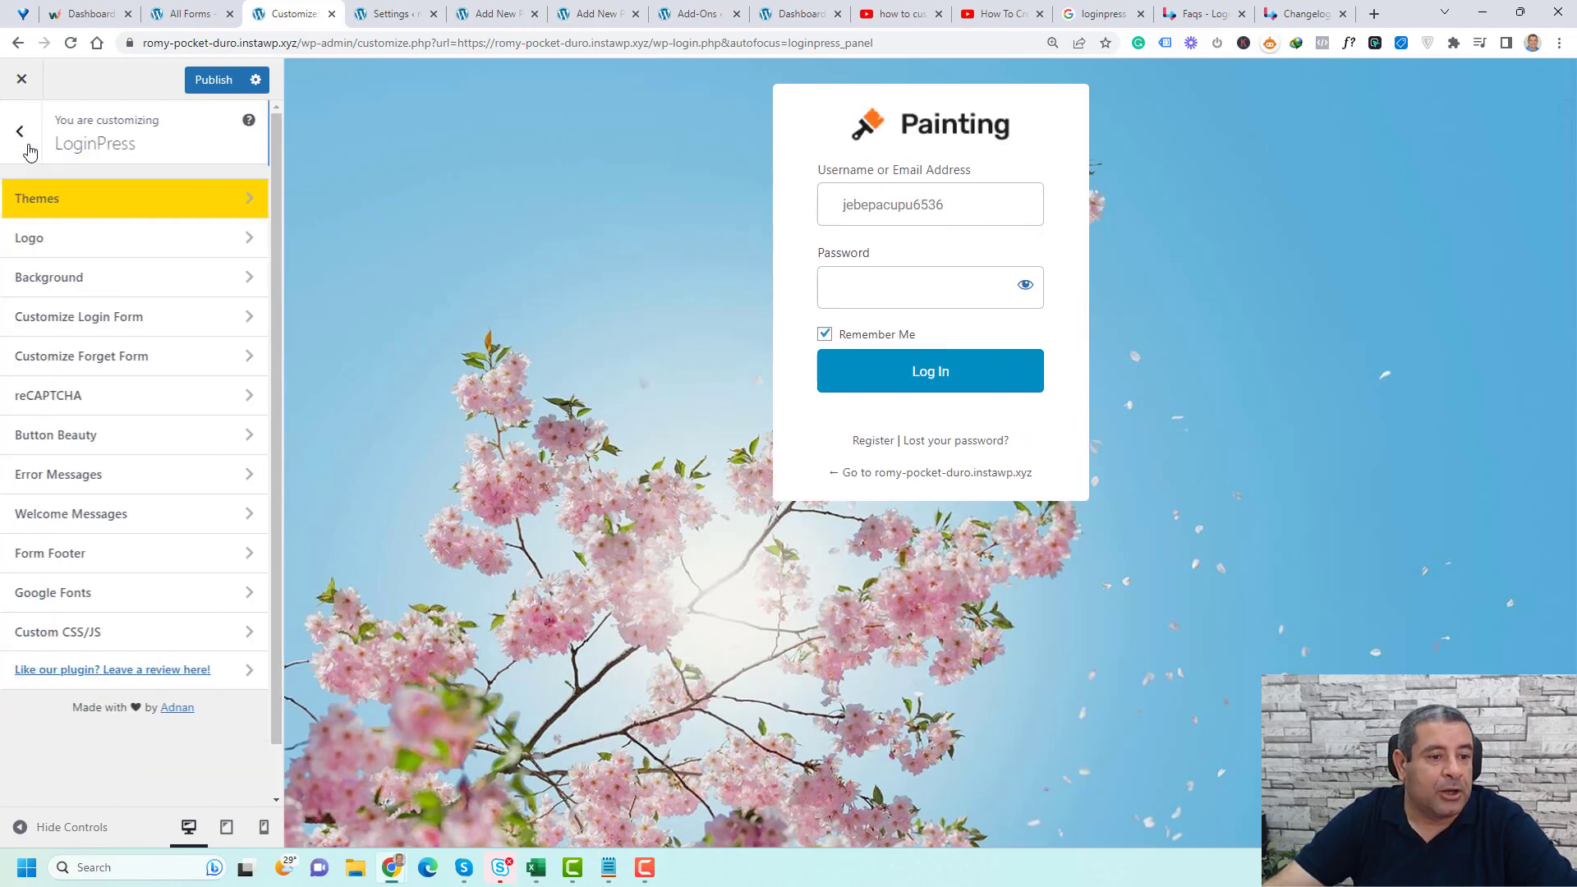
pyautogui.click(120, 279)
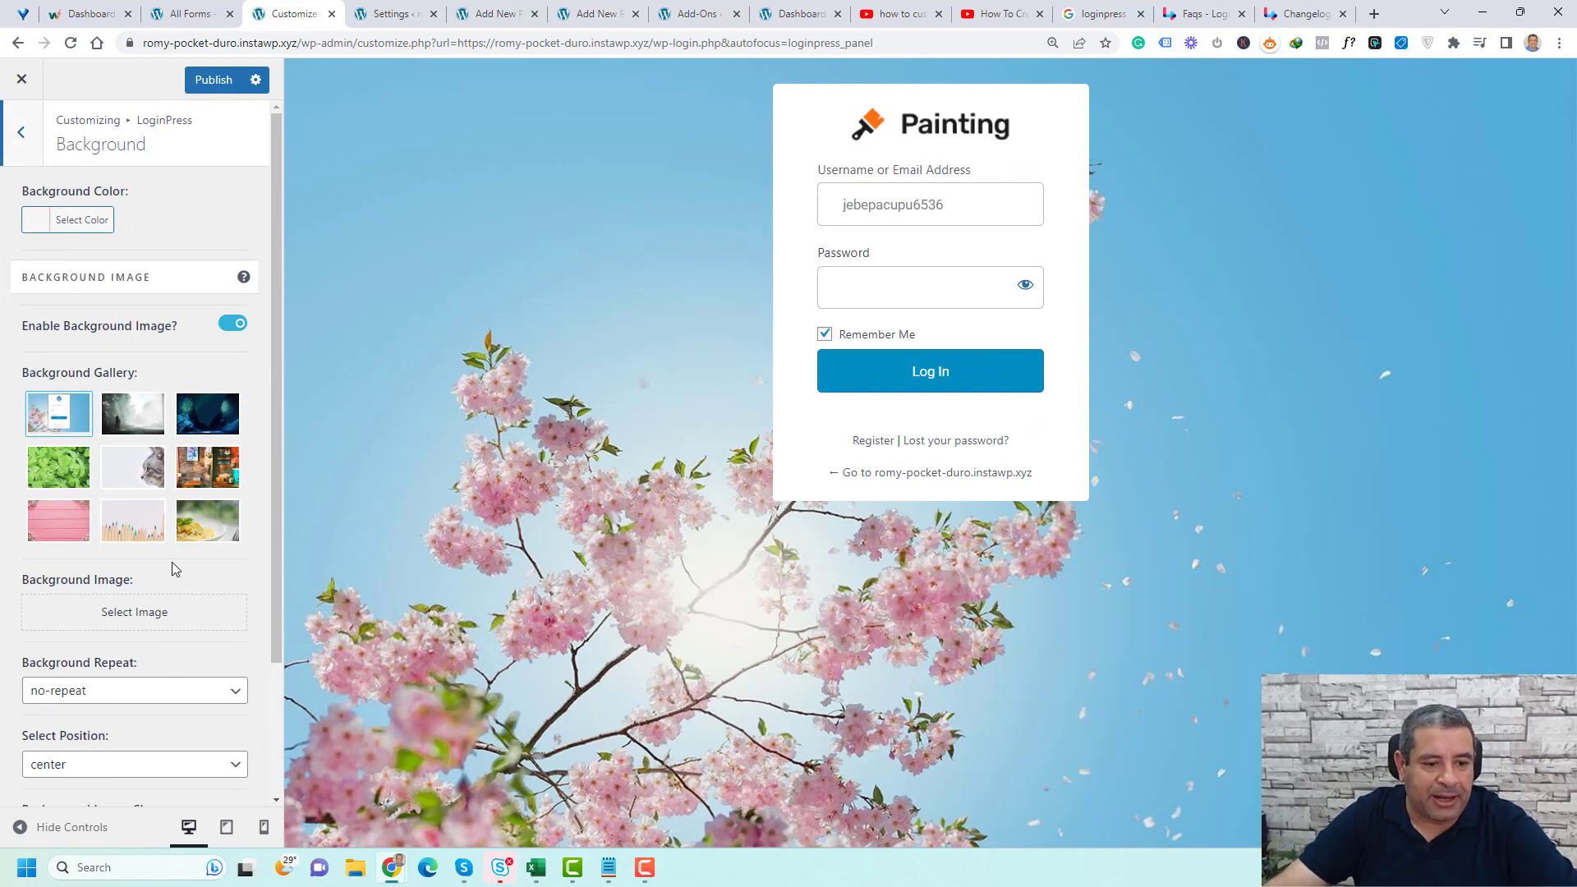
pyautogui.click(156, 530)
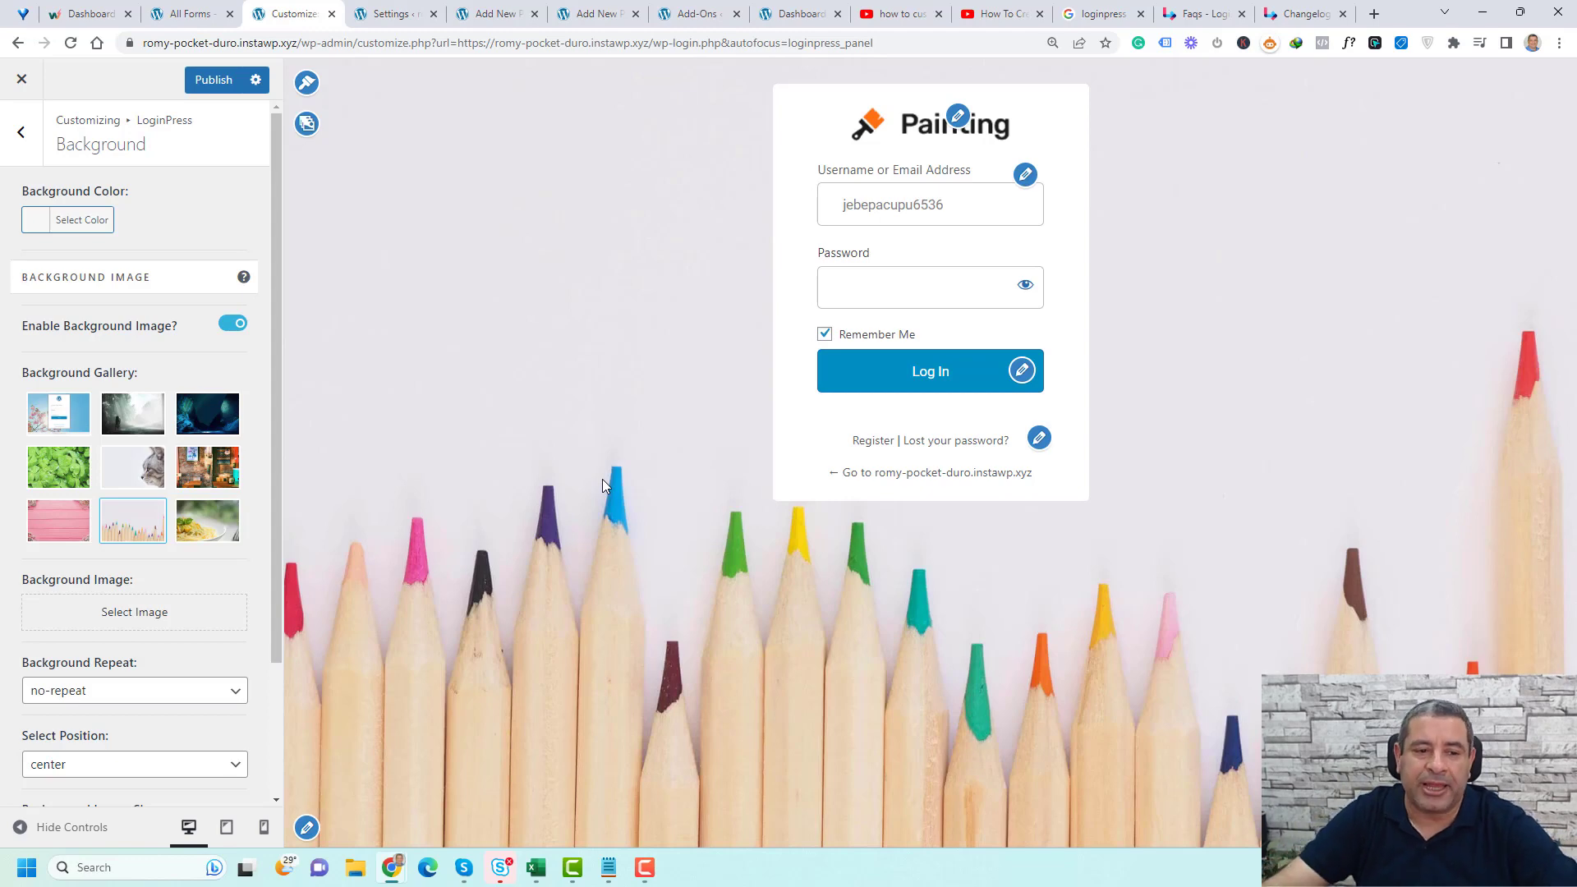
# - Check the media library images available for a custom background and the background image size options
pyautogui.click(176, 622)
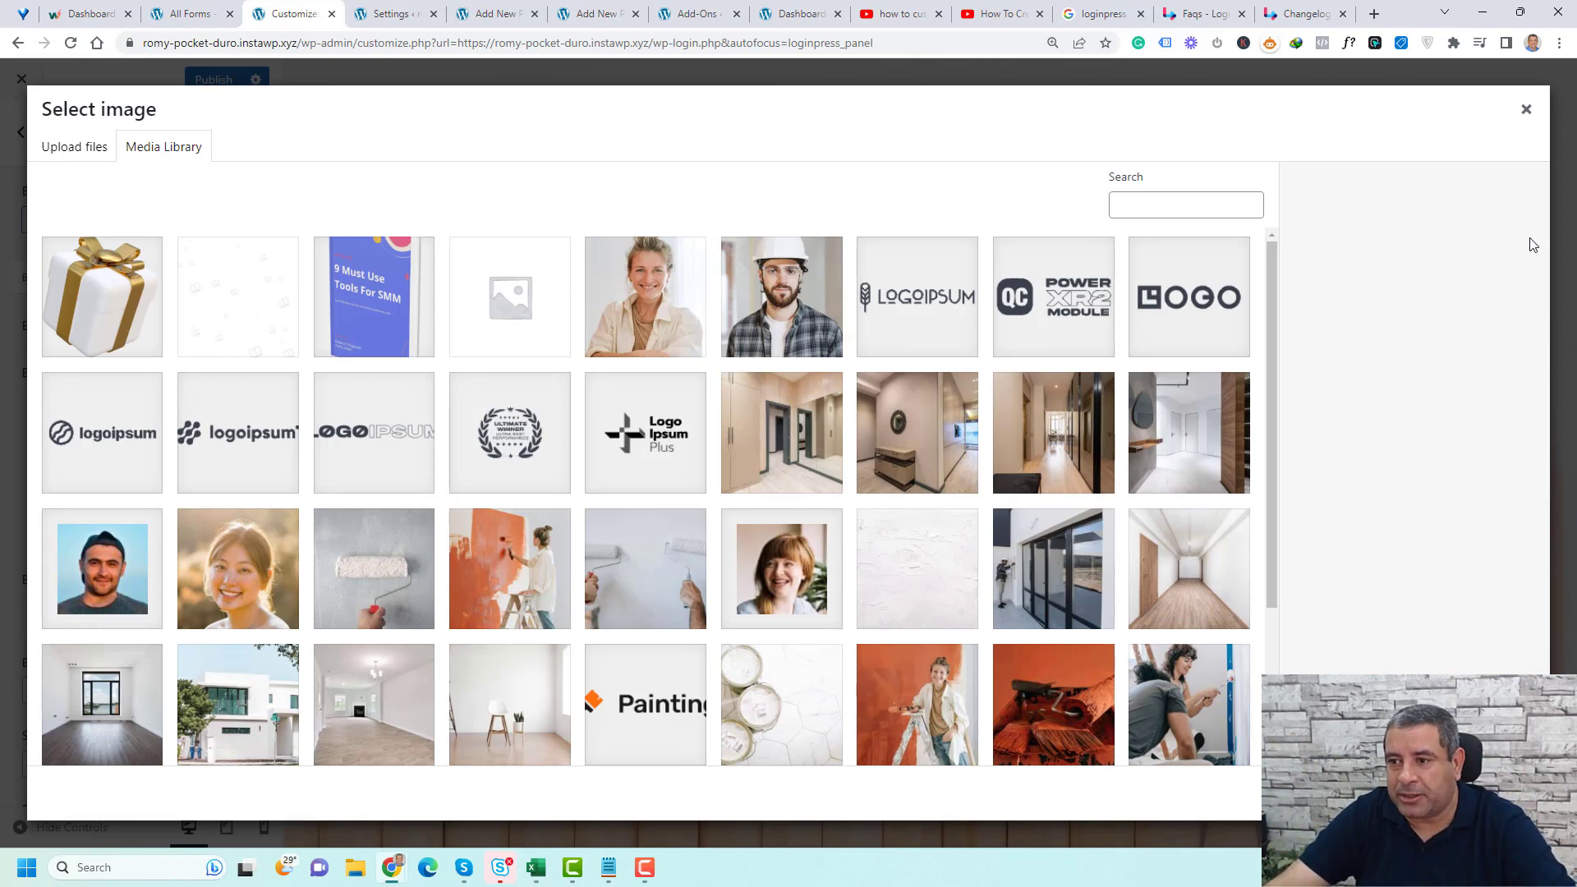
pyautogui.click(1525, 109)
pyautogui.scroll(-2, 198, 638)
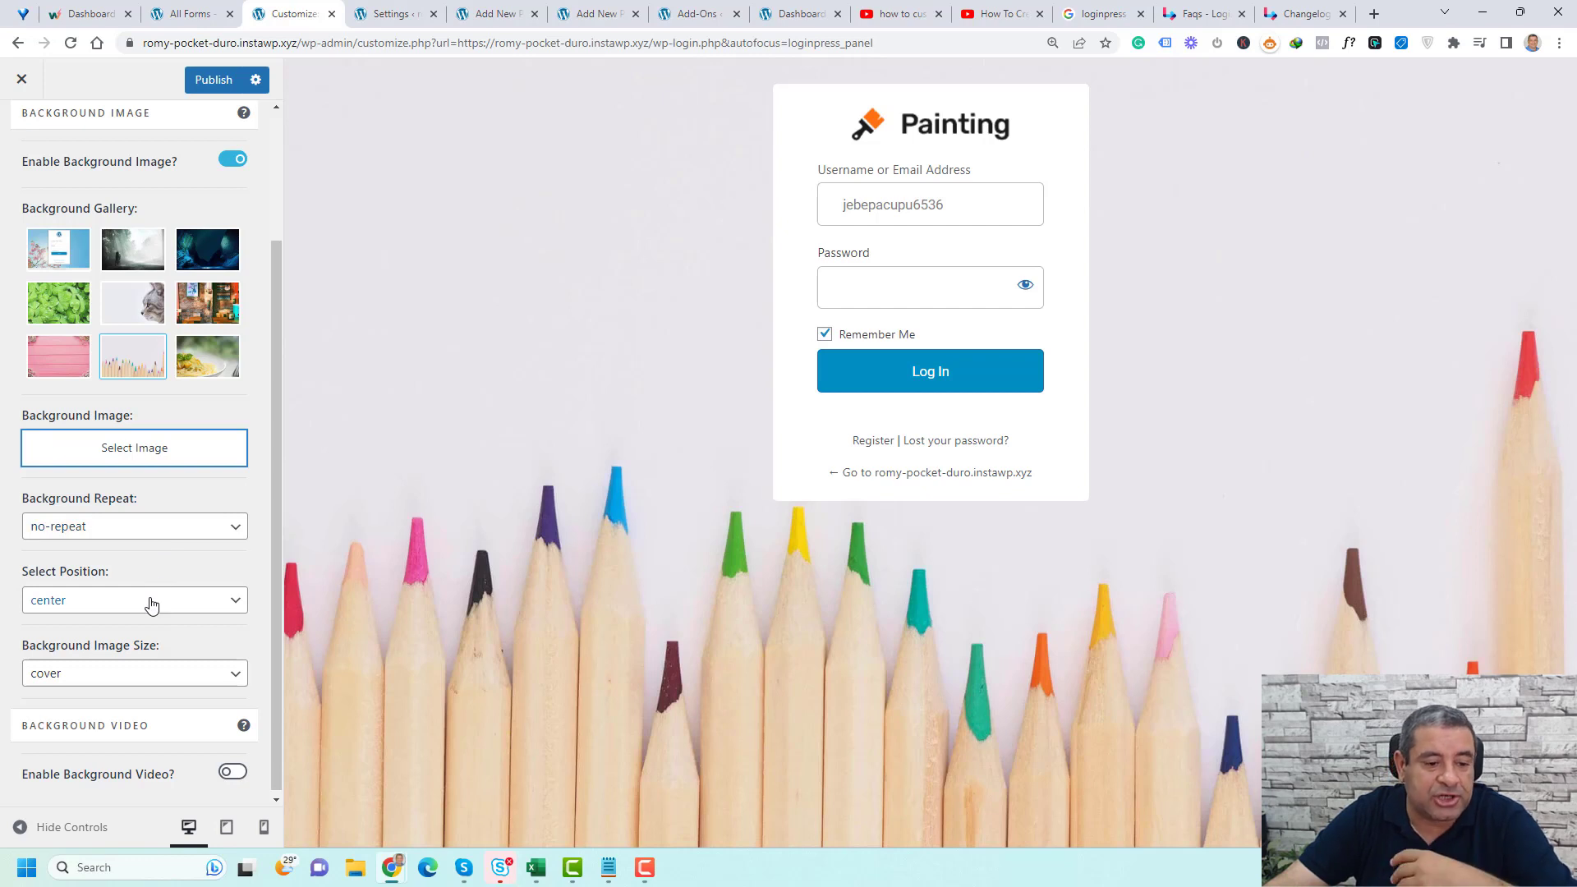
pyautogui.click(166, 683)
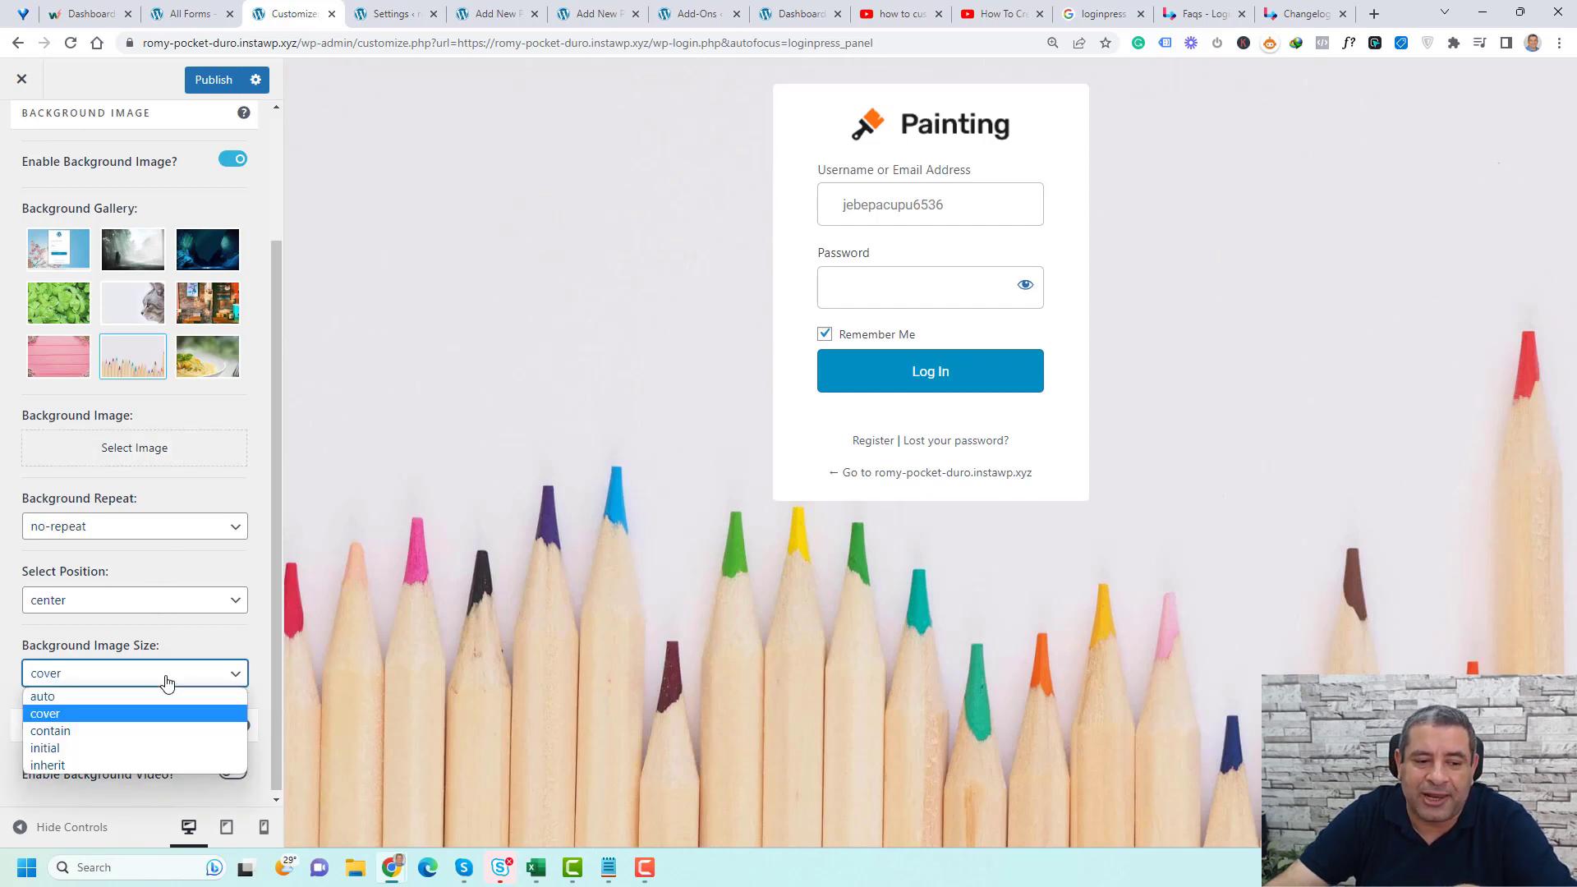
pyautogui.click(182, 645)
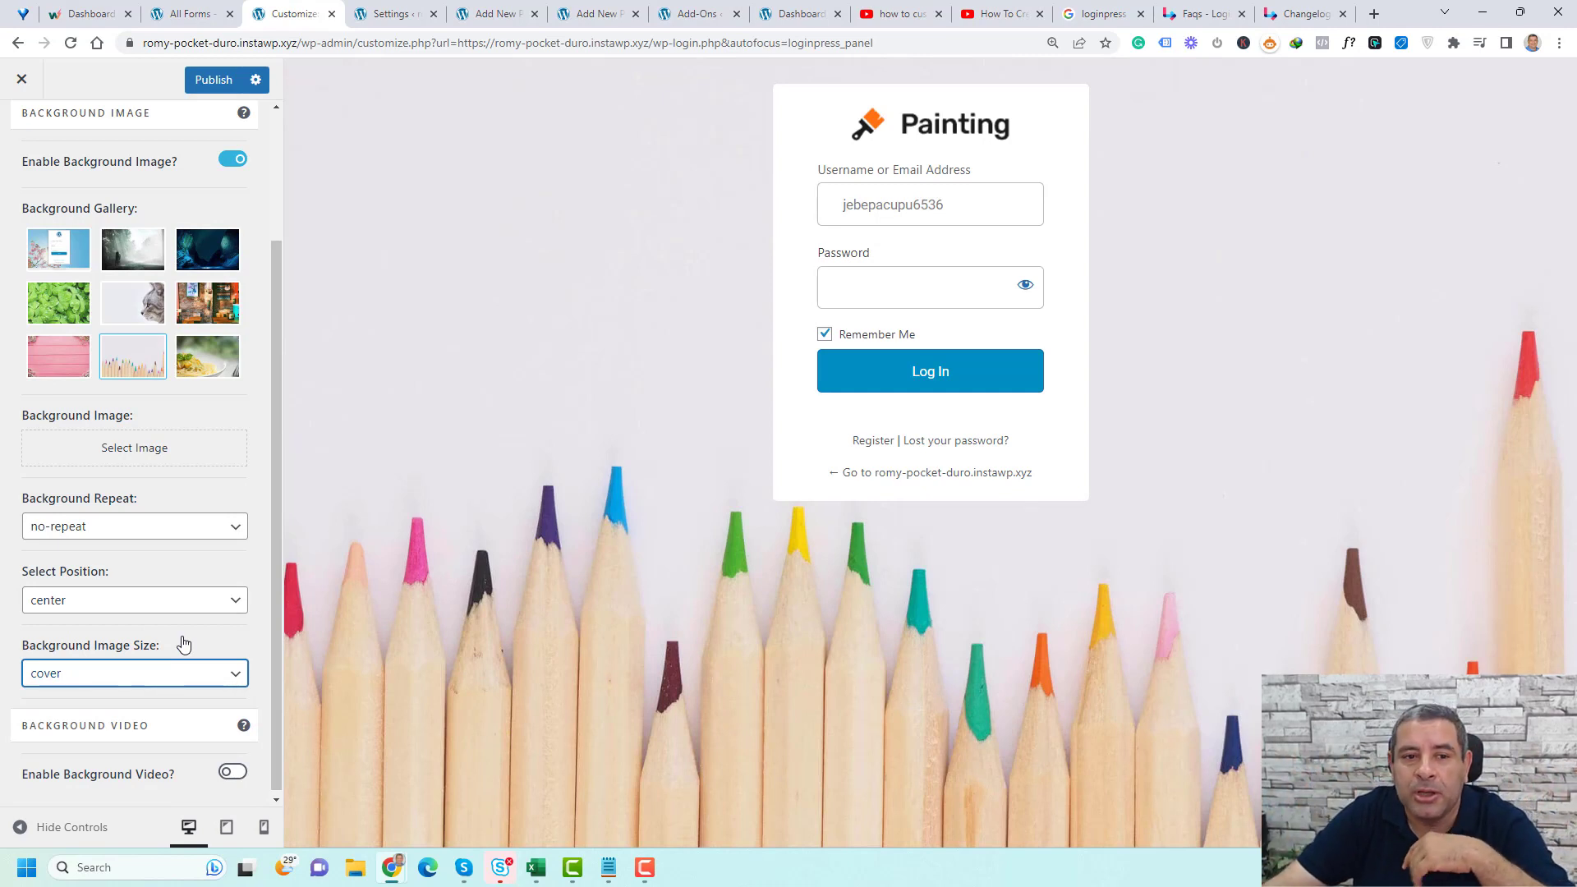
pyautogui.scroll(-1, 184, 624)
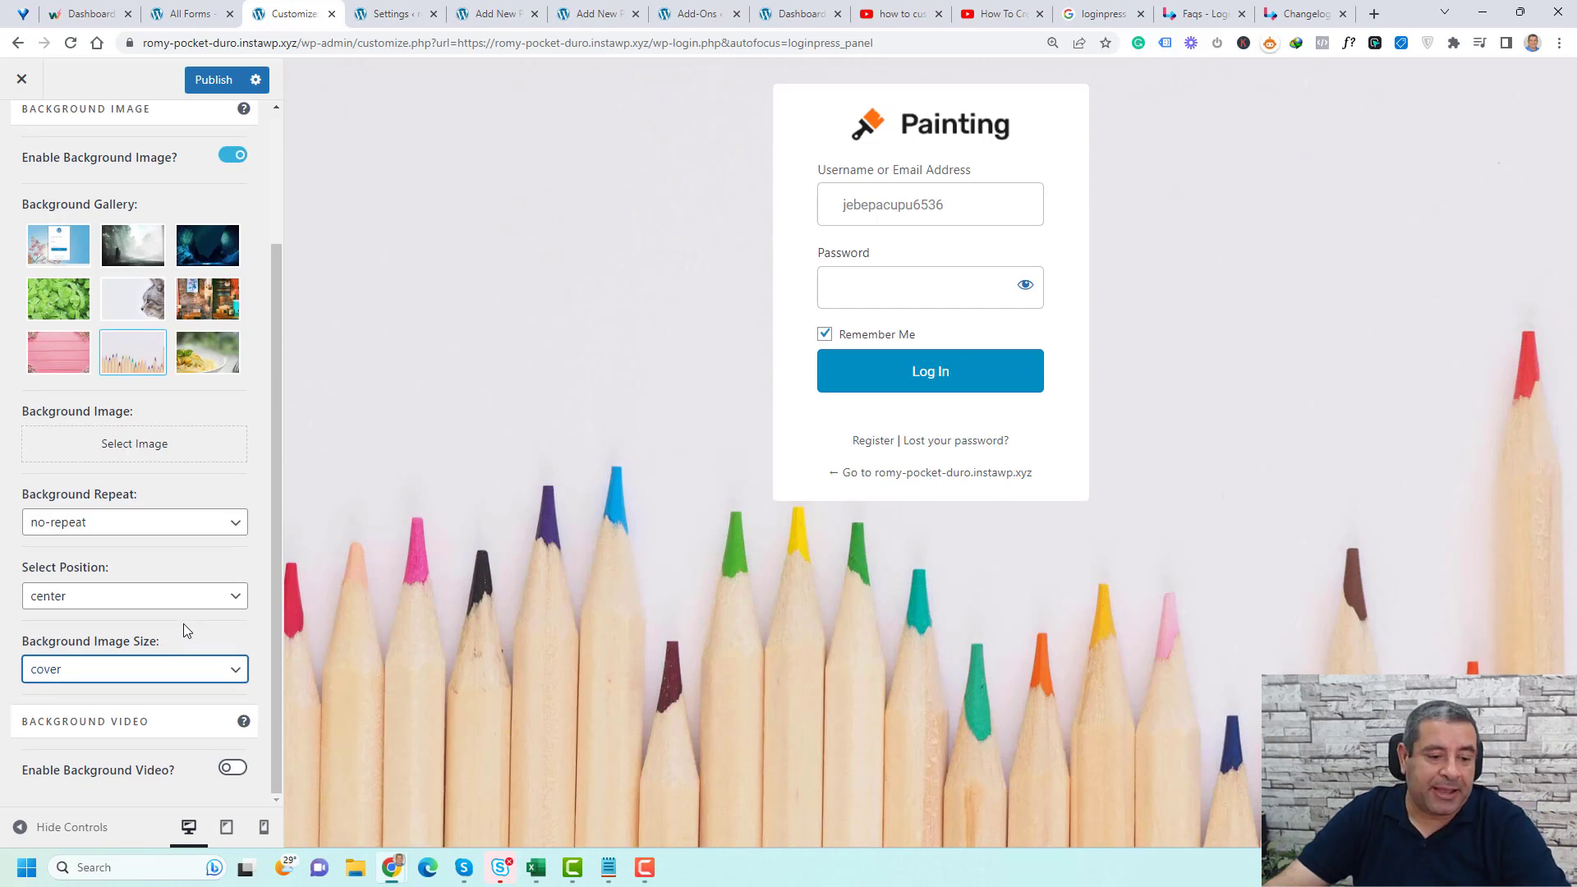
# - Try enabling the login page's background video, and turn it off again
pyautogui.click(232, 769)
pyautogui.scroll(-2, 171, 752)
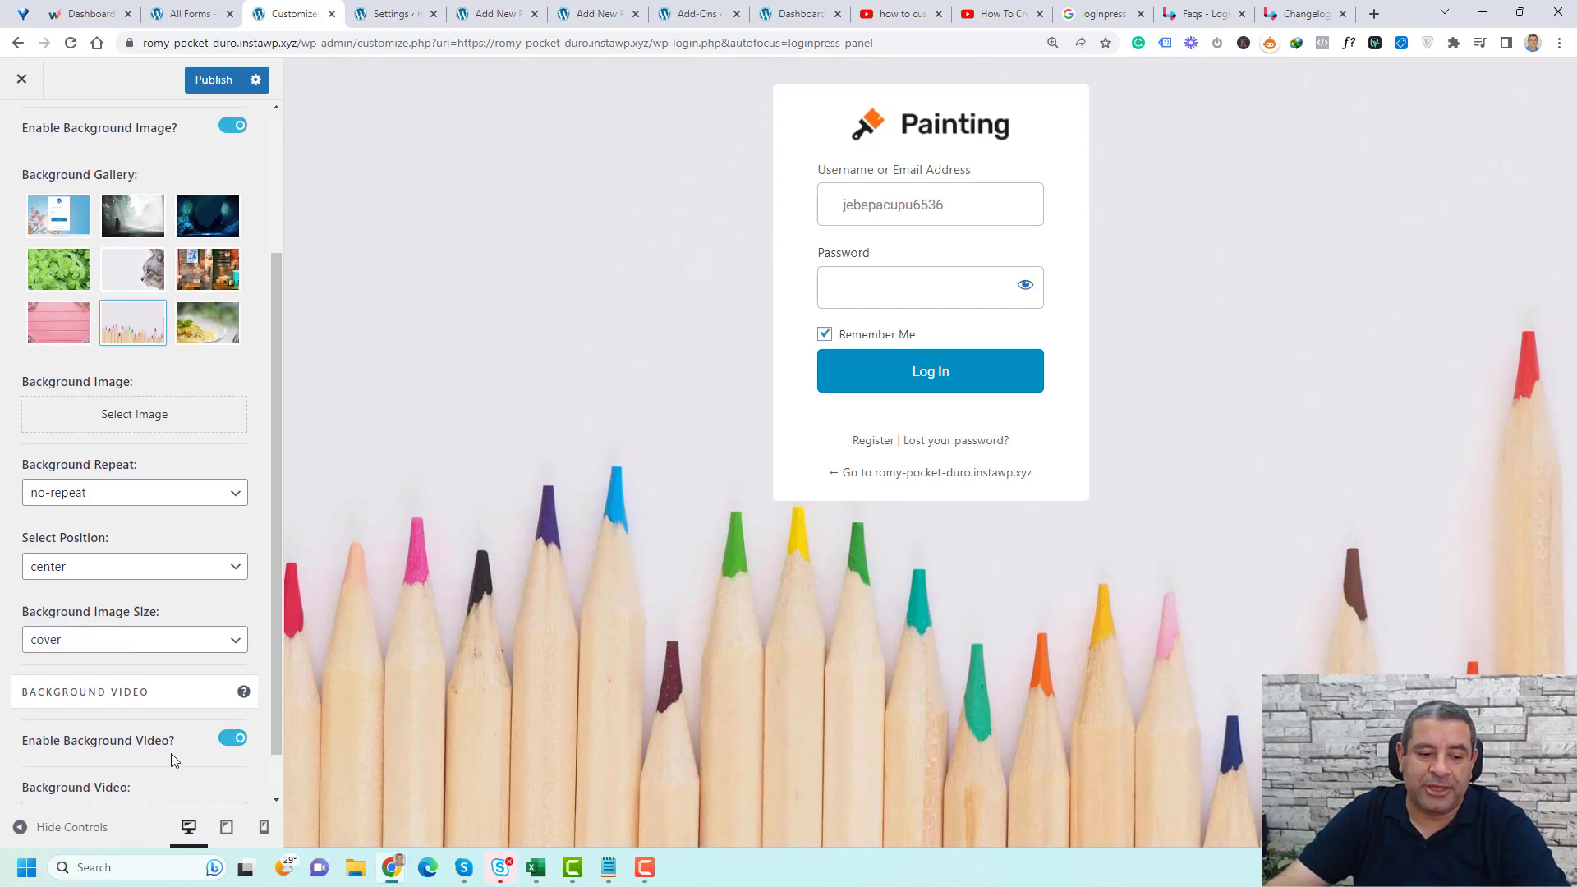
pyautogui.scroll(3, 232, 688)
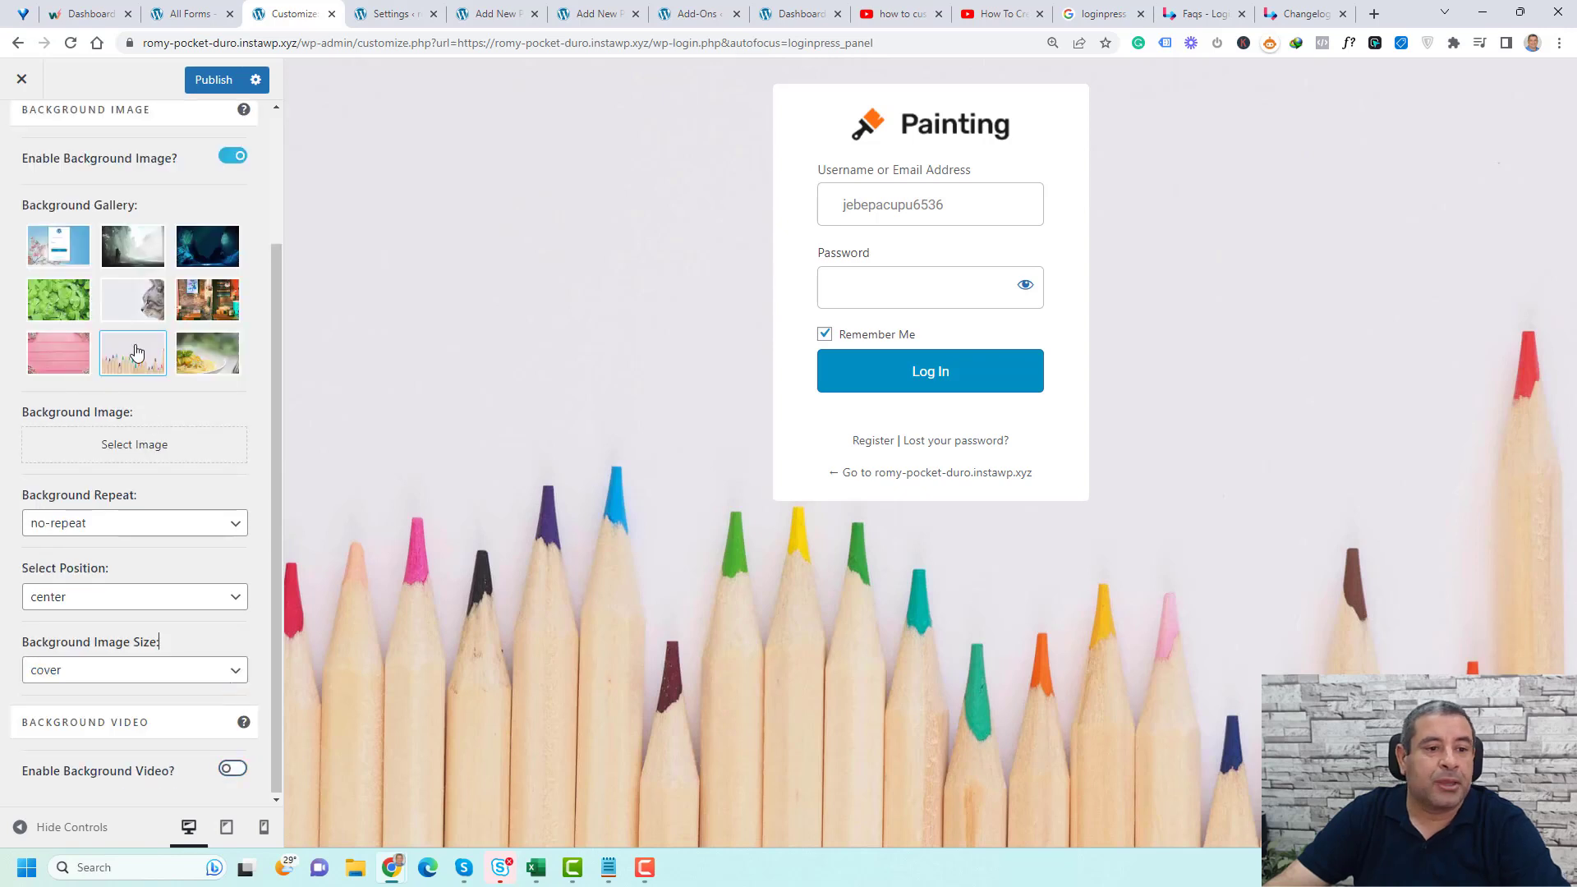
# - Try black and white as the login form's background color, and clear the color selection
pyautogui.click(20, 133)
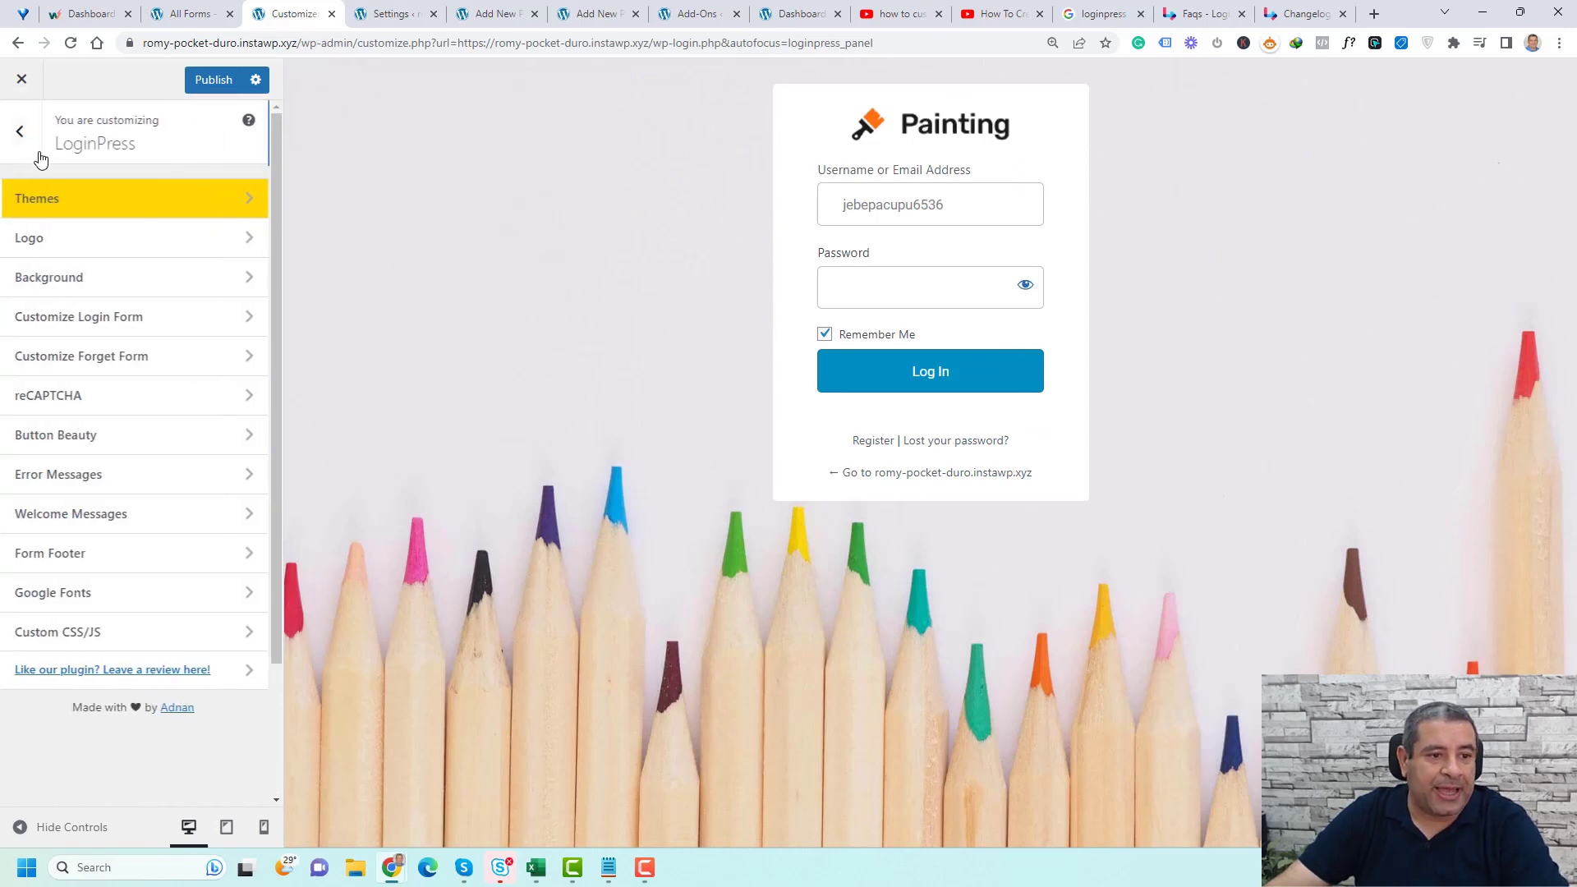
pyautogui.click(116, 319)
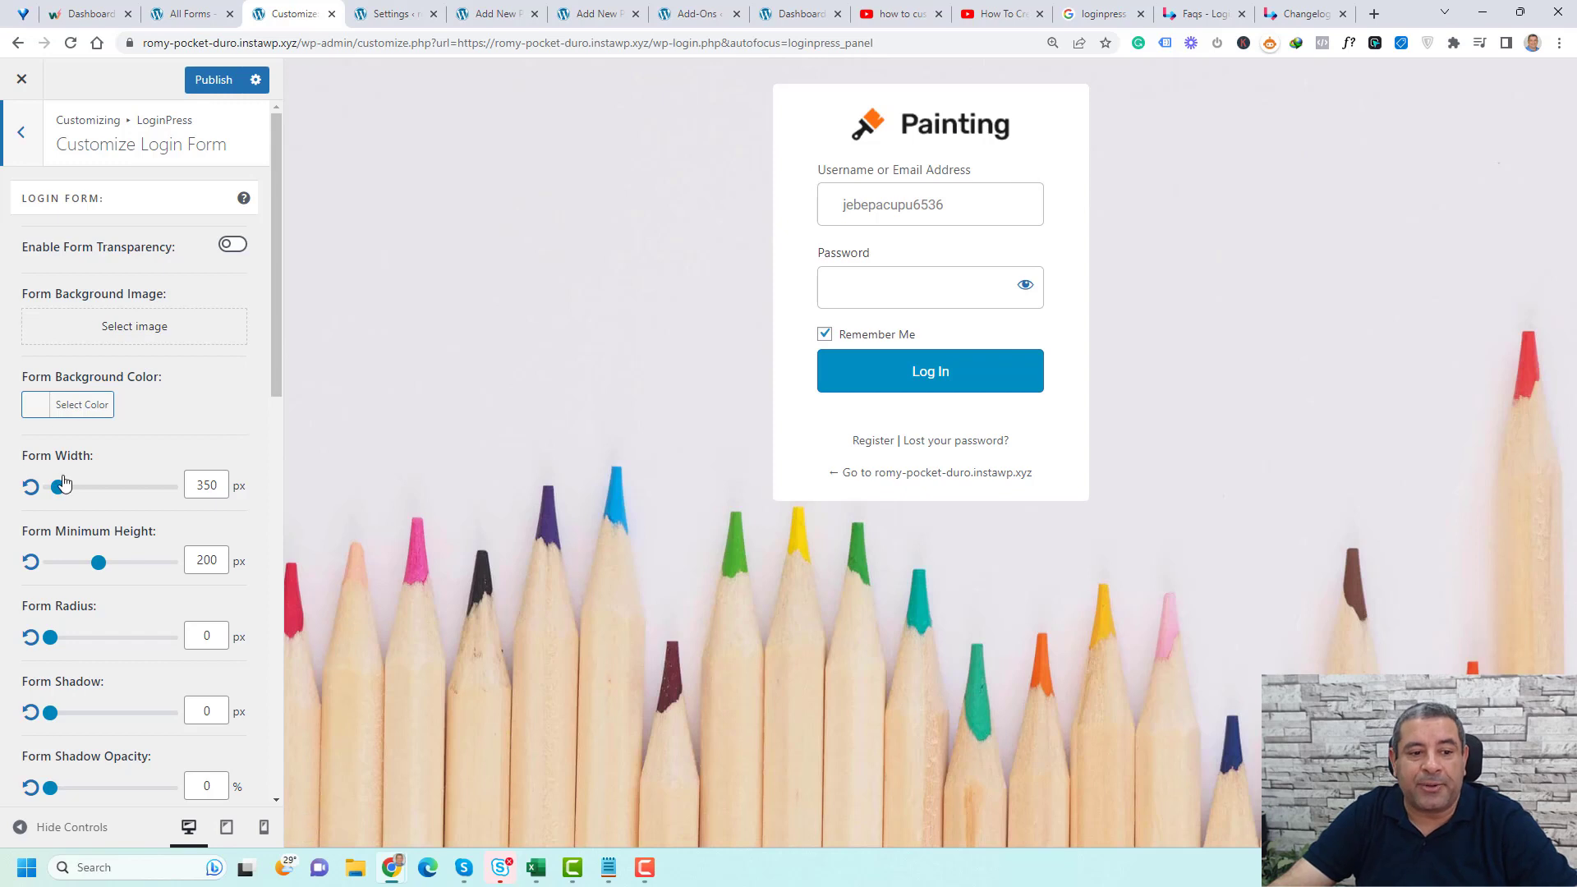
pyautogui.click(34, 413)
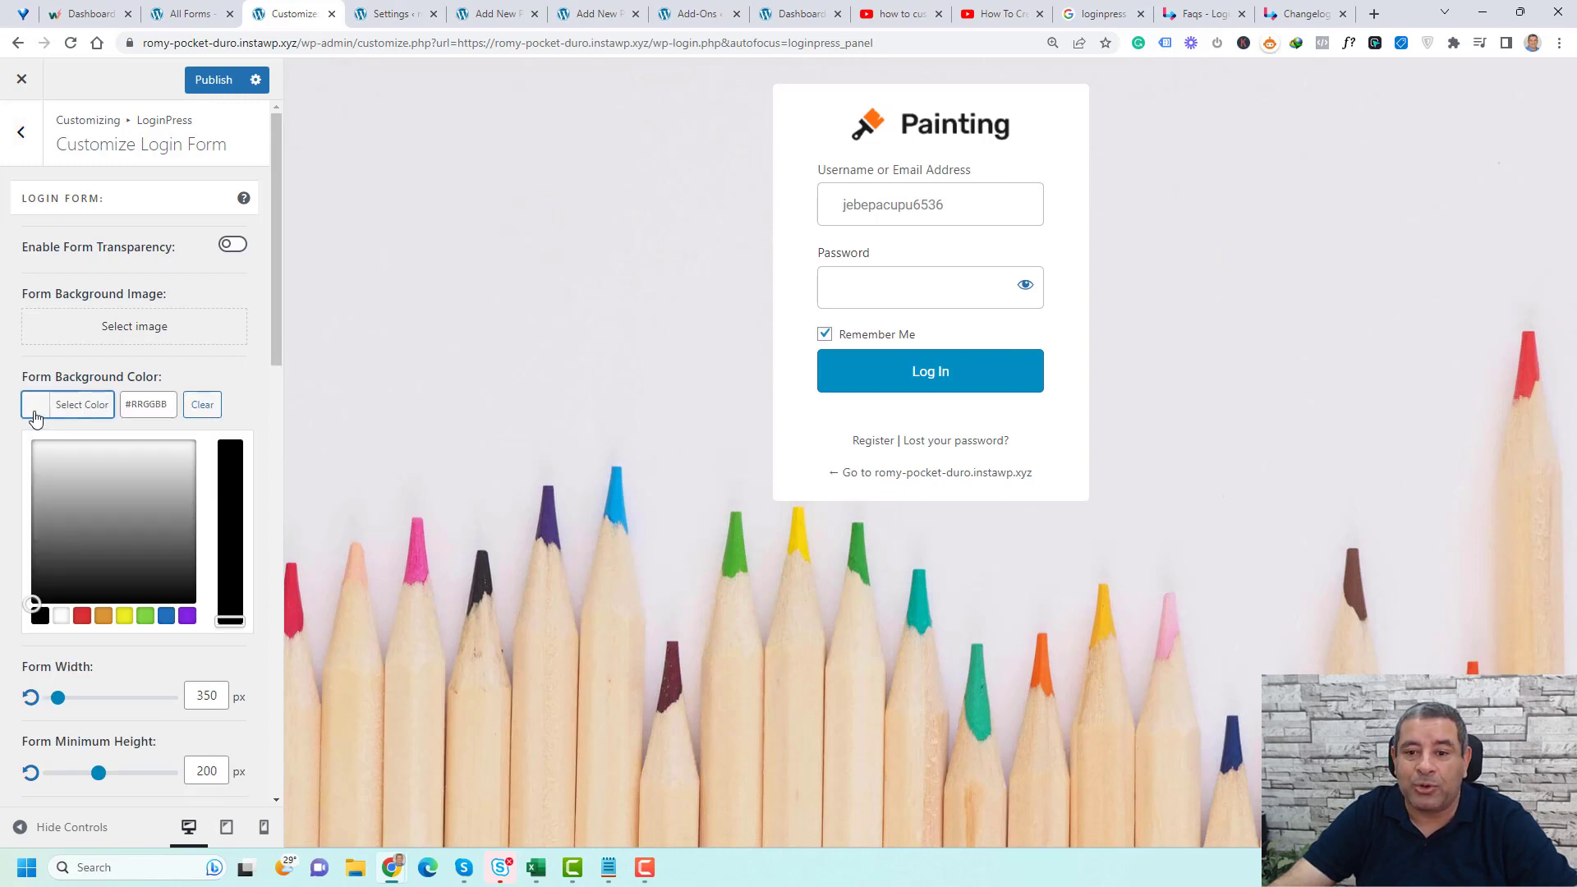
pyautogui.click(39, 615)
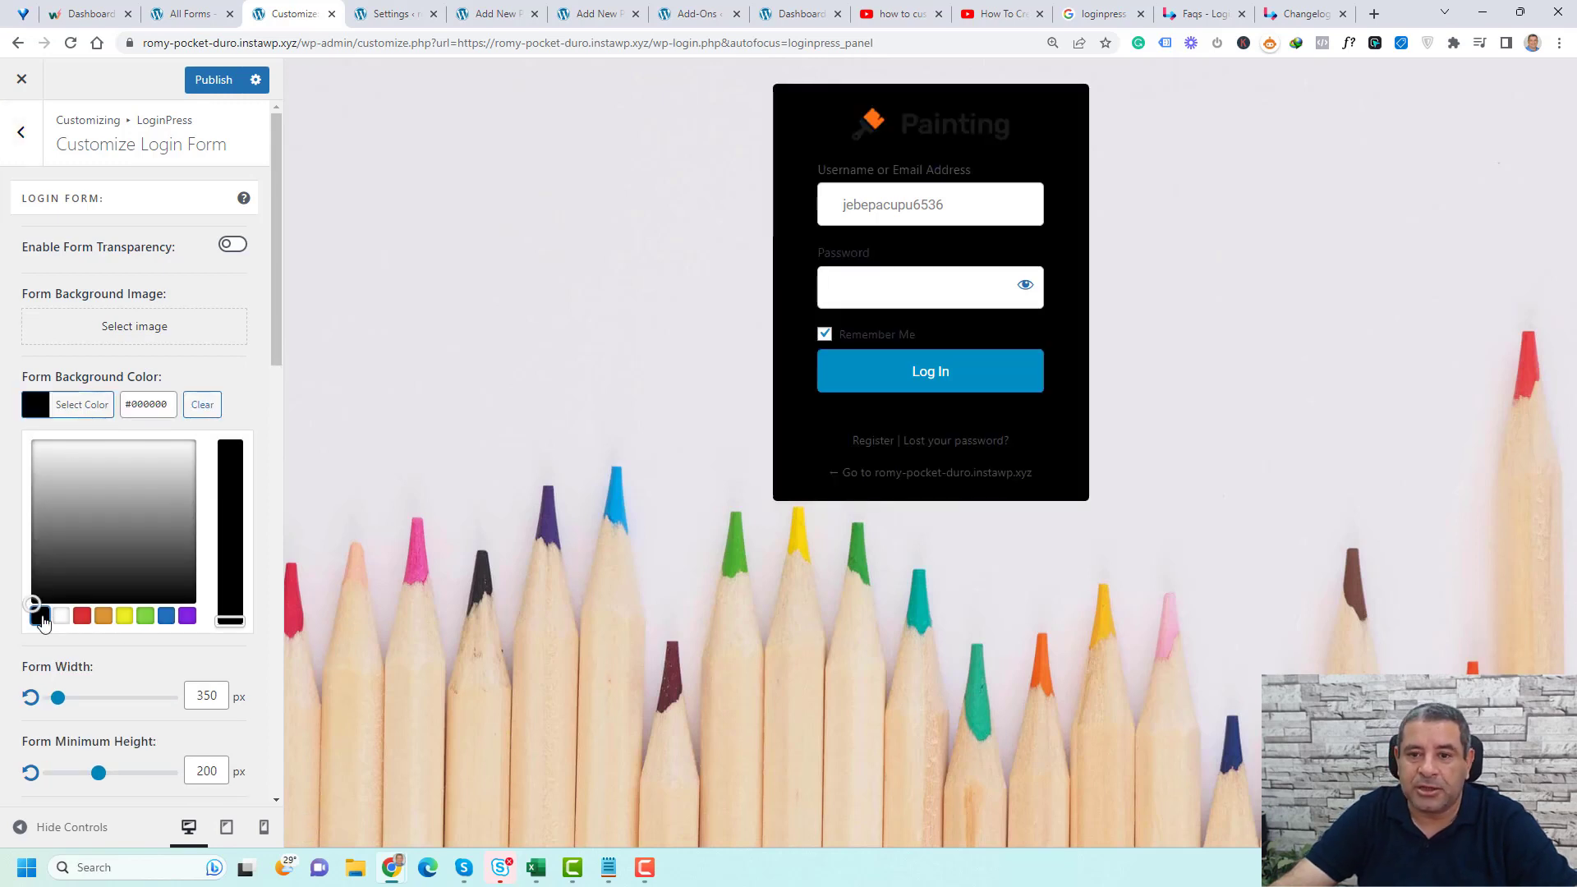
pyautogui.click(62, 617)
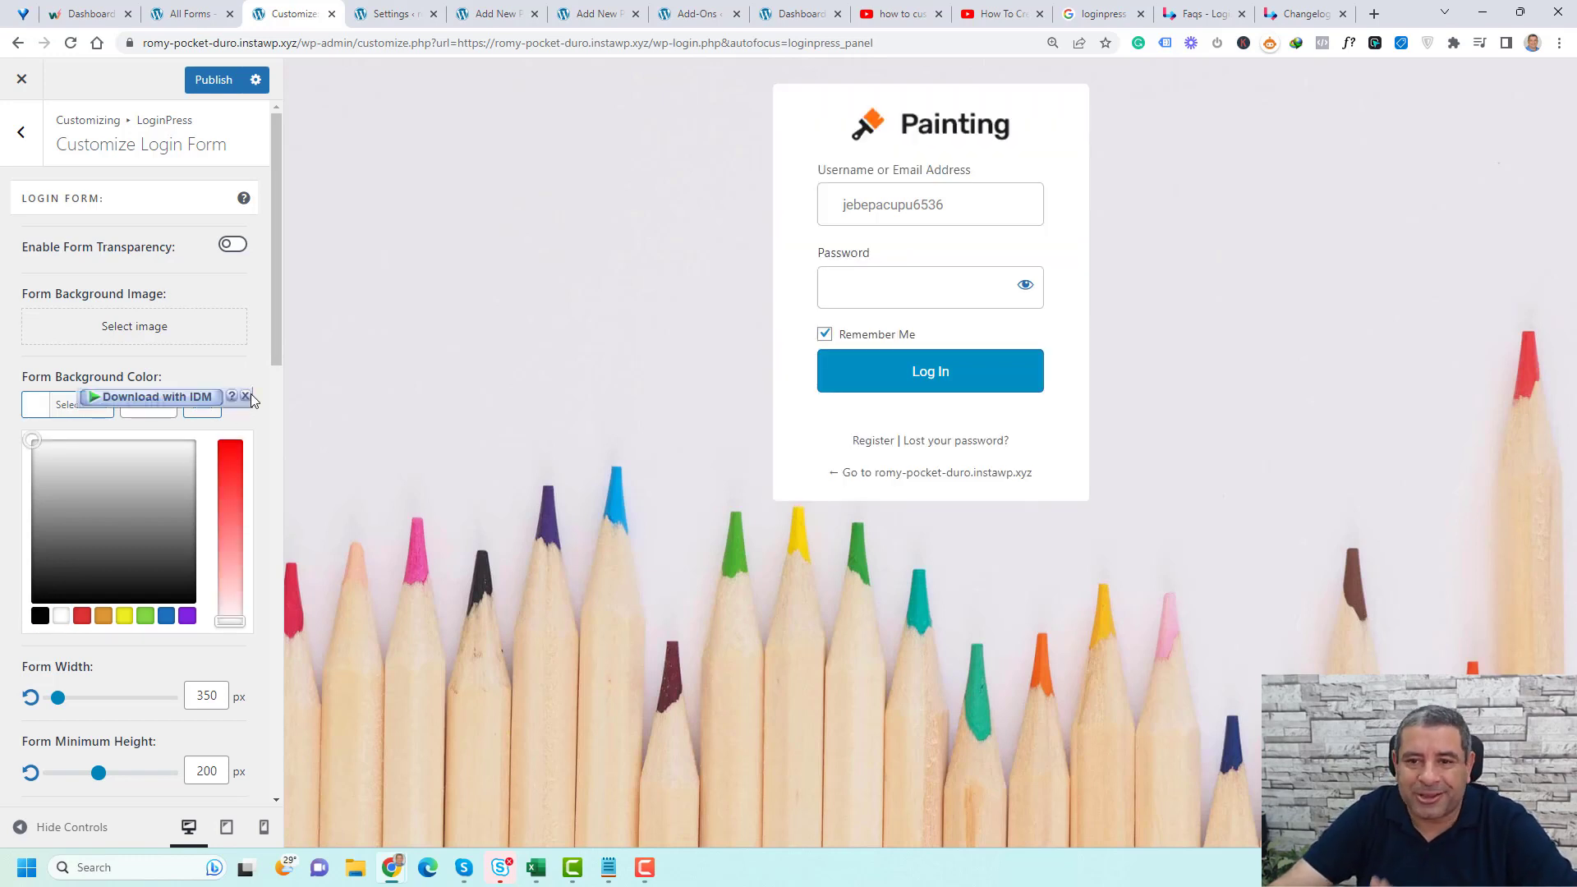
pyautogui.click(246, 397)
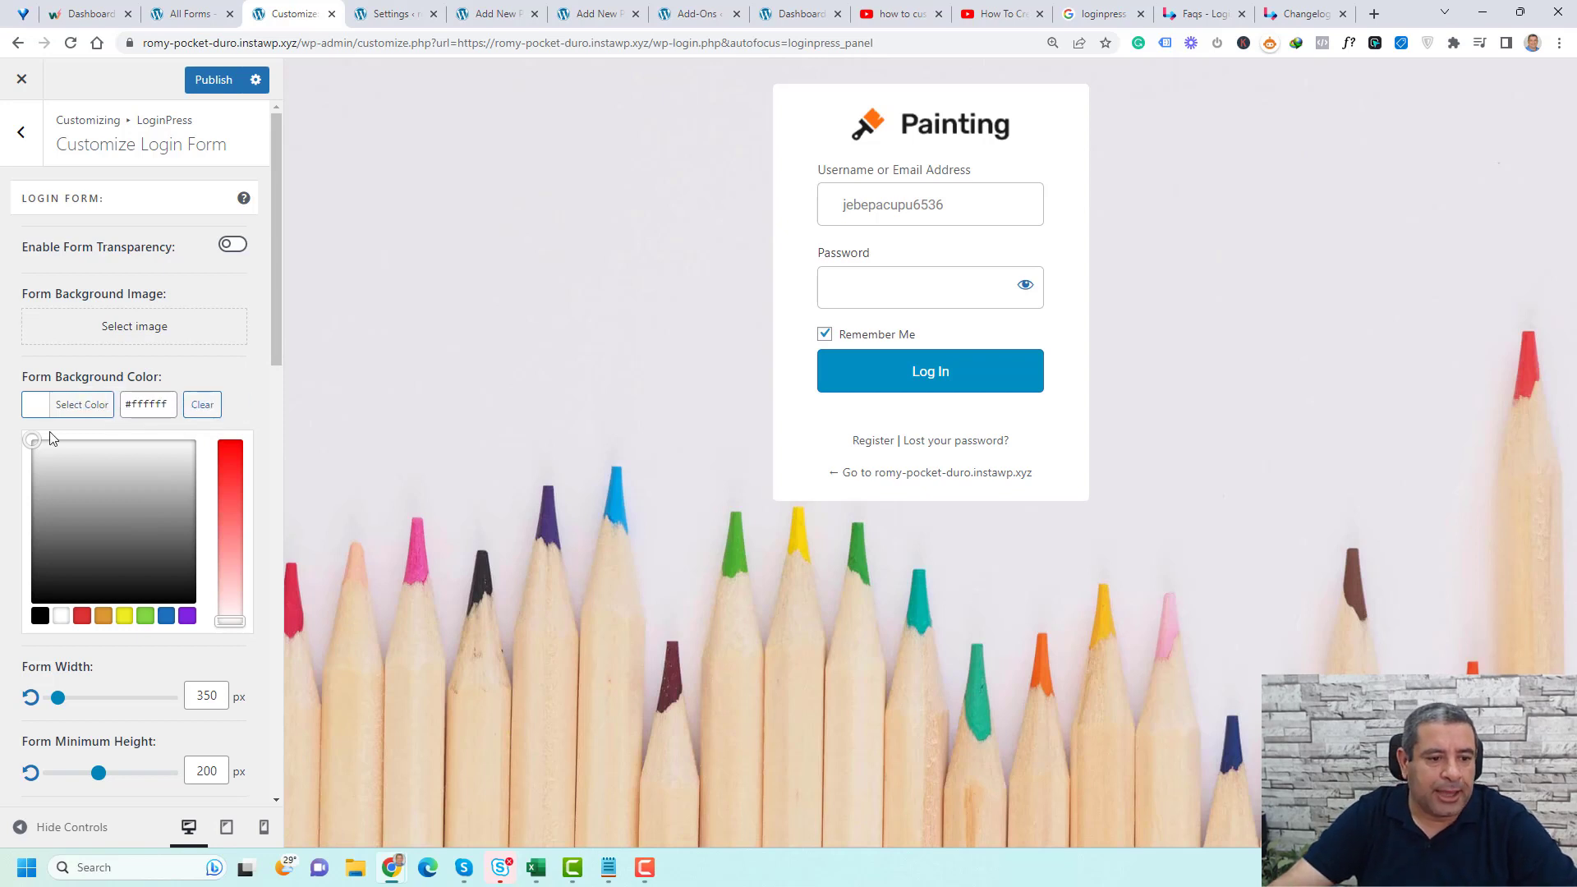
pyautogui.click(202, 410)
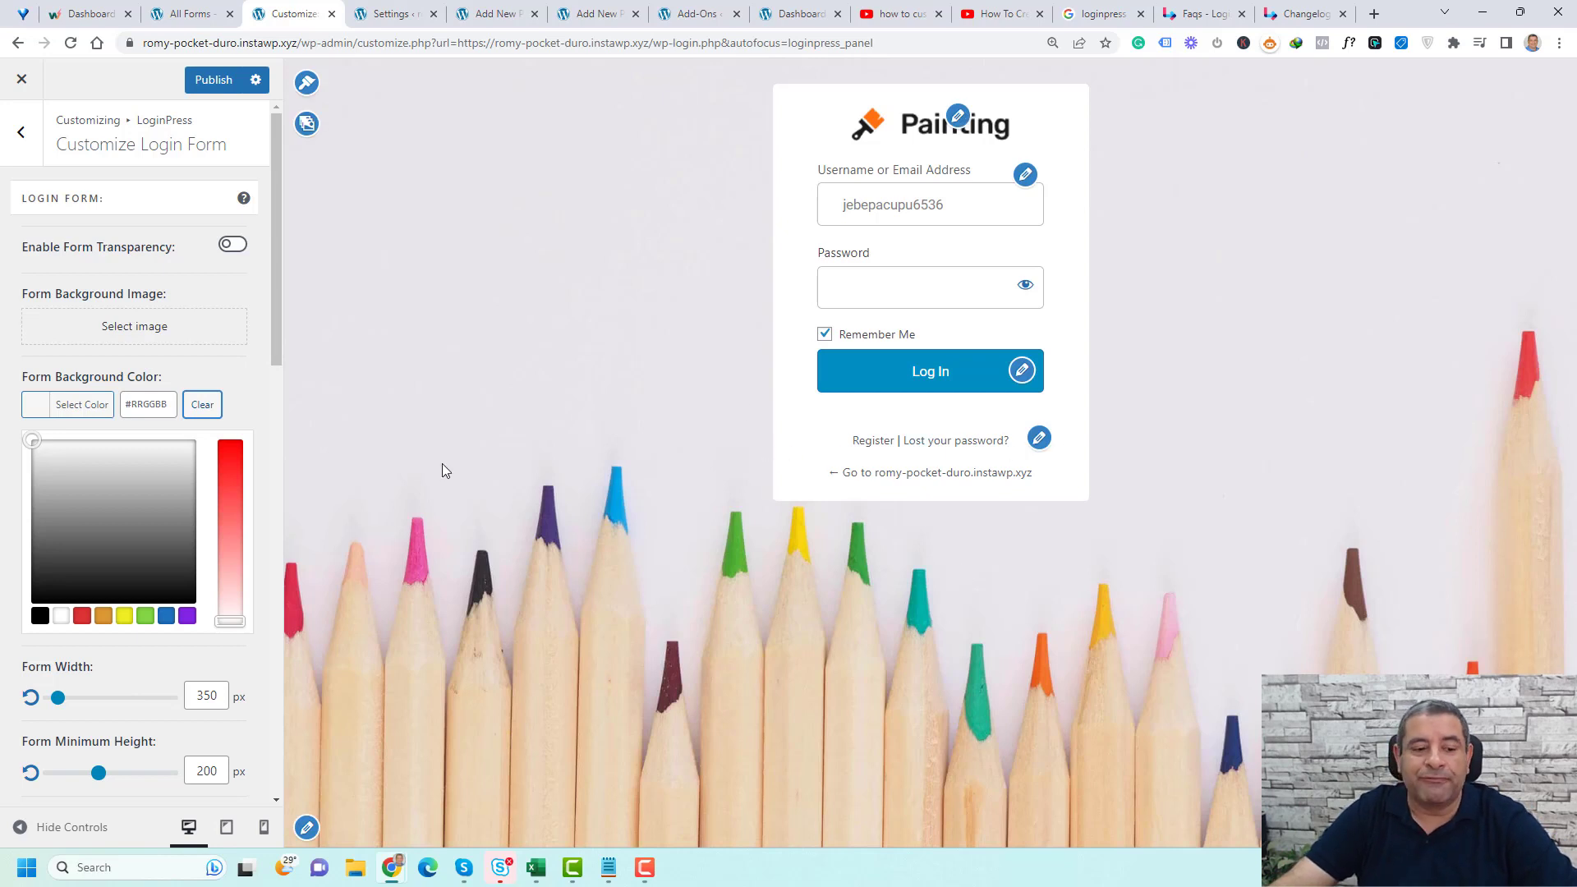
# - Set the login form's width to 447 px, its radius to 15 px and its shadow to 7 px
pyautogui.moveTo(57, 698); pyautogui.dragTo(81, 699)
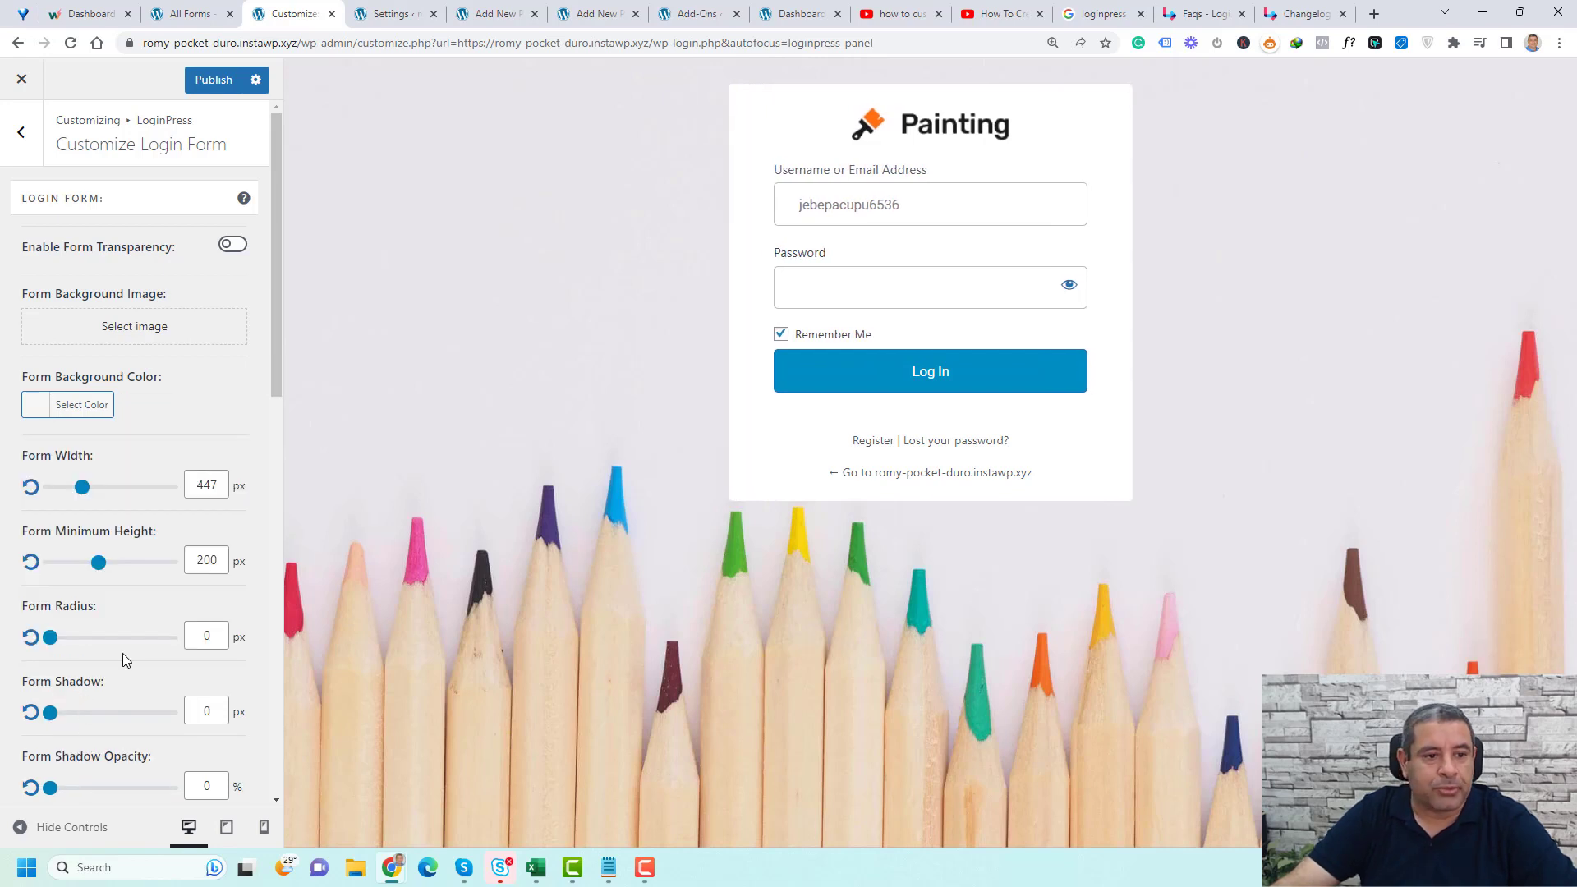
pyautogui.scroll(-2, 122, 653)
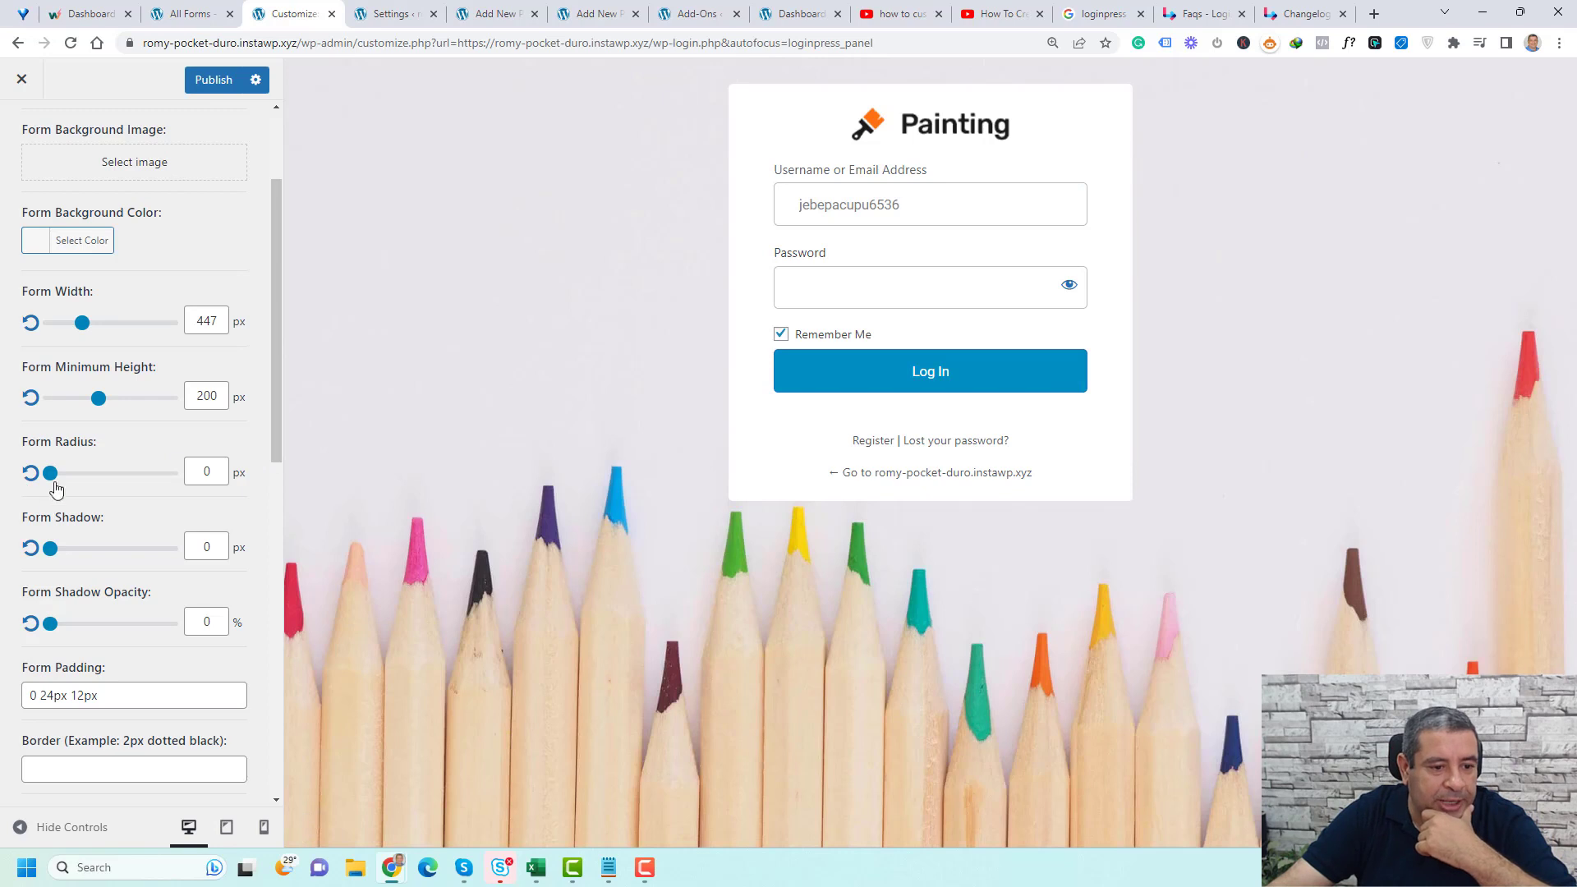
pyautogui.moveTo(52, 476)
pyautogui.mouseDown()
pyautogui.moveTo(90, 480)
pyautogui.moveTo(70, 487)
pyautogui.mouseUp()
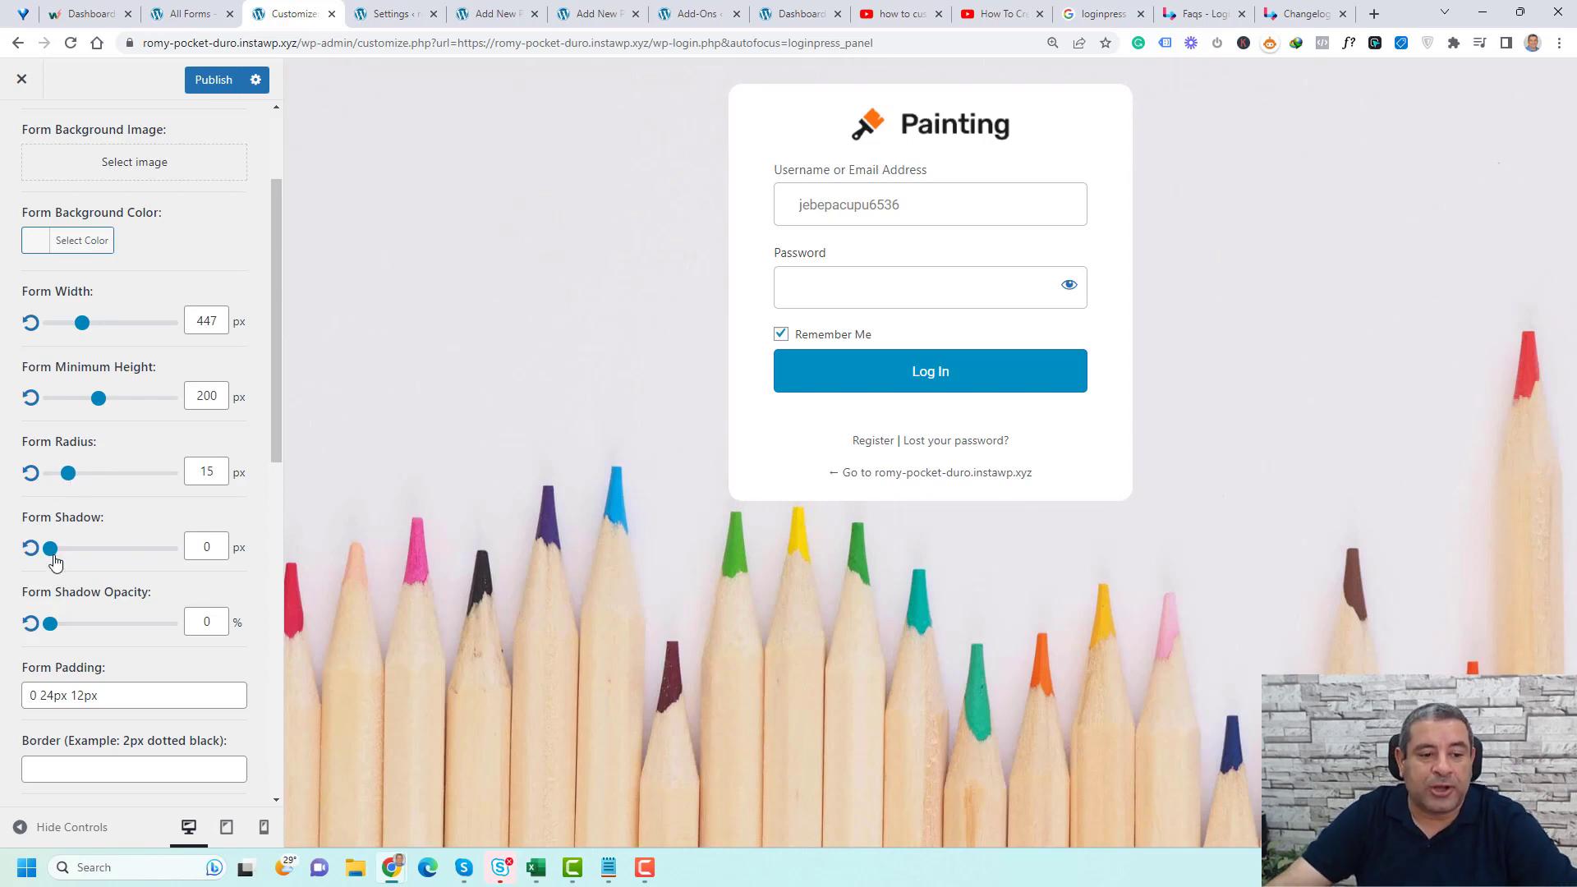
pyautogui.moveTo(51, 550)
pyautogui.mouseDown()
pyautogui.moveTo(118, 554)
pyautogui.moveTo(79, 552)
pyautogui.mouseUp()
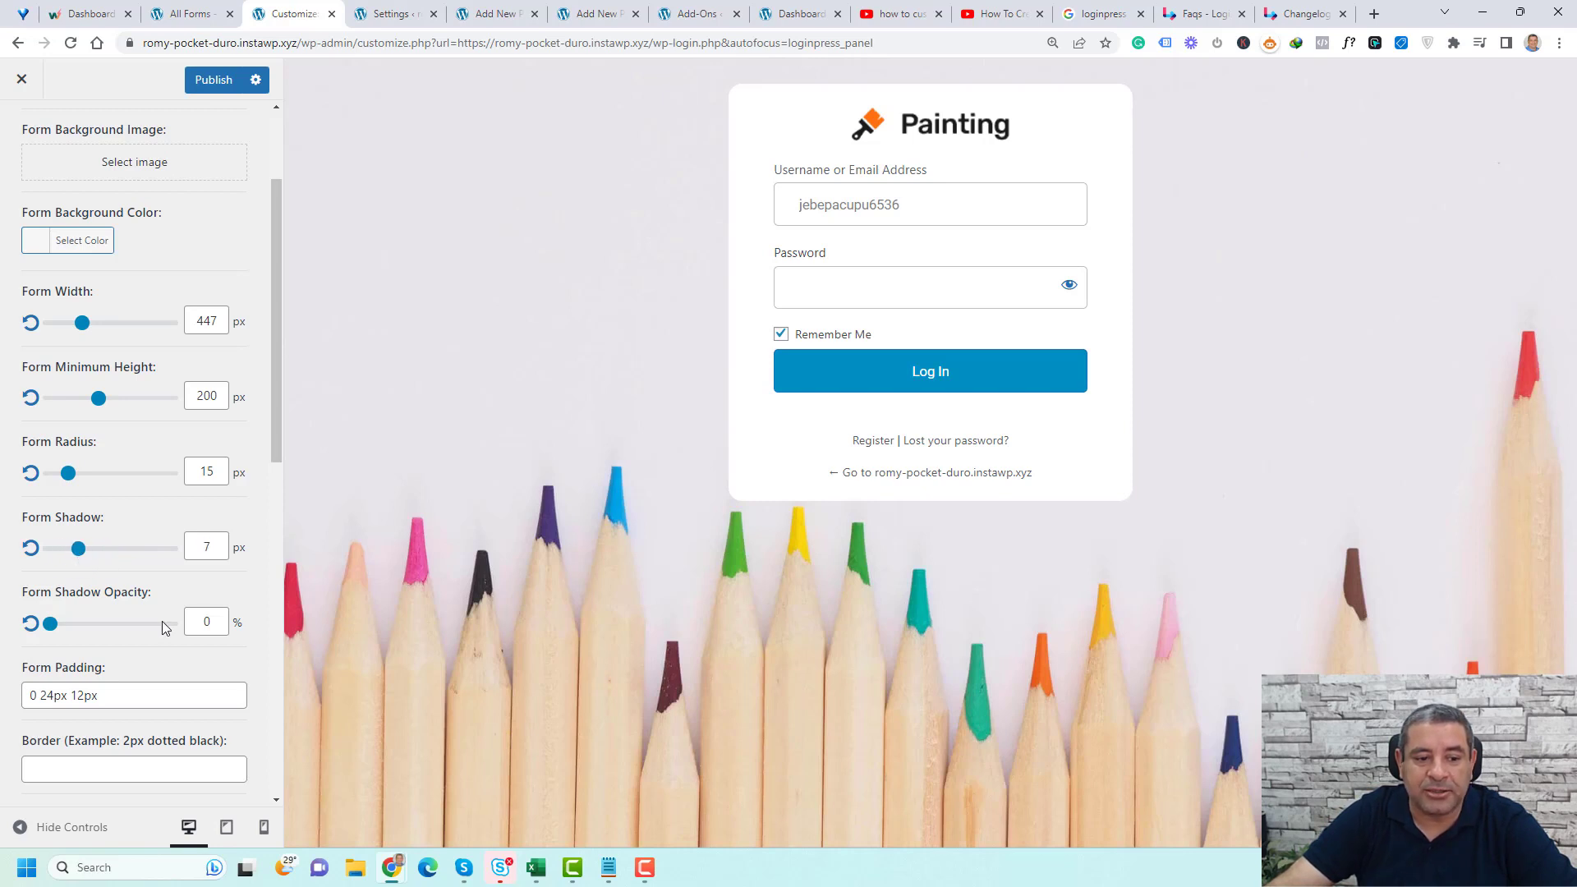
# - Reduce the login form's input text field width to 94%
pyautogui.scroll(-2, 161, 621)
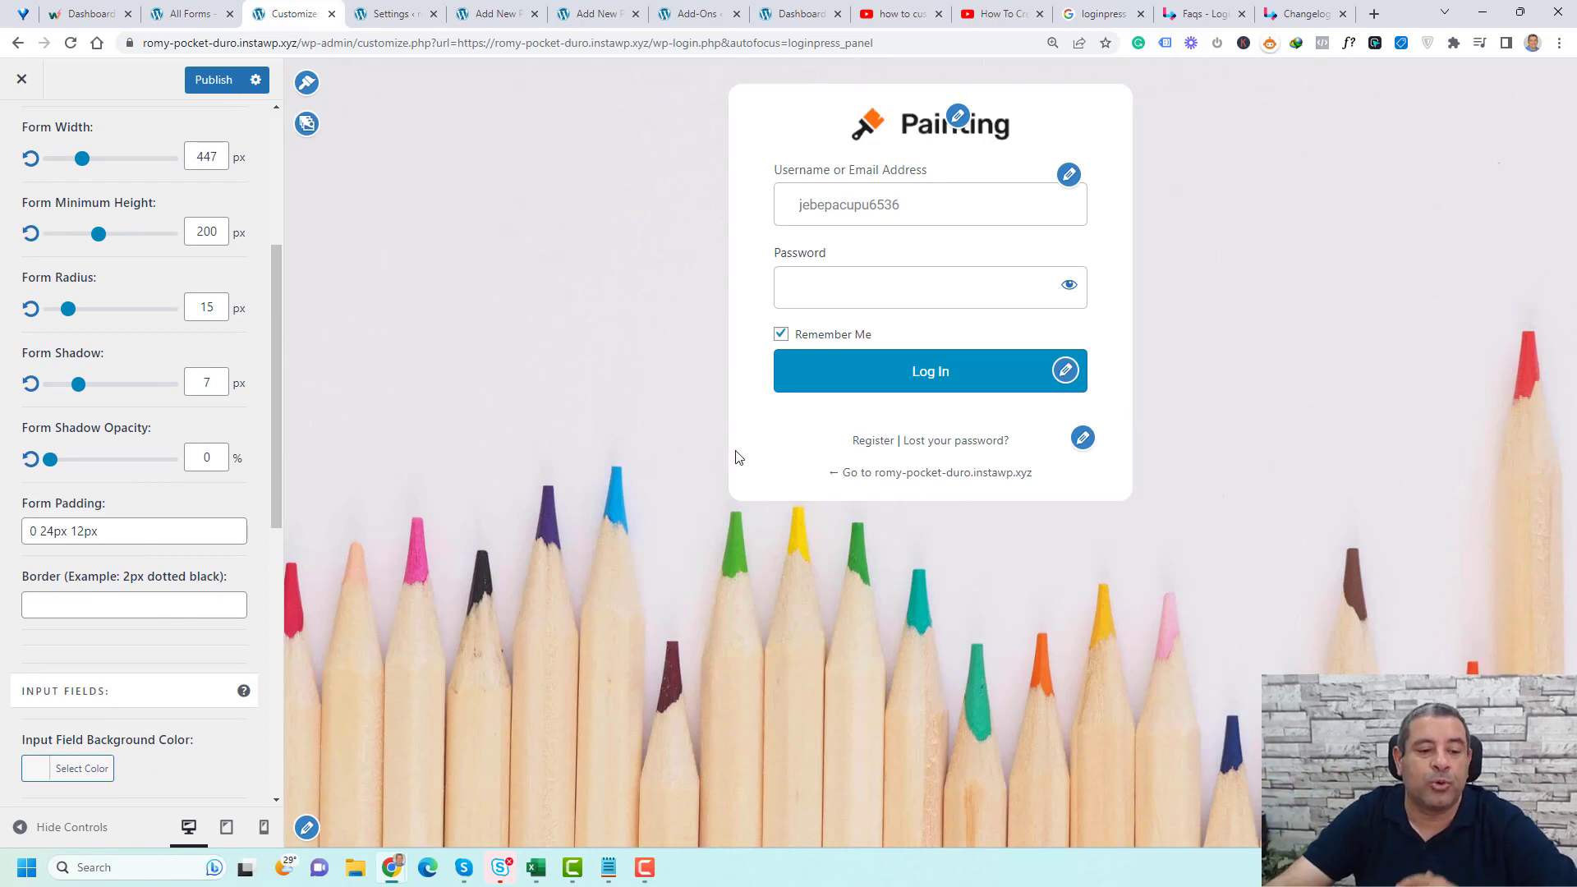
pyautogui.scroll(-4, 120, 598)
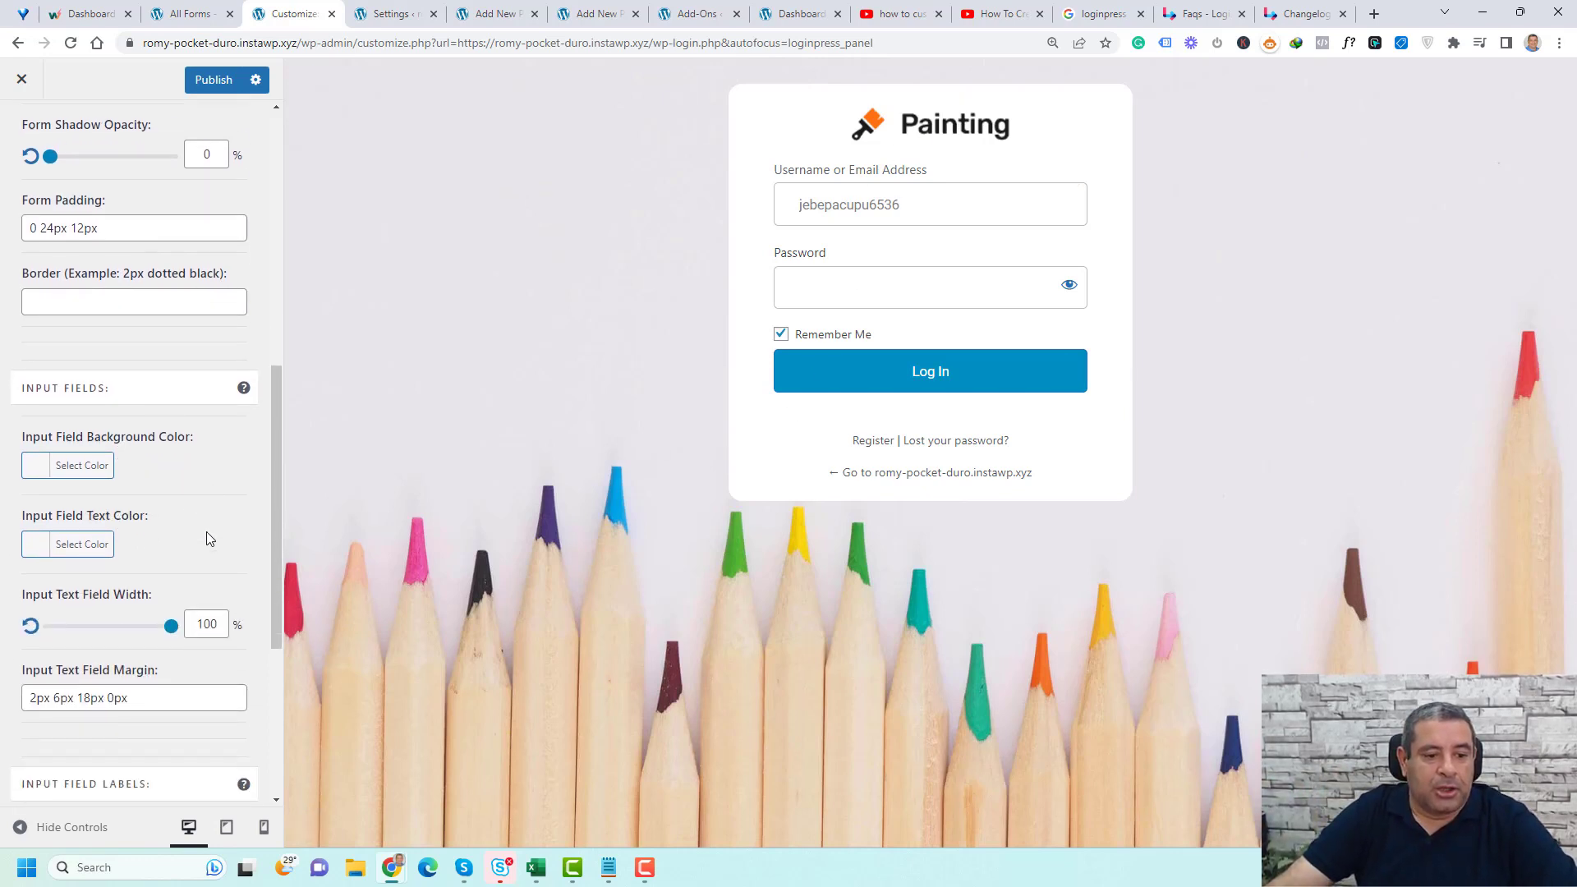
pyautogui.scroll(-2, 209, 538)
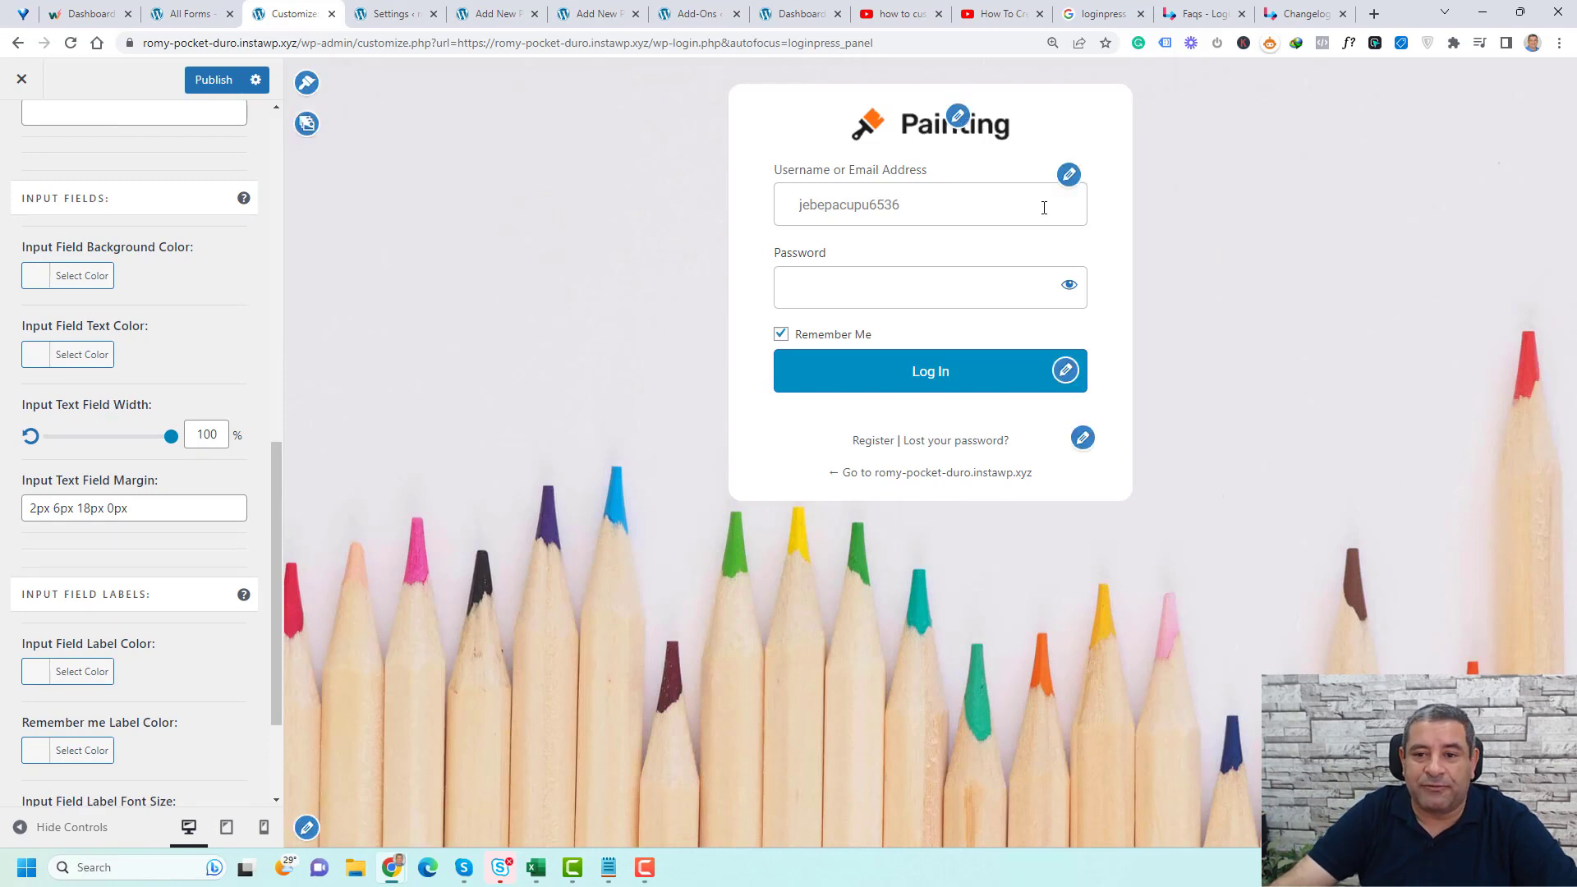
pyautogui.moveTo(171, 436)
pyautogui.mouseDown()
pyautogui.moveTo(140, 449)
pyautogui.moveTo(164, 448)
pyautogui.mouseUp()
# - Set the input field label font size to 20 px
pyautogui.scroll(-3, 207, 610)
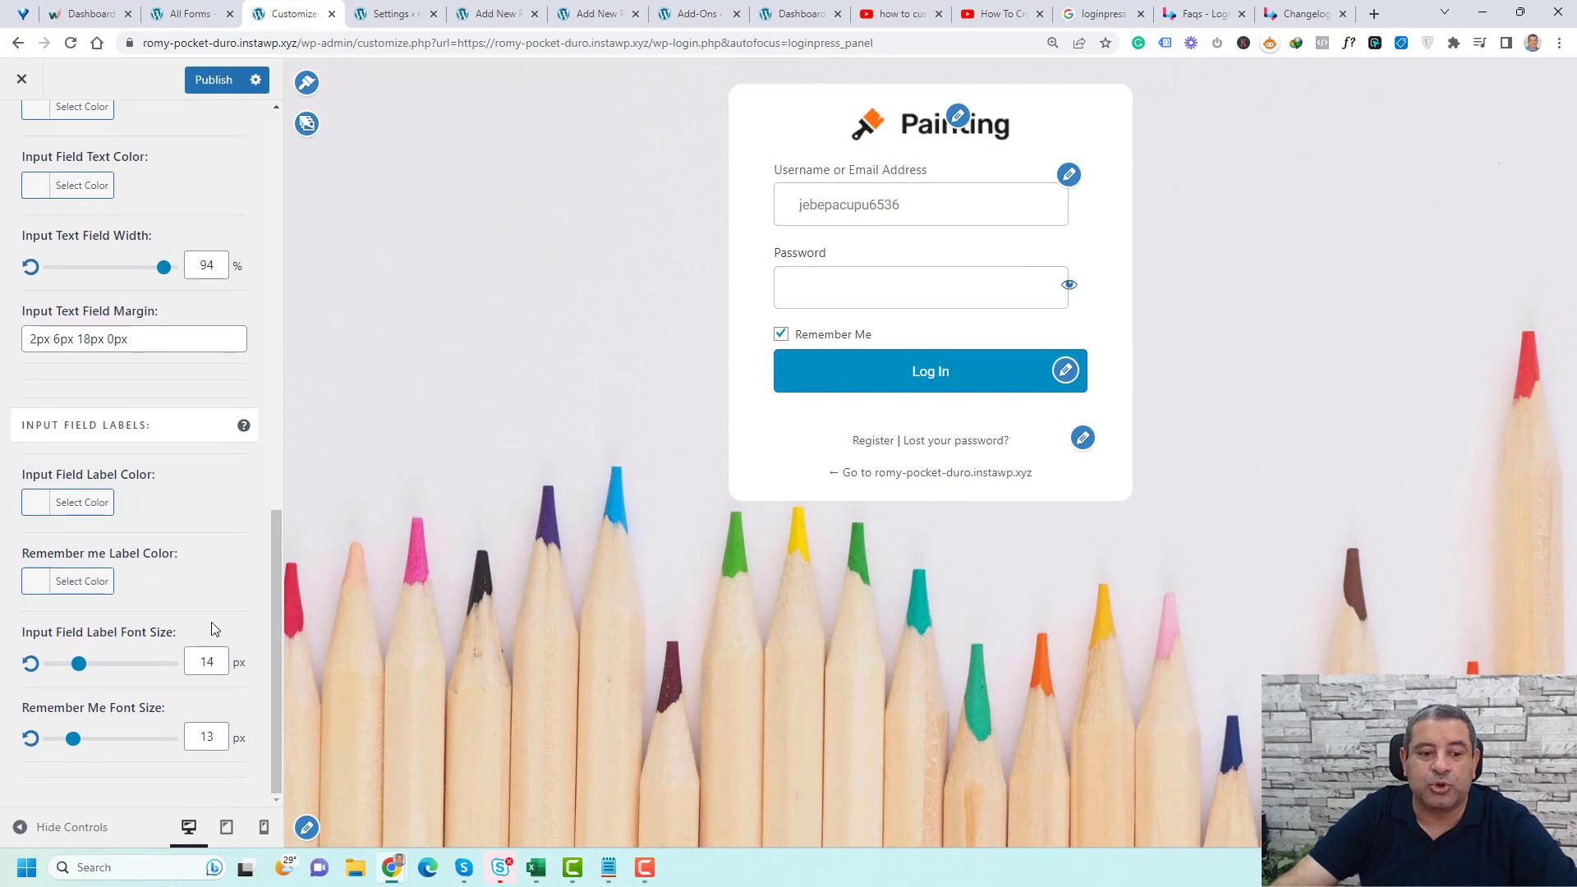
pyautogui.click(214, 664)
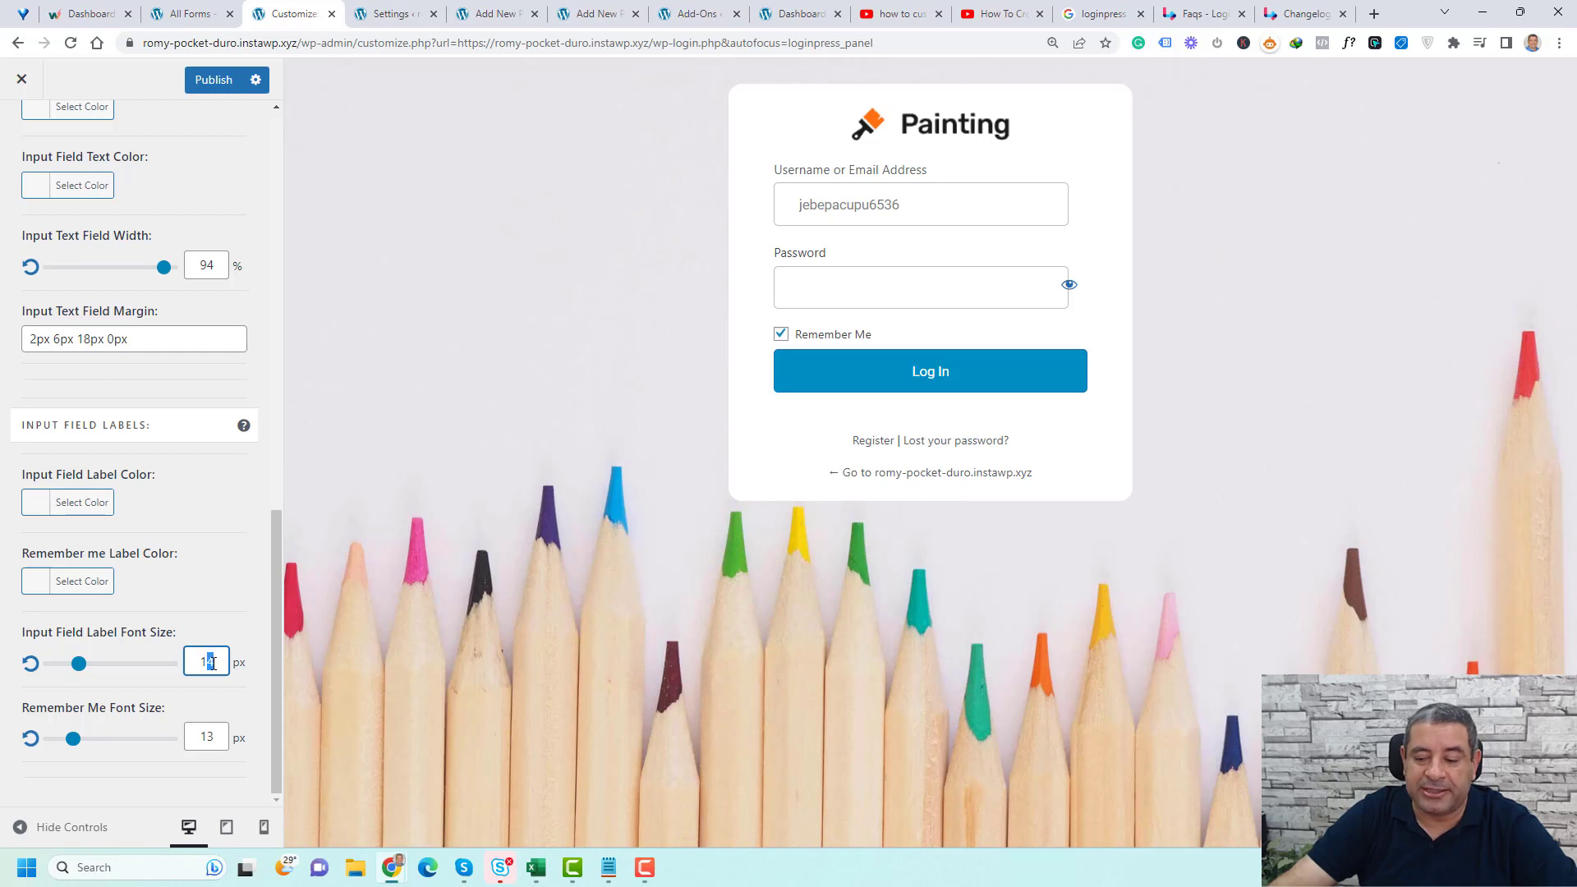
pyautogui.write('30')
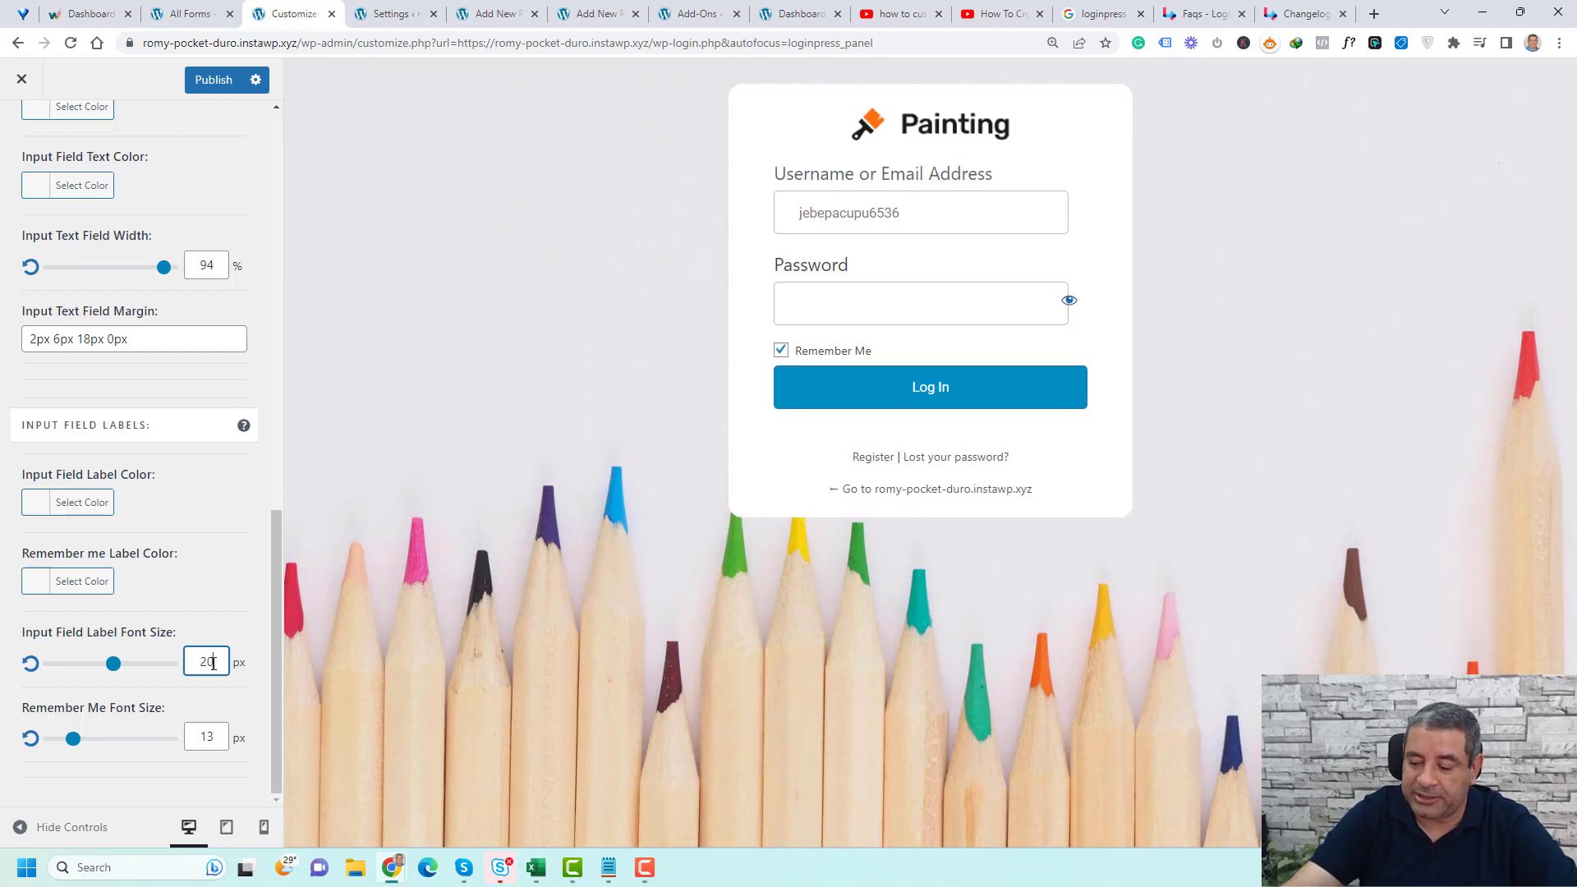
pyautogui.press('BackSpace')
pyautogui.press('BackSpace')
pyautogui.write('20')
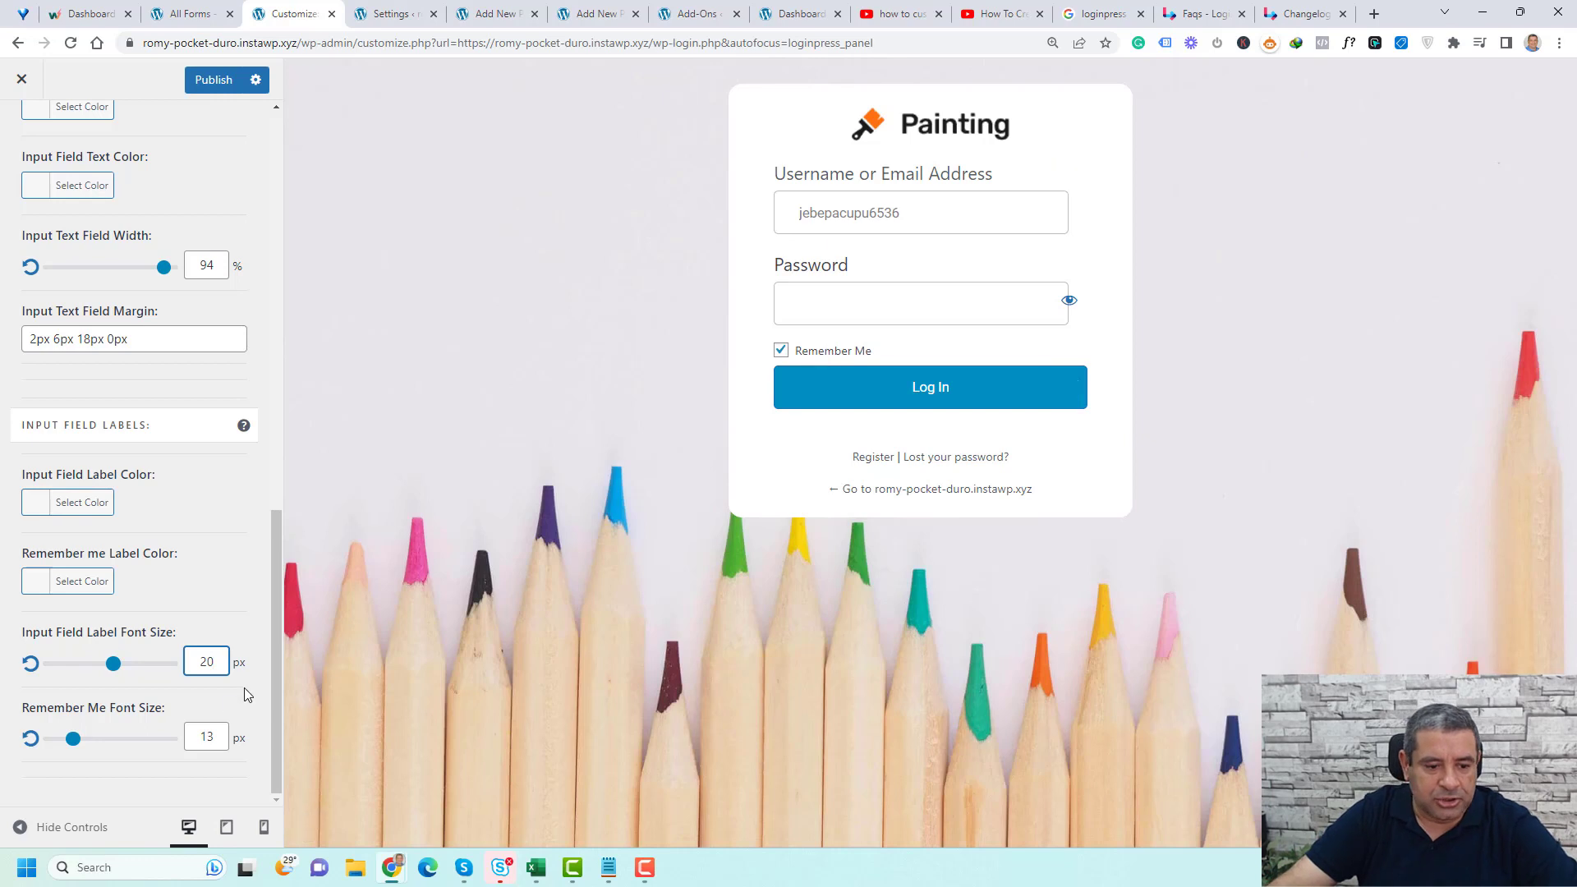
# - Try a Remember Me font size of 30 px, and reduce it to 18 px
pyautogui.doubleClick(206, 744)
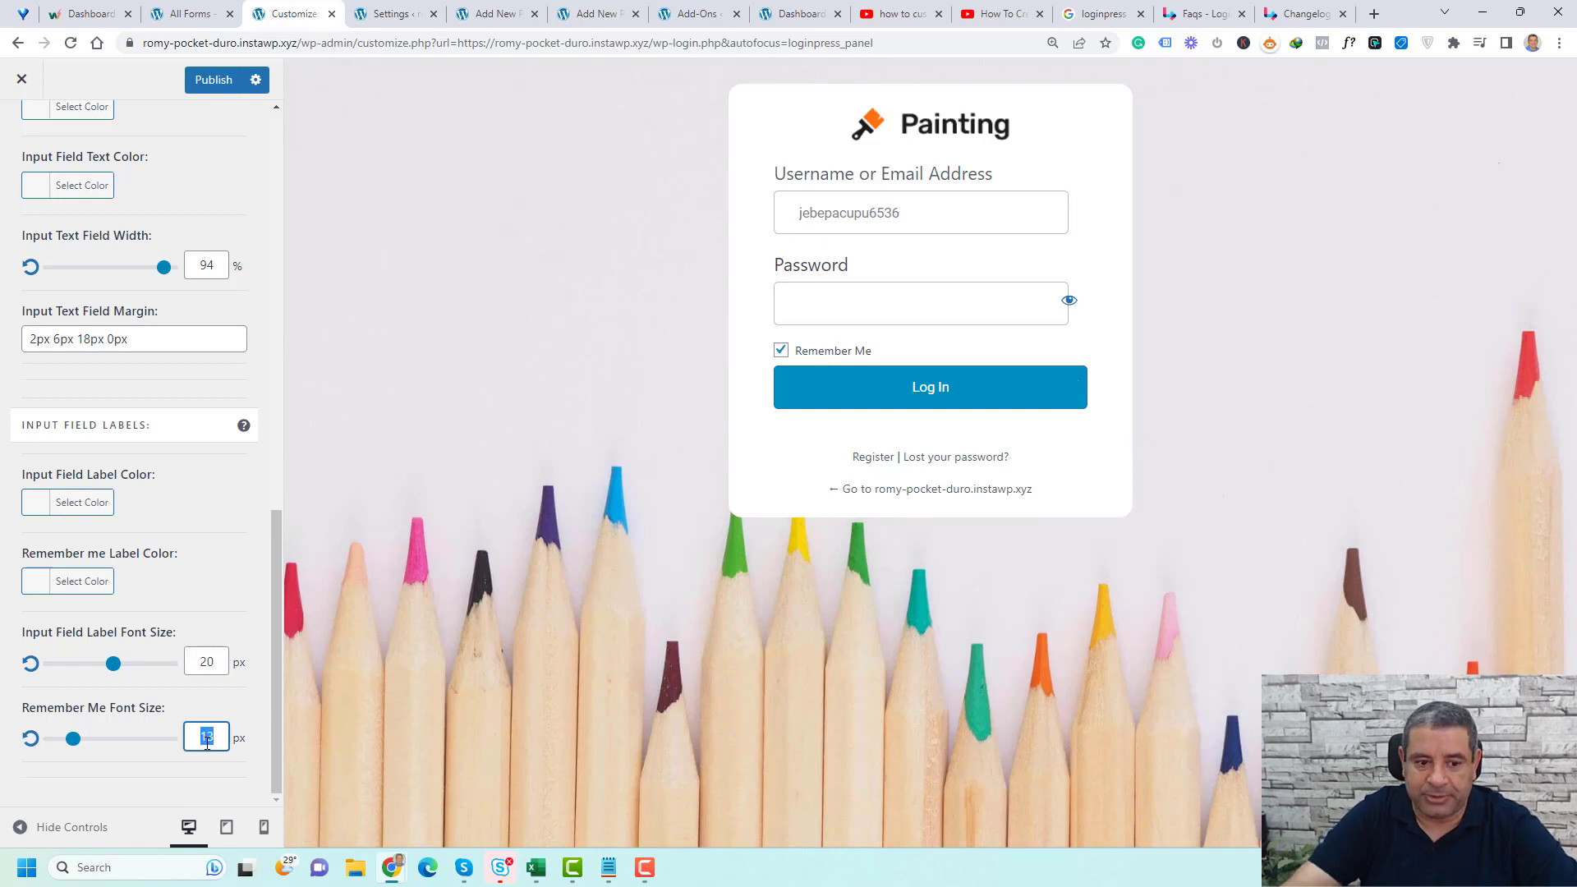
pyautogui.write('30')
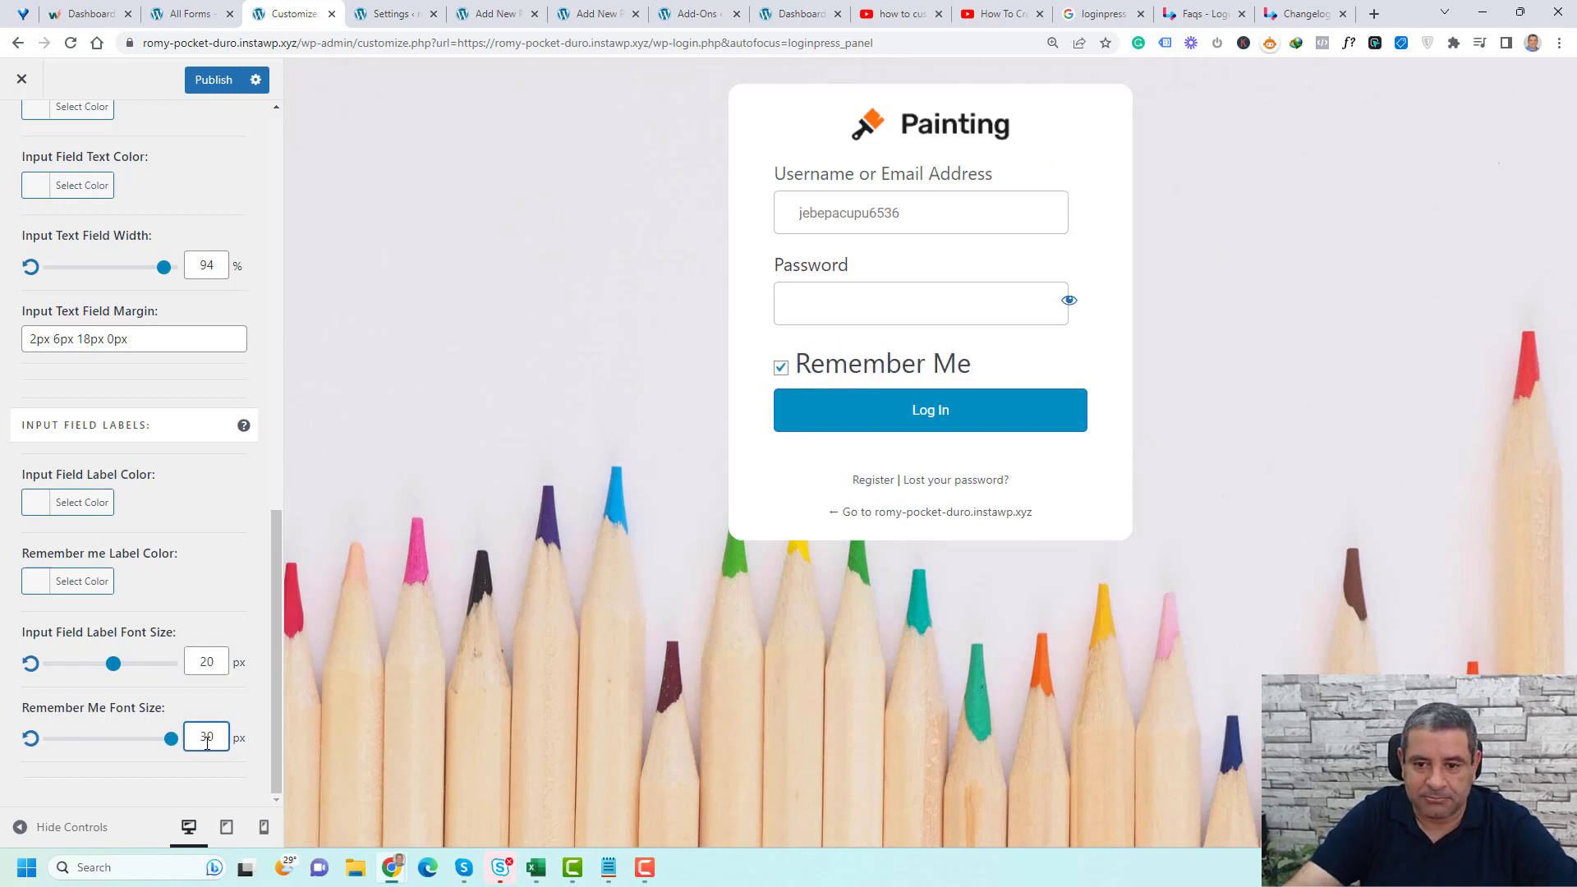
pyautogui.moveTo(171, 738); pyautogui.dragTo(104, 754)
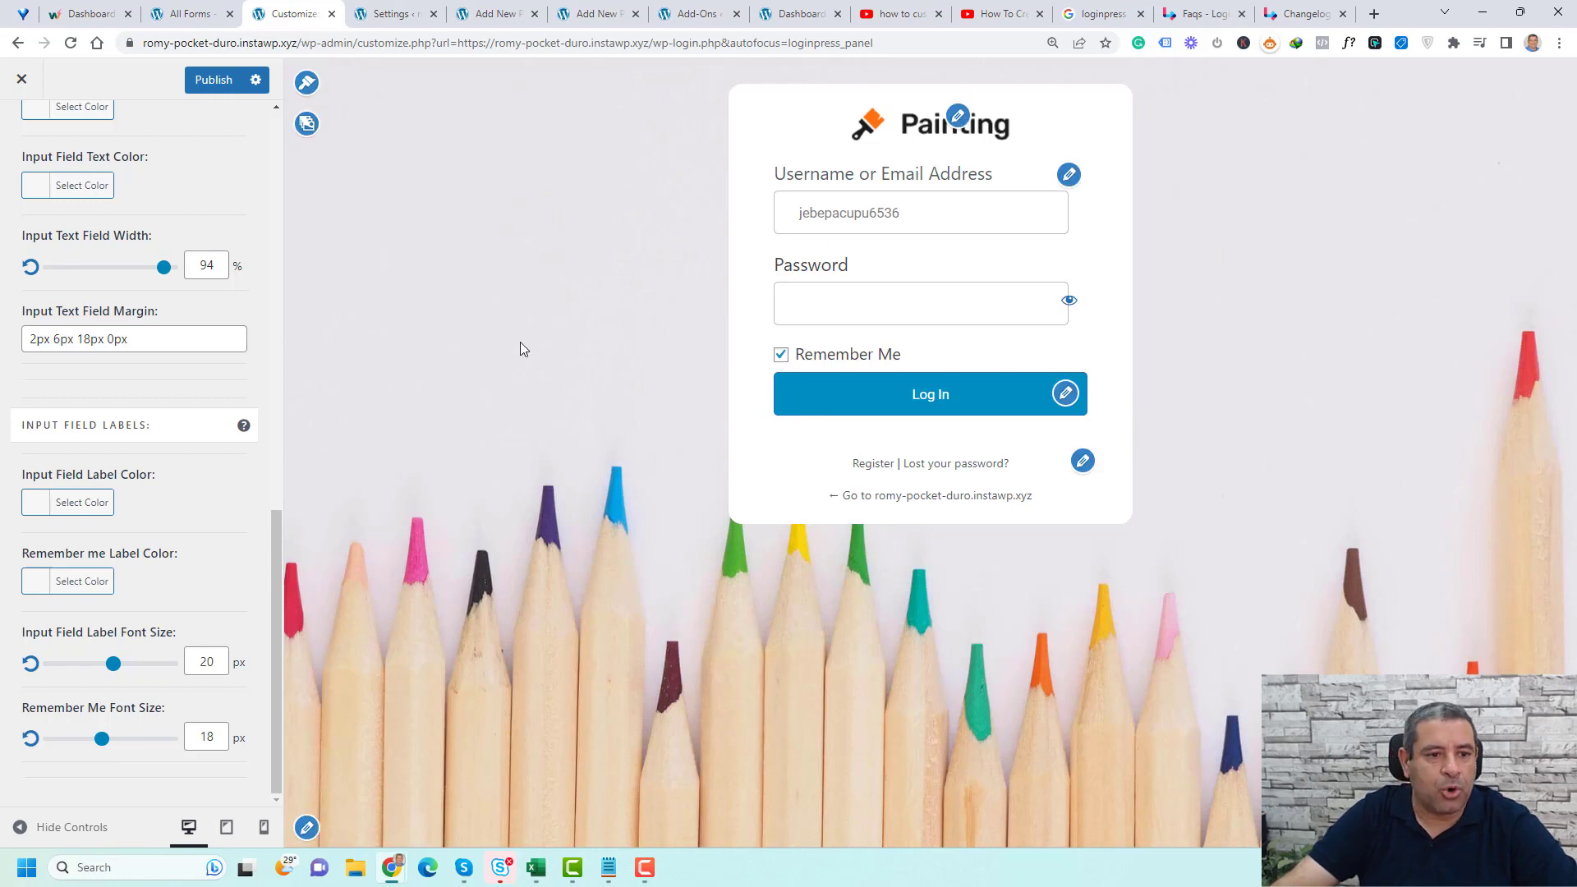
# - Check the background image and color options available for the forget form
pyautogui.scroll(7, 156, 271)
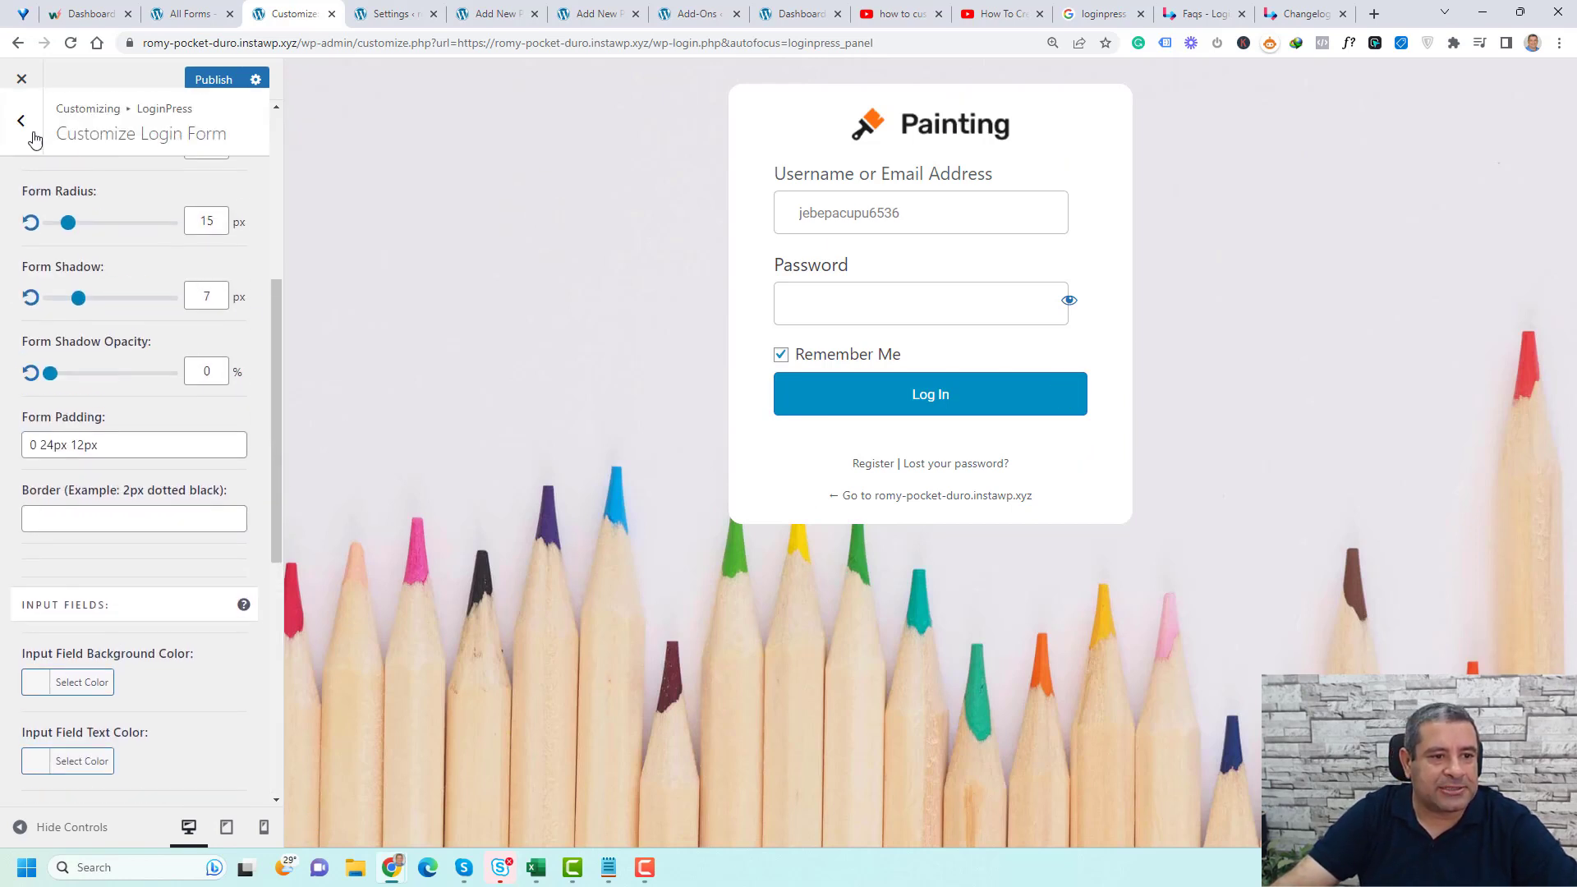
pyautogui.click(33, 134)
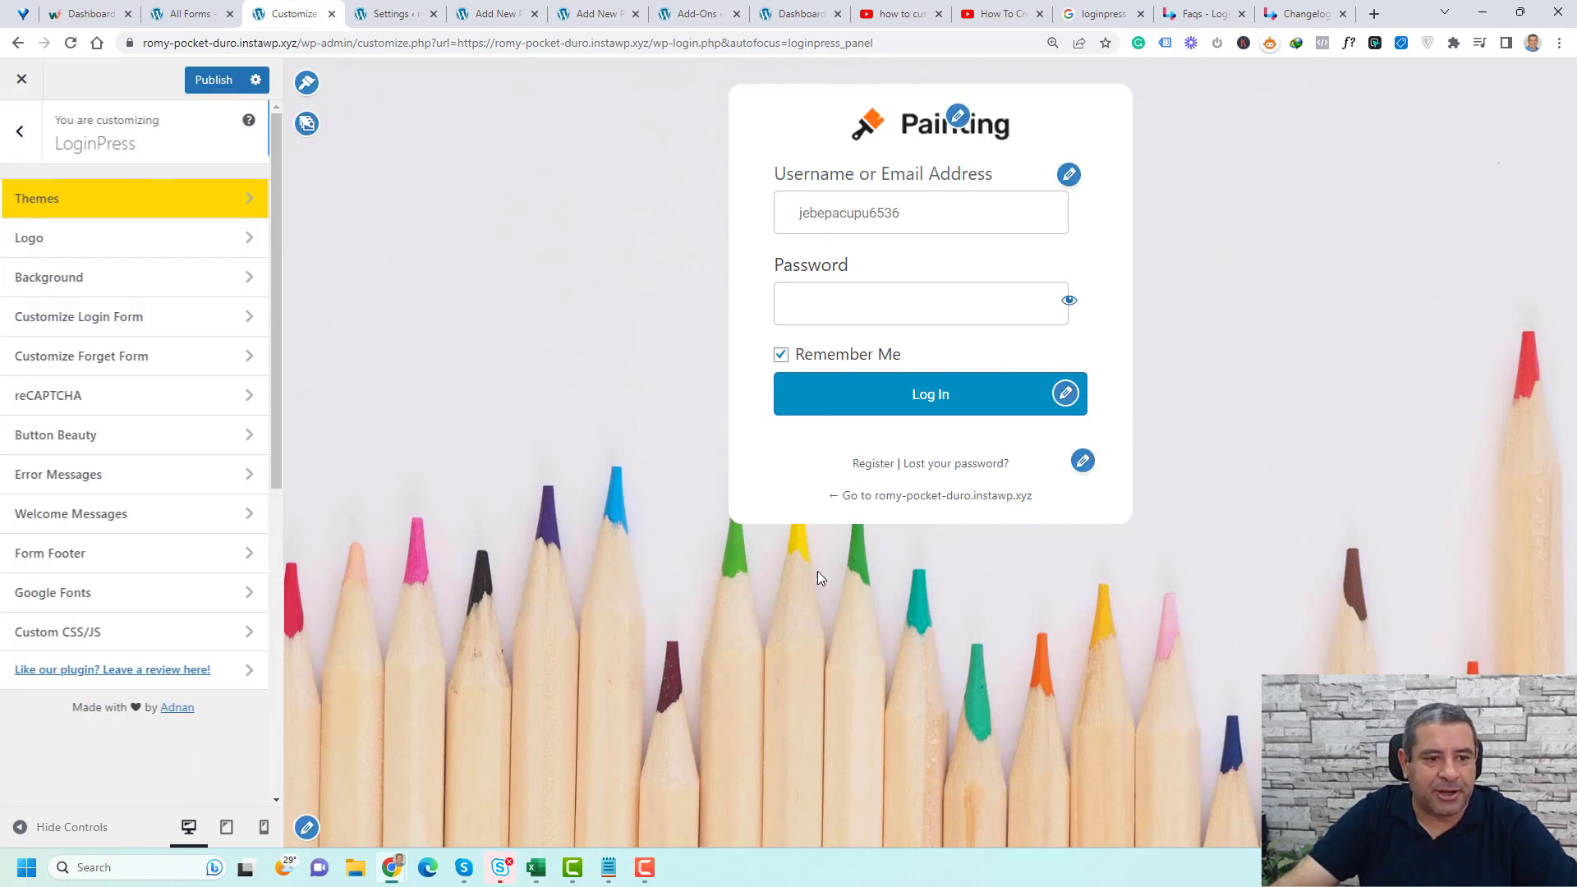
pyautogui.click(162, 366)
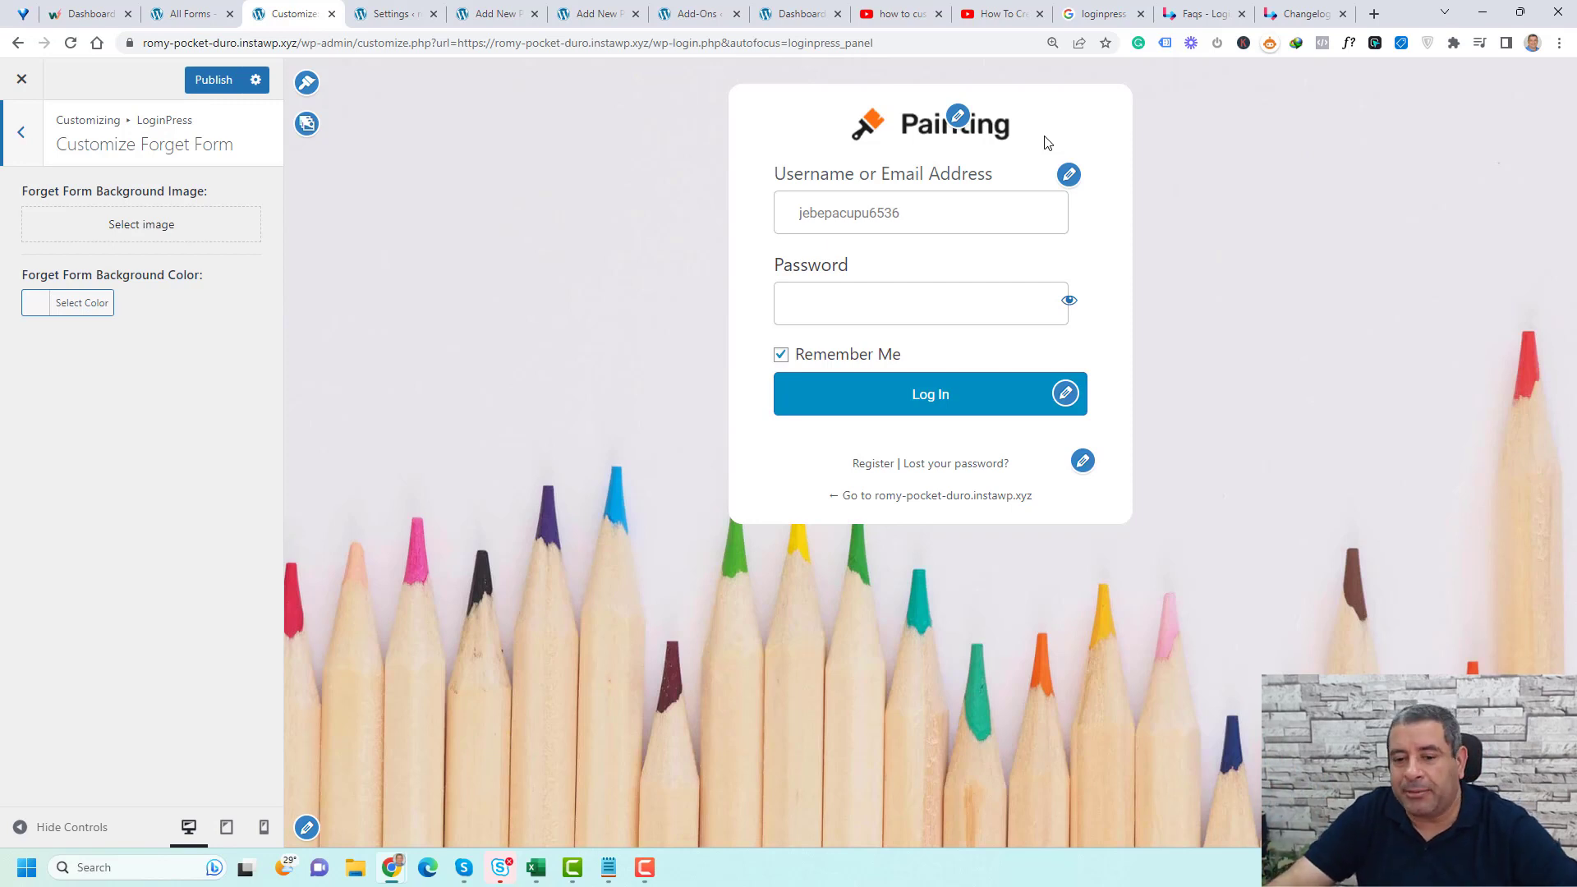
pyautogui.click(22, 131)
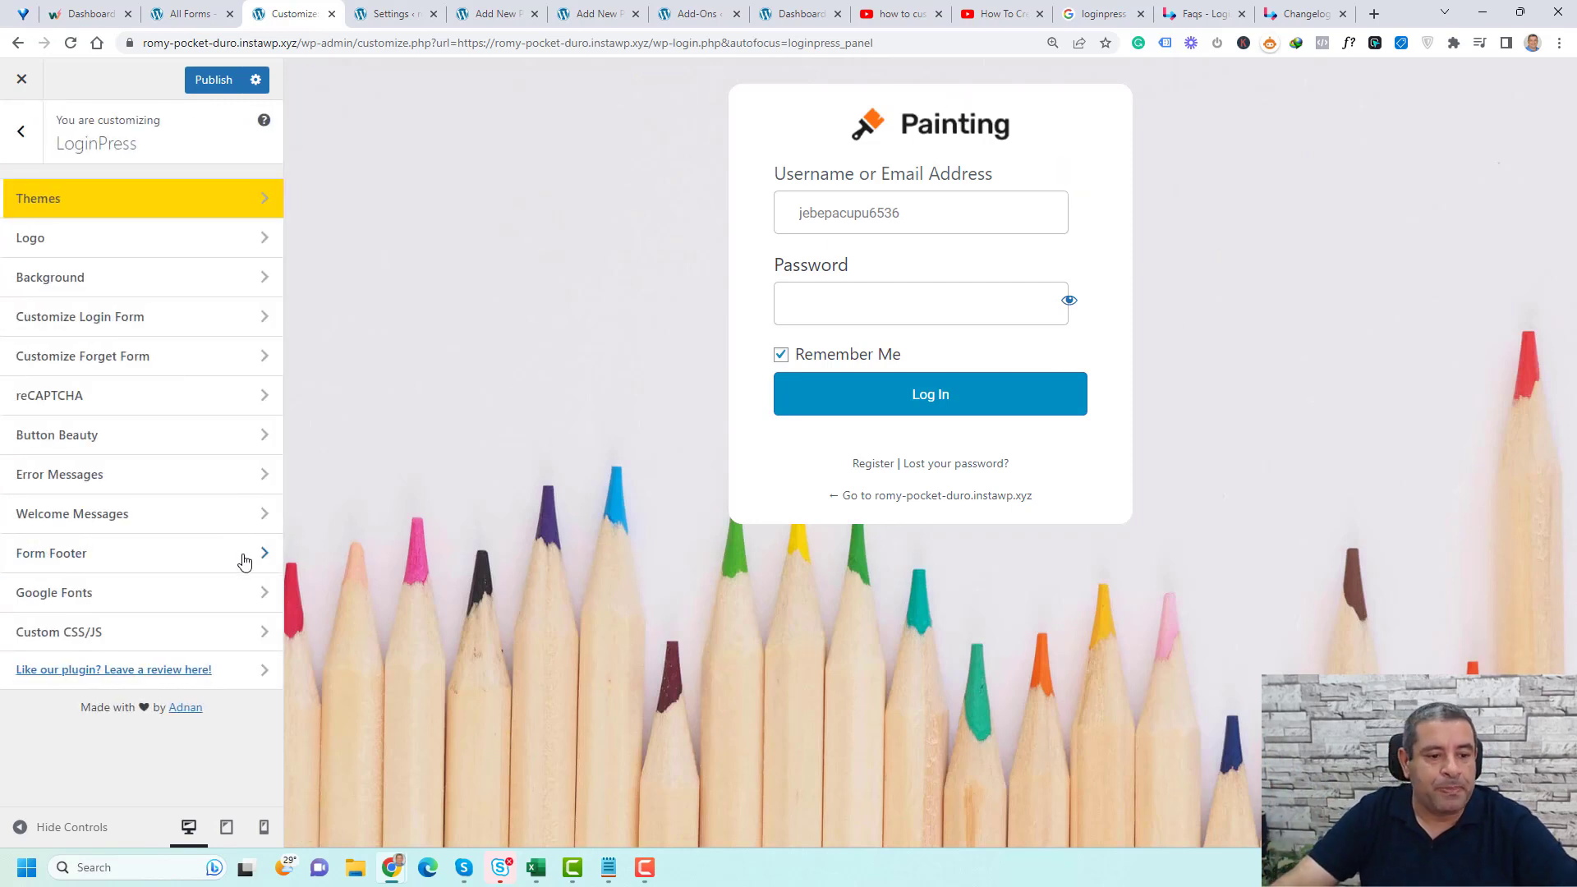
# - Try red as the login button color, and set it to black (#000000)
pyautogui.click(157, 451)
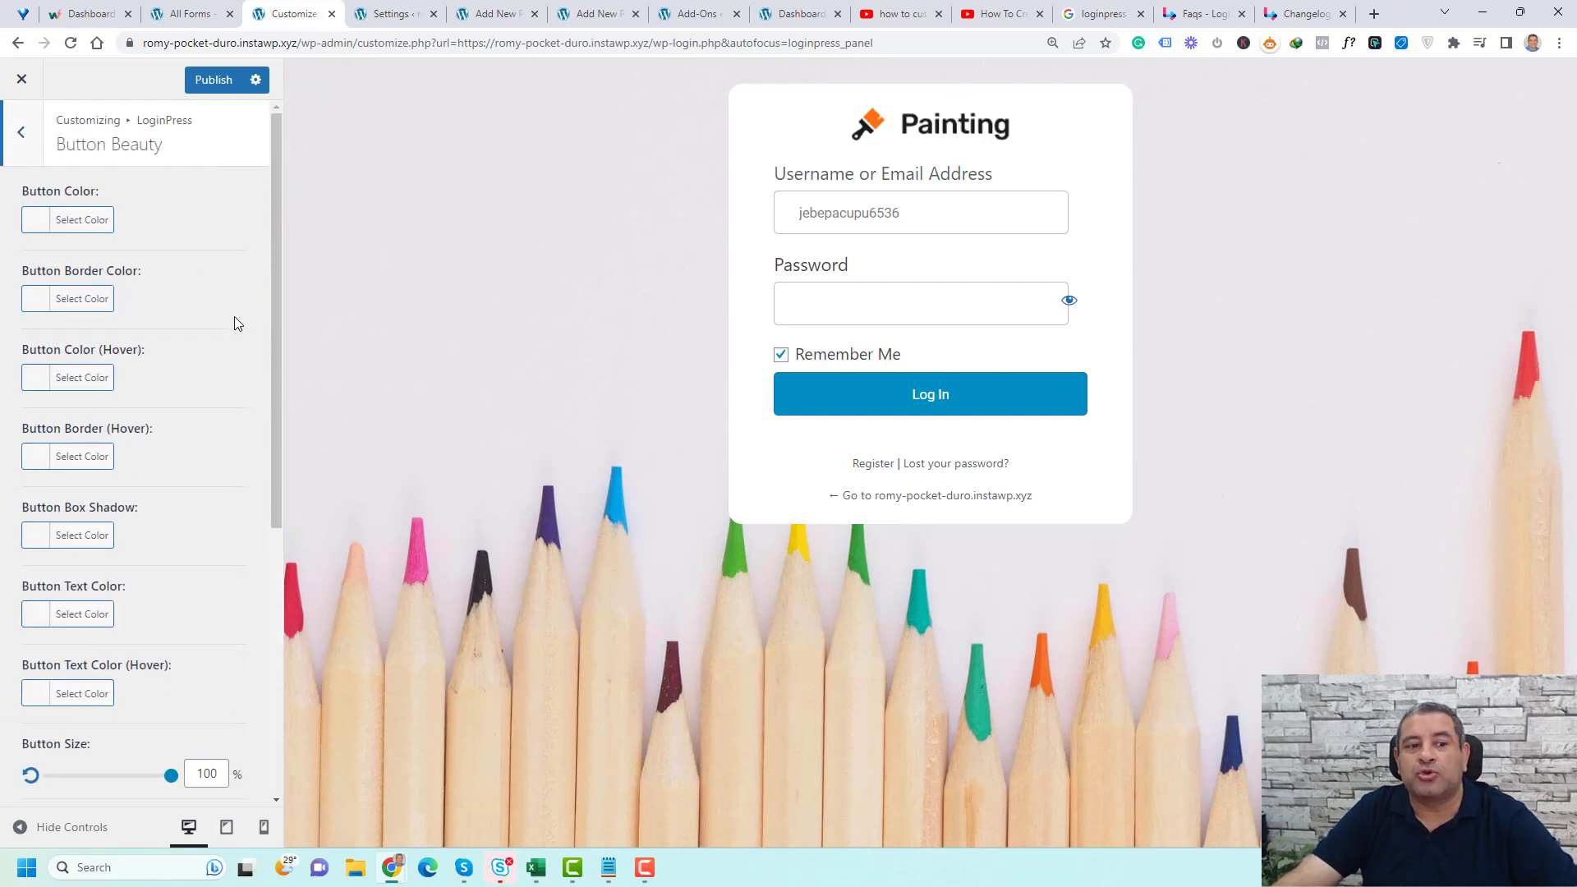
pyautogui.scroll(-2, 234, 317)
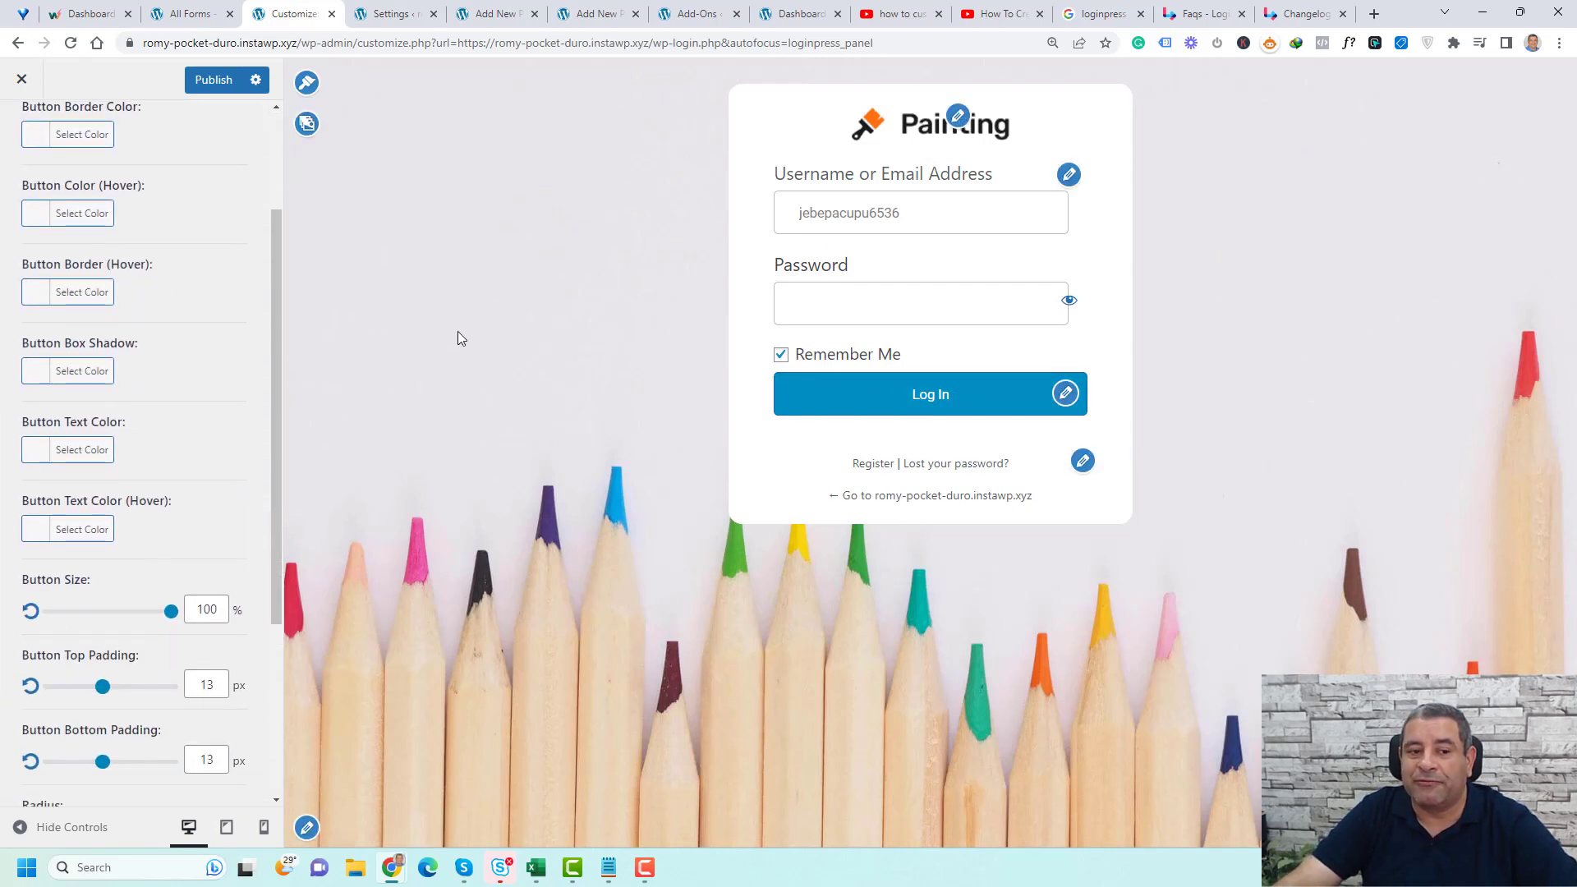
pyautogui.scroll(2, 239, 368)
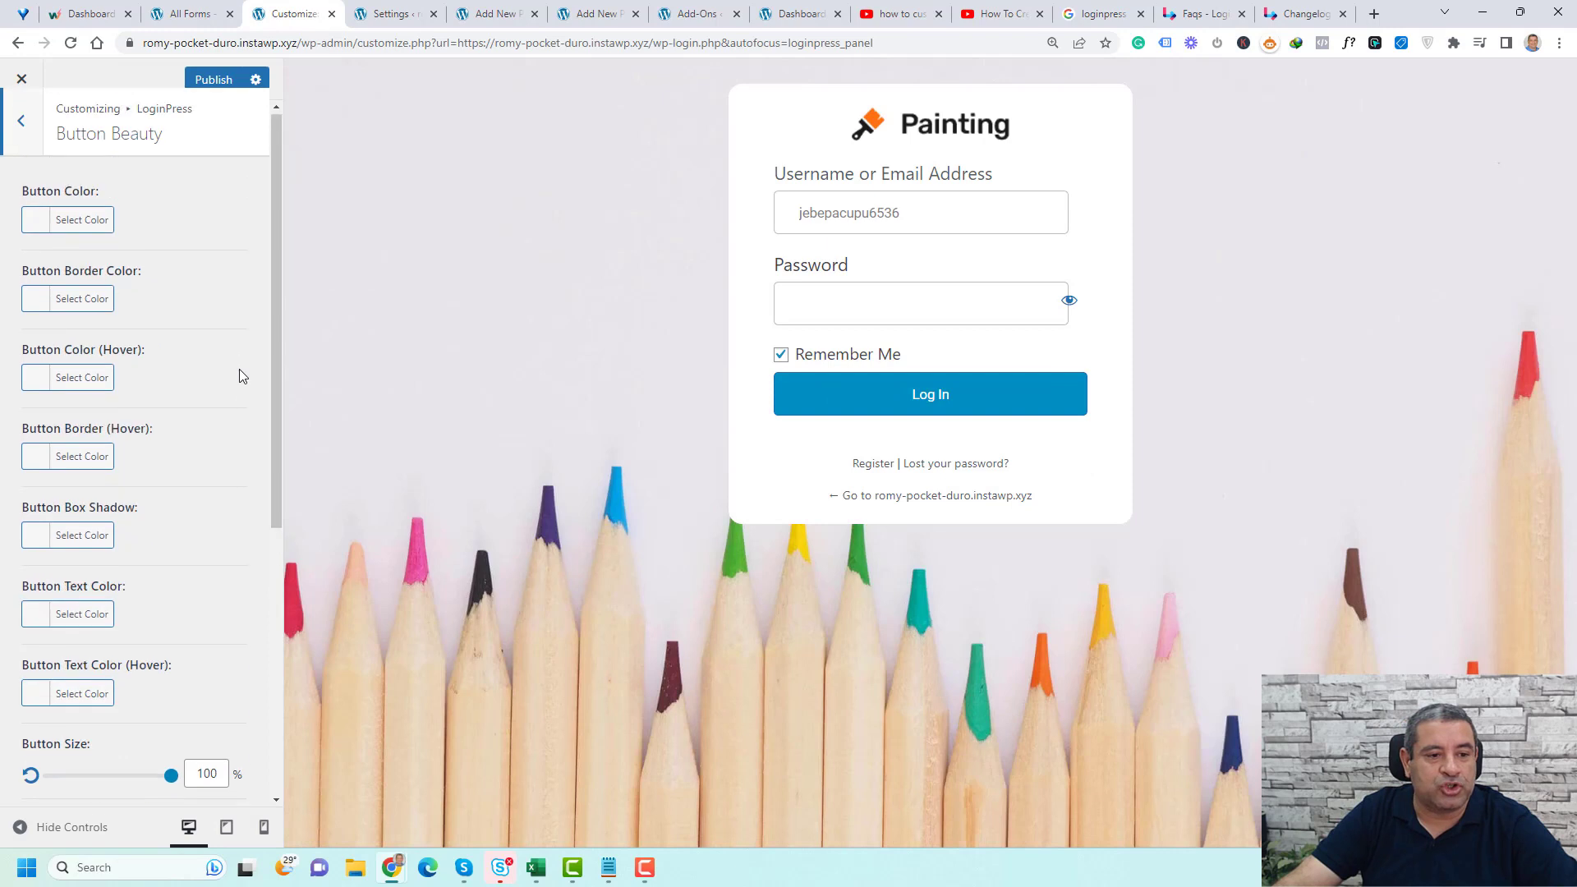
pyautogui.click(33, 230)
pyautogui.click(81, 432)
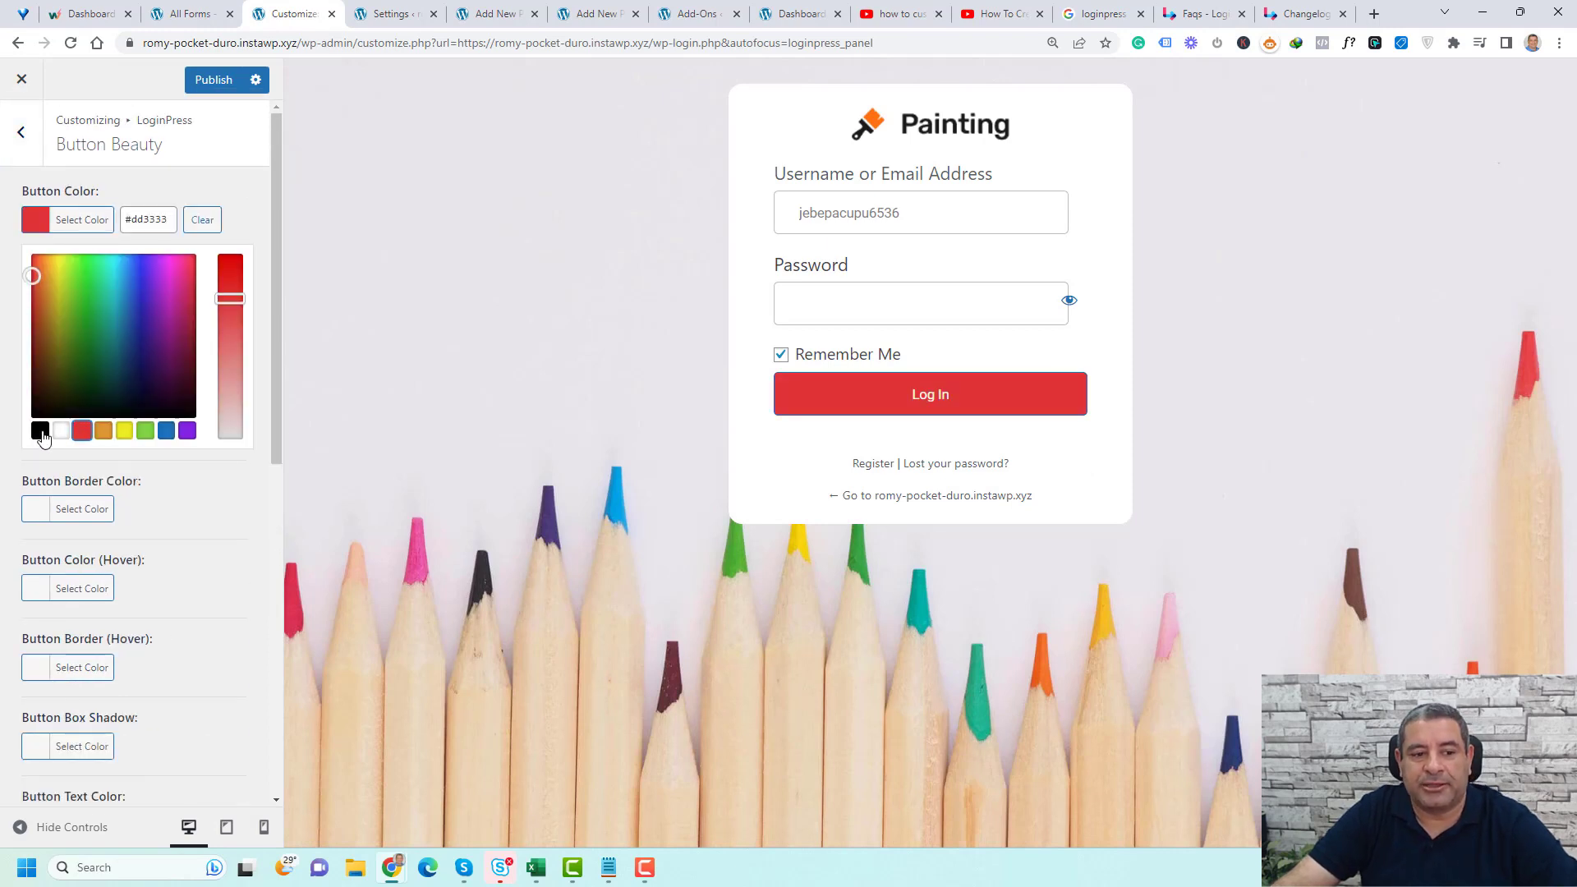
pyautogui.click(40, 431)
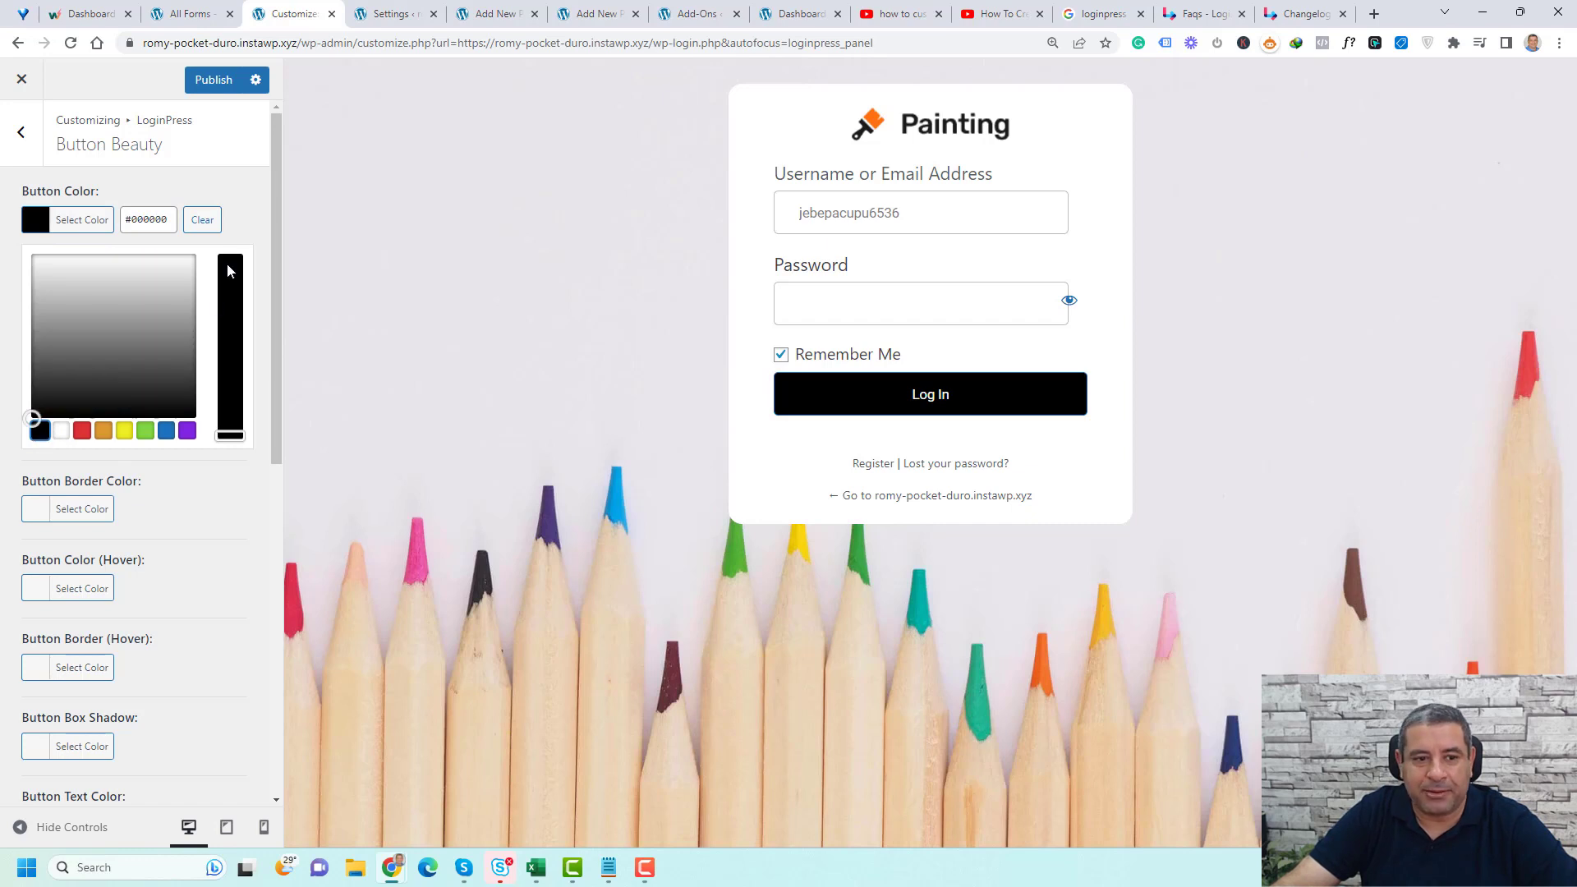
pyautogui.click(179, 519)
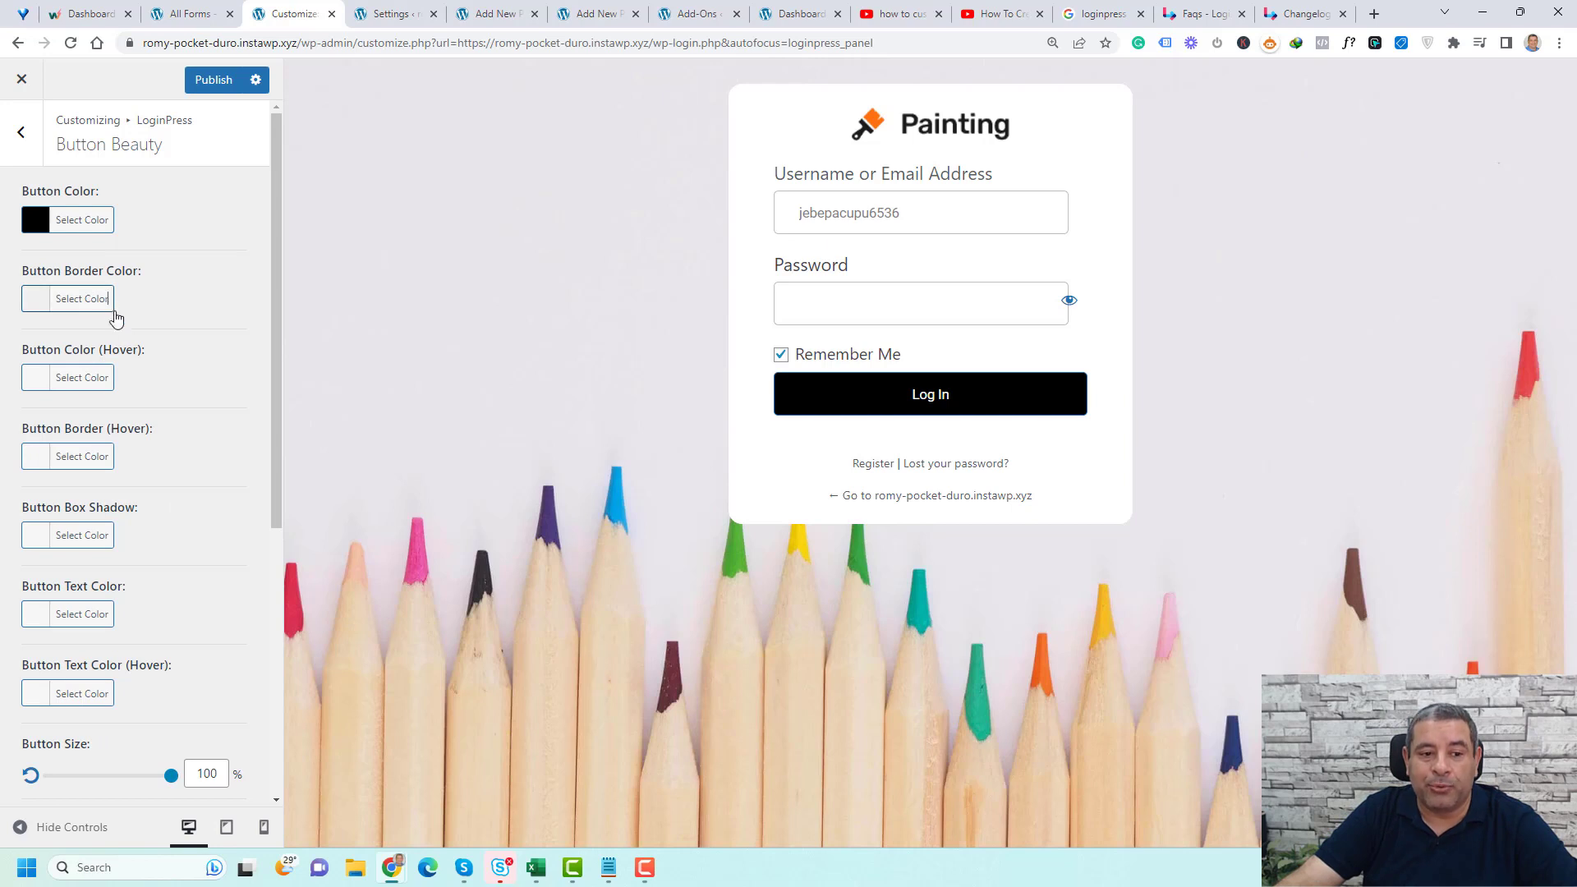
# - Set the login button's top padding to 12 px and view the remaining button options
pyautogui.scroll(-1, 169, 361)
pyautogui.scroll(-1, 180, 400)
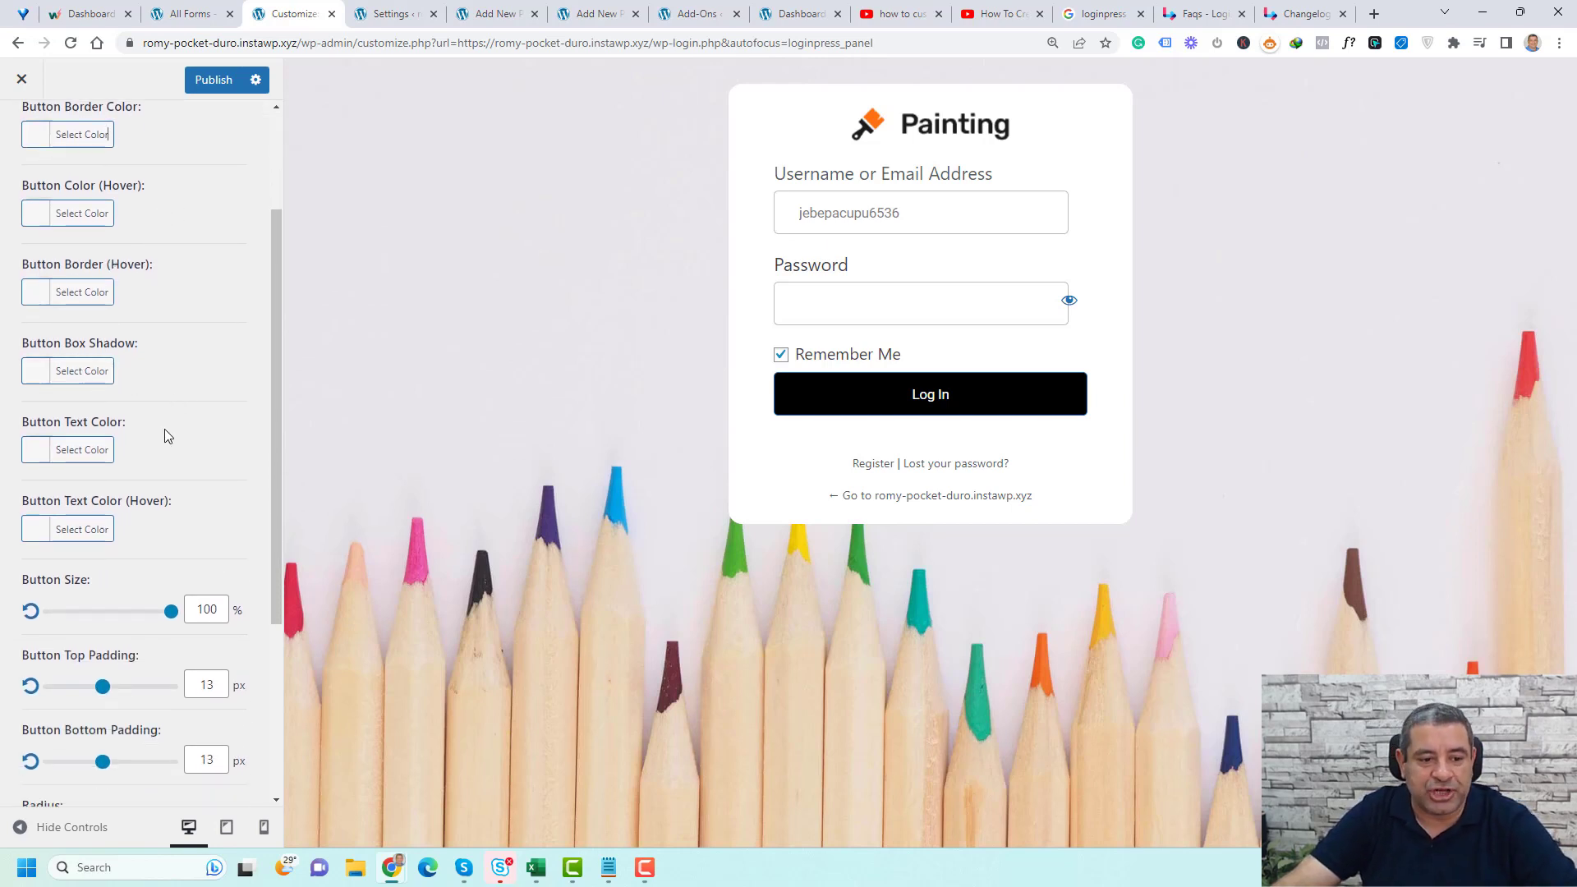
pyautogui.scroll(-2, 166, 427)
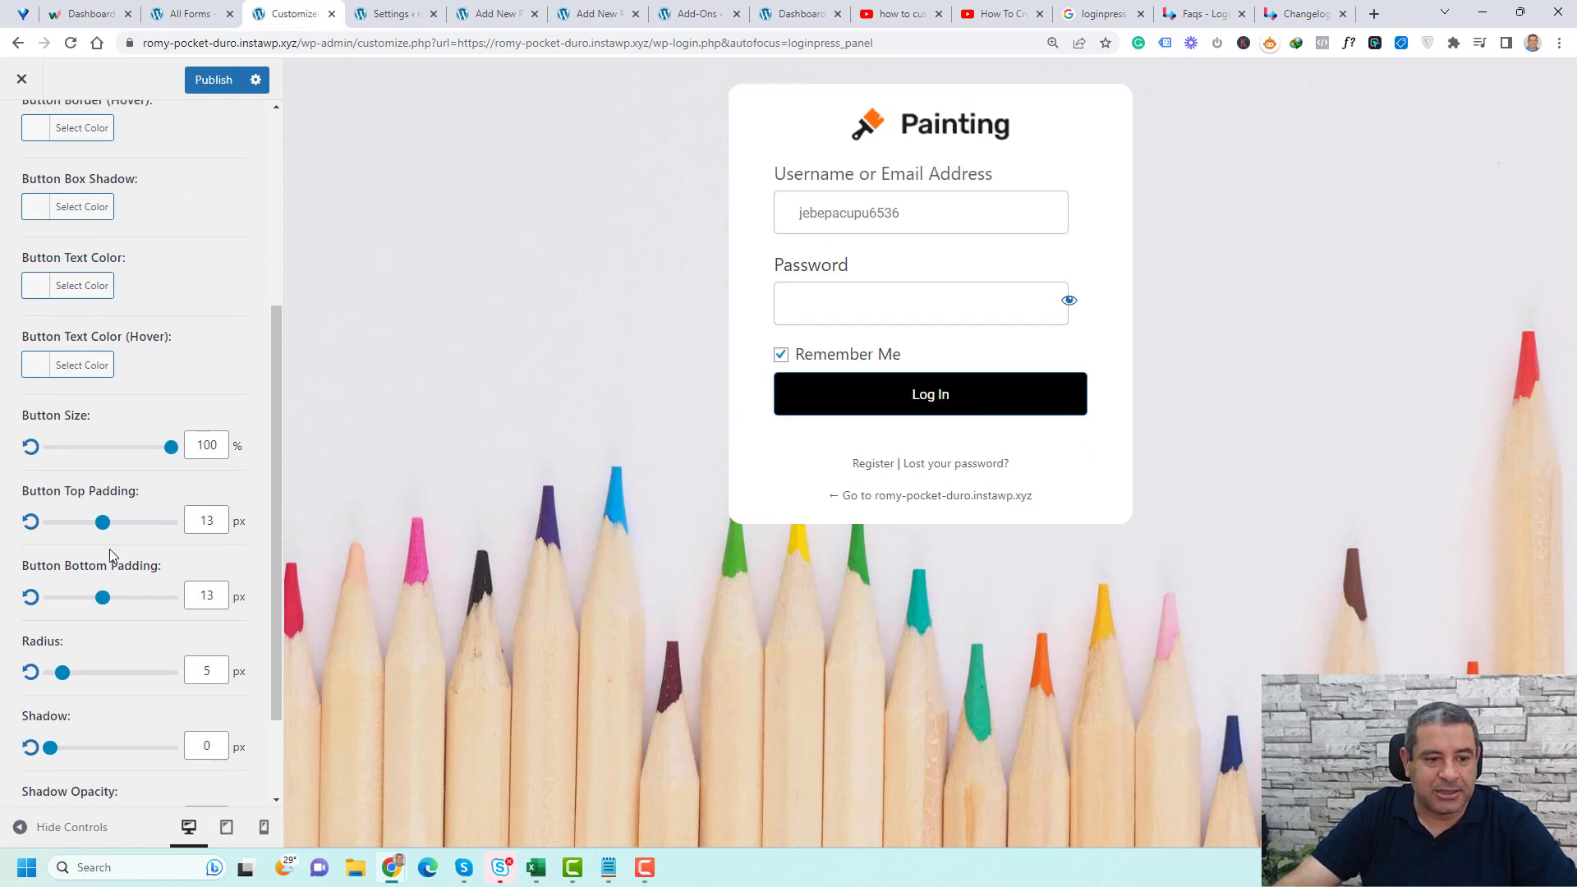
pyautogui.moveTo(102, 523); pyautogui.dragTo(99, 532)
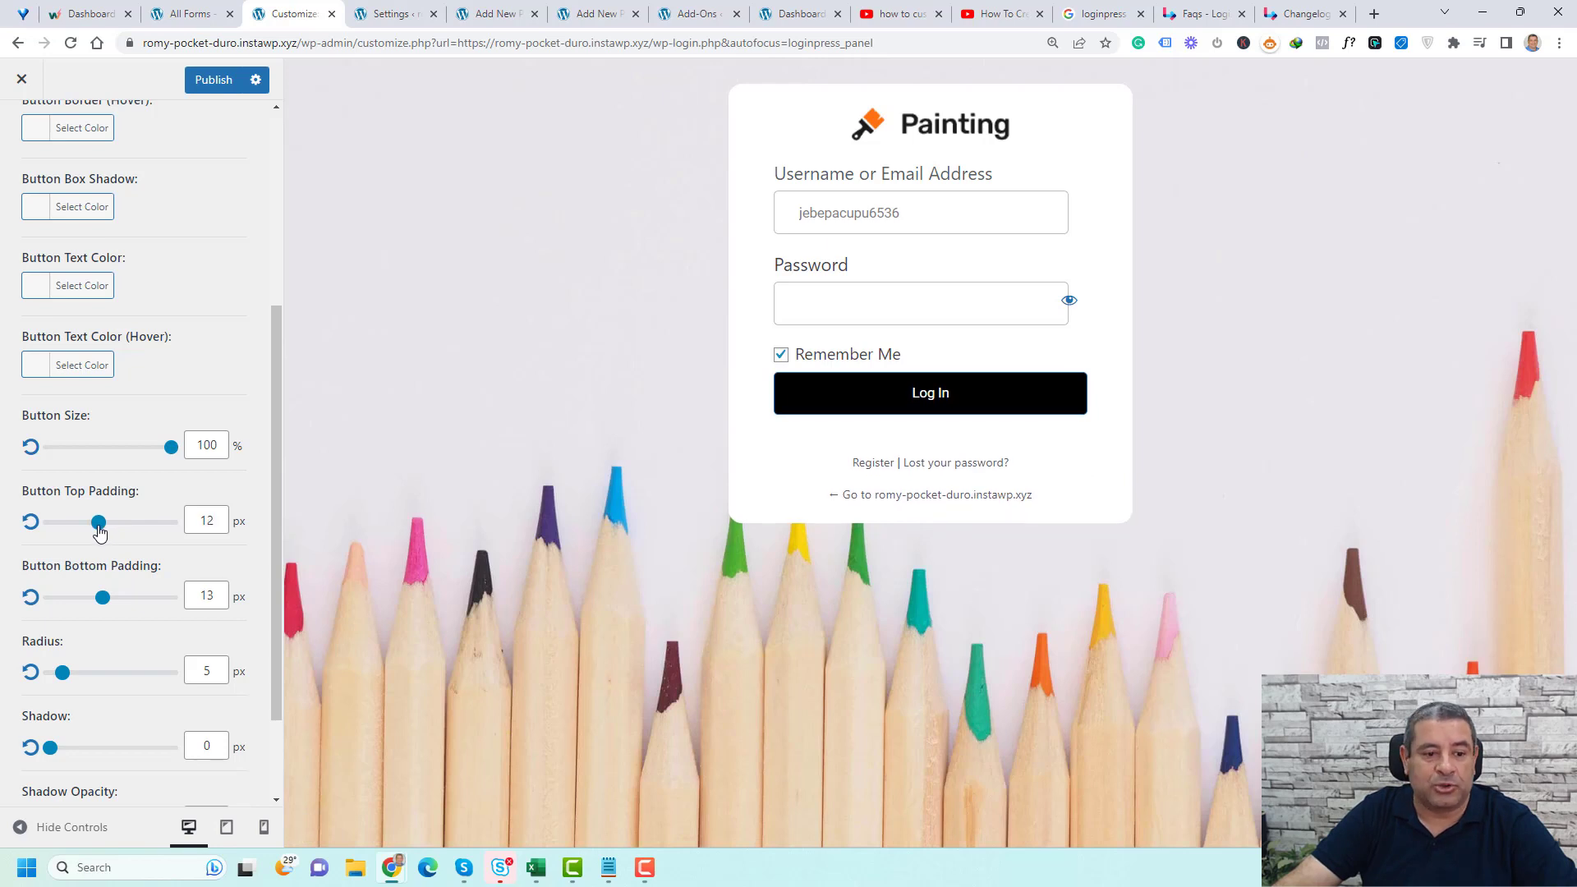
pyautogui.scroll(-2, 133, 579)
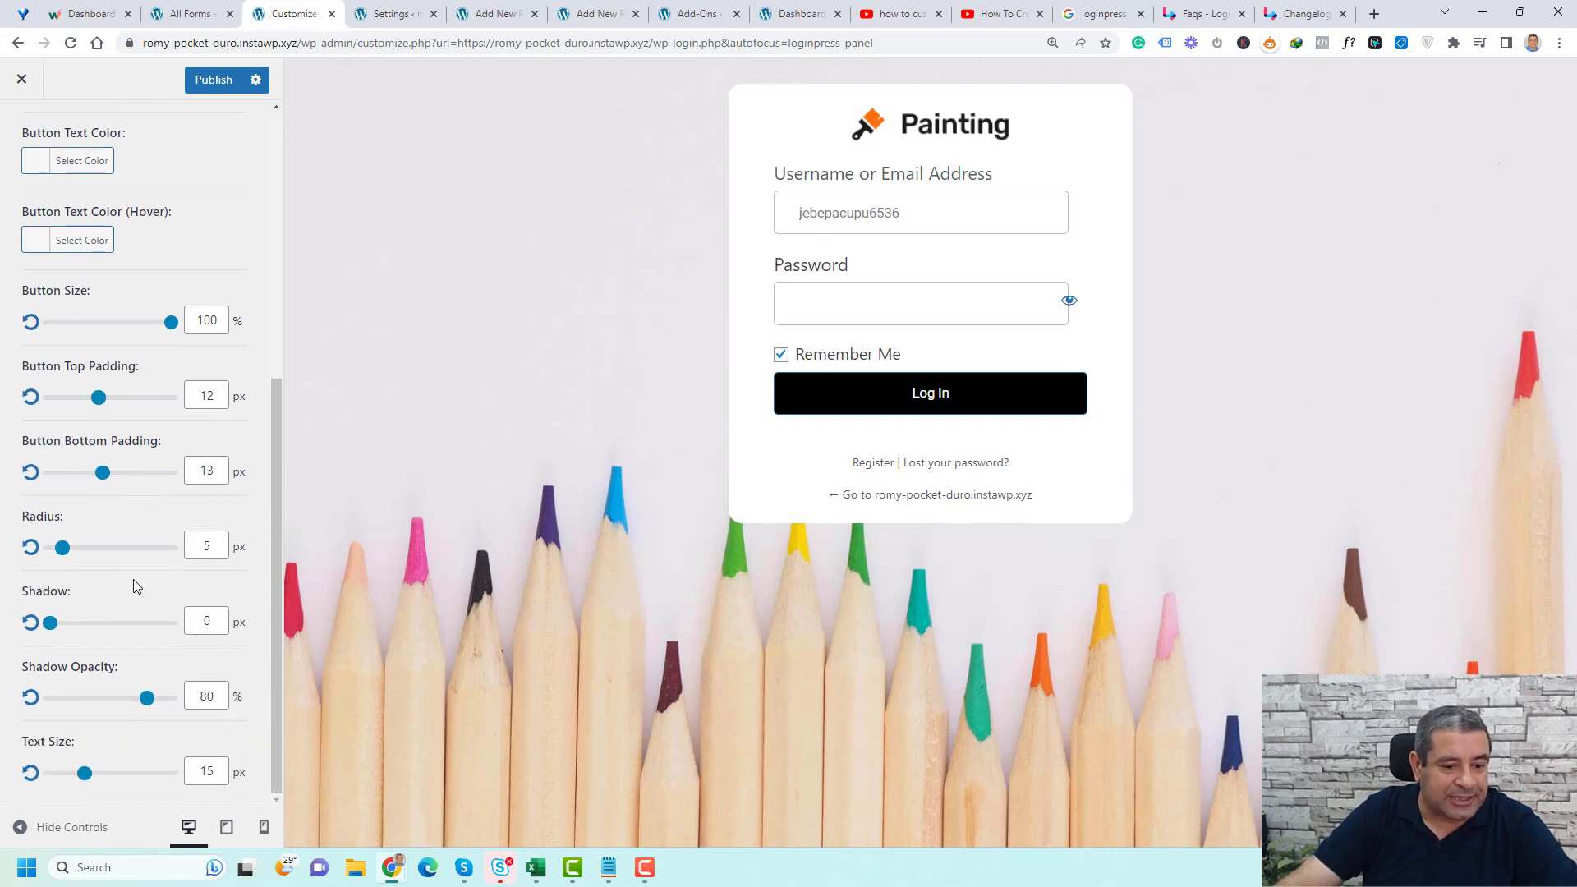
# - Set the login button's text size to 20 px and review the customizable error messages
pyautogui.moveTo(86, 774); pyautogui.dragTo(107, 774)
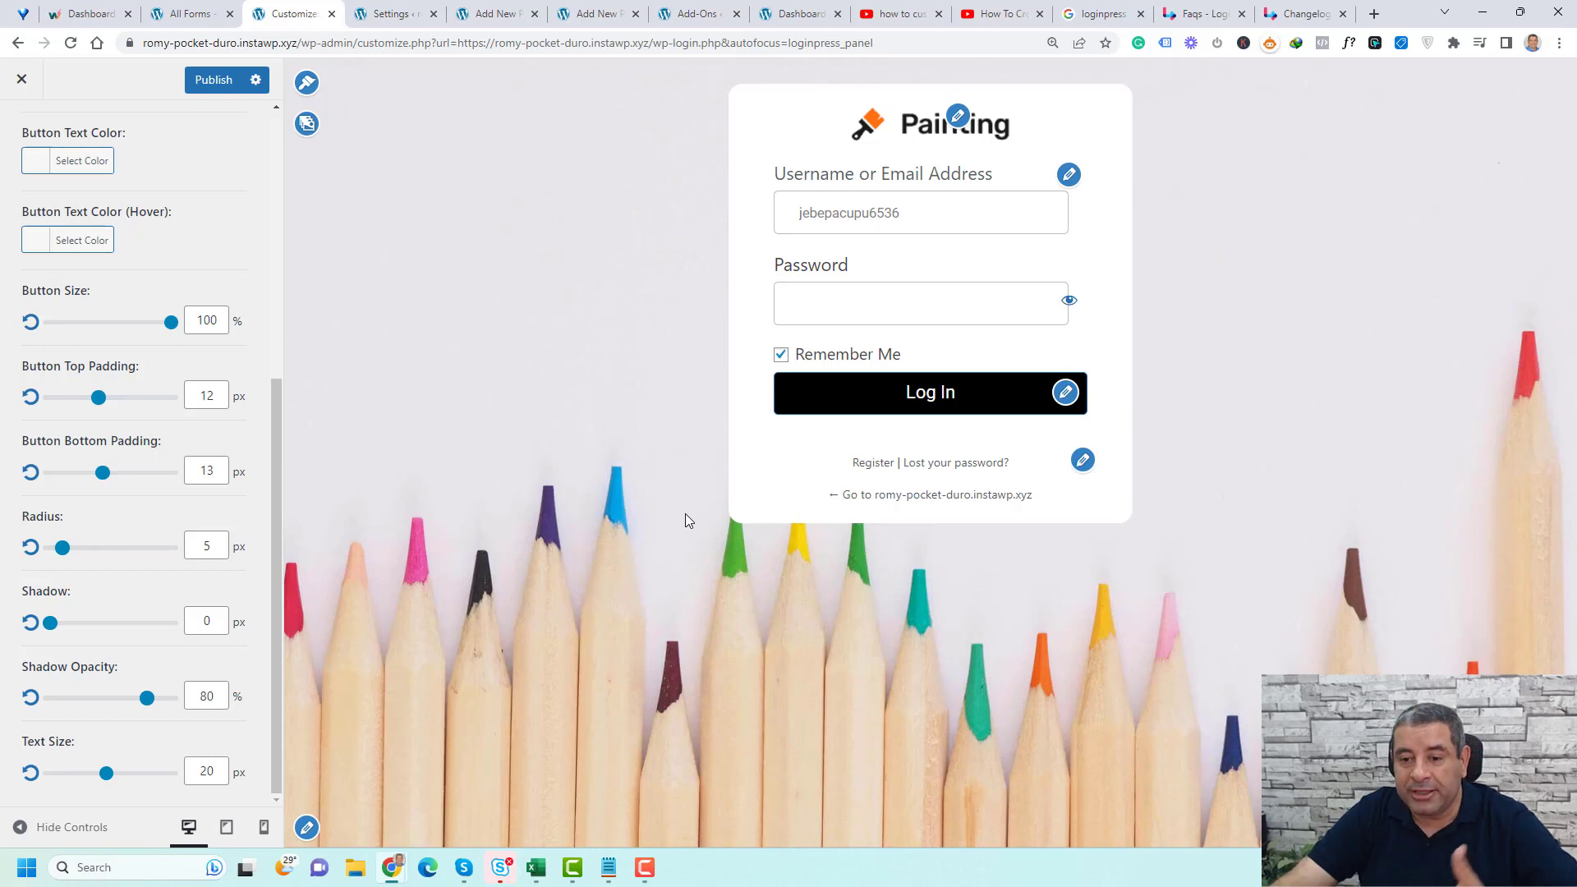
pyautogui.scroll(5, 200, 249)
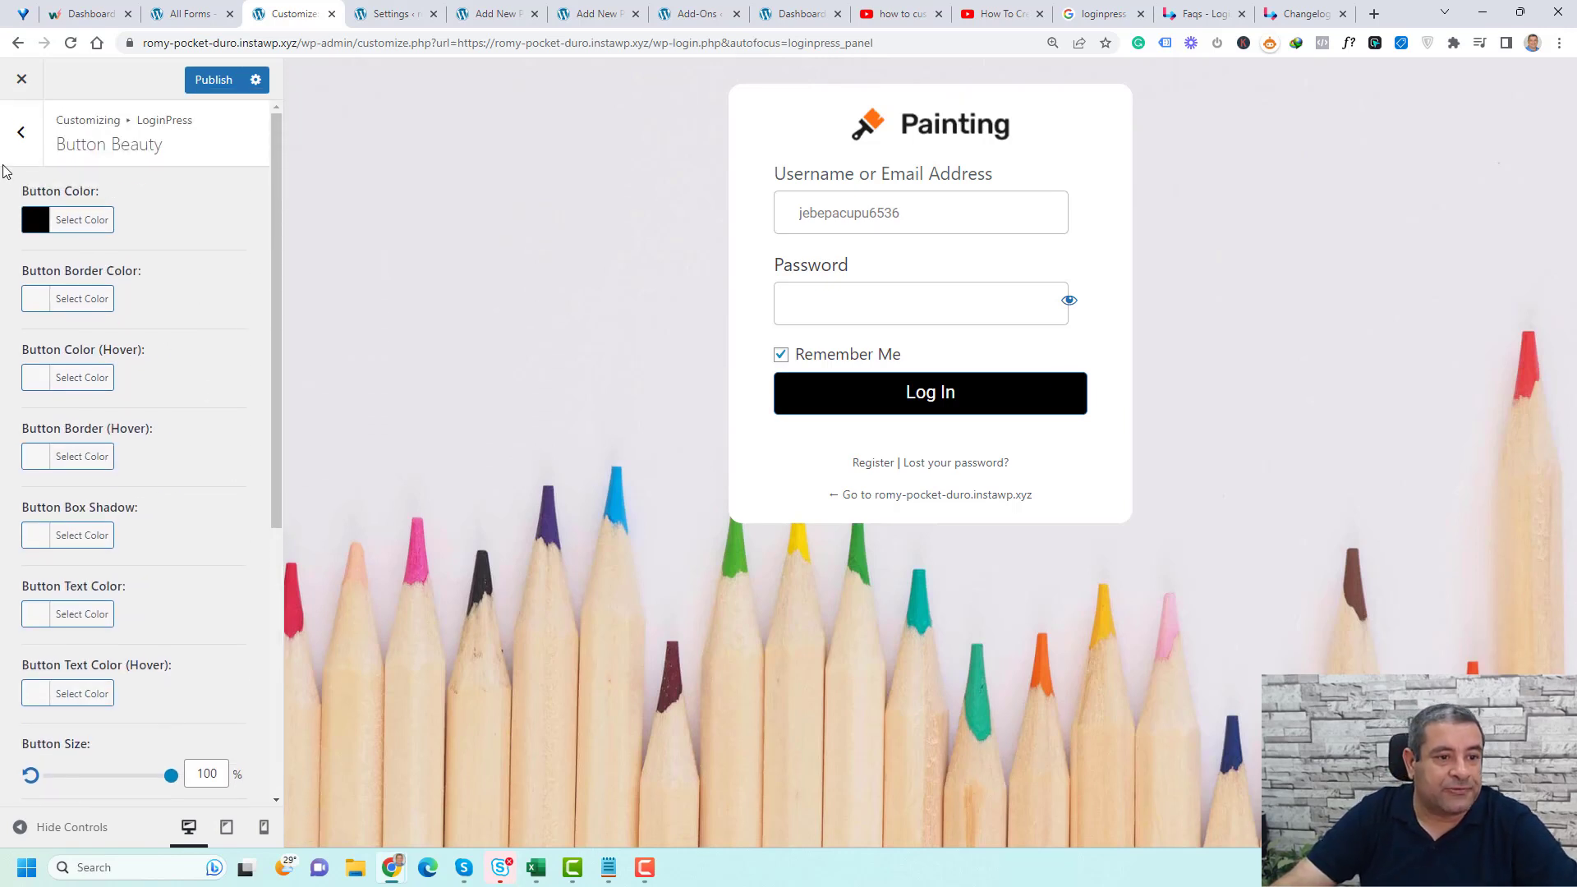
pyautogui.click(21, 130)
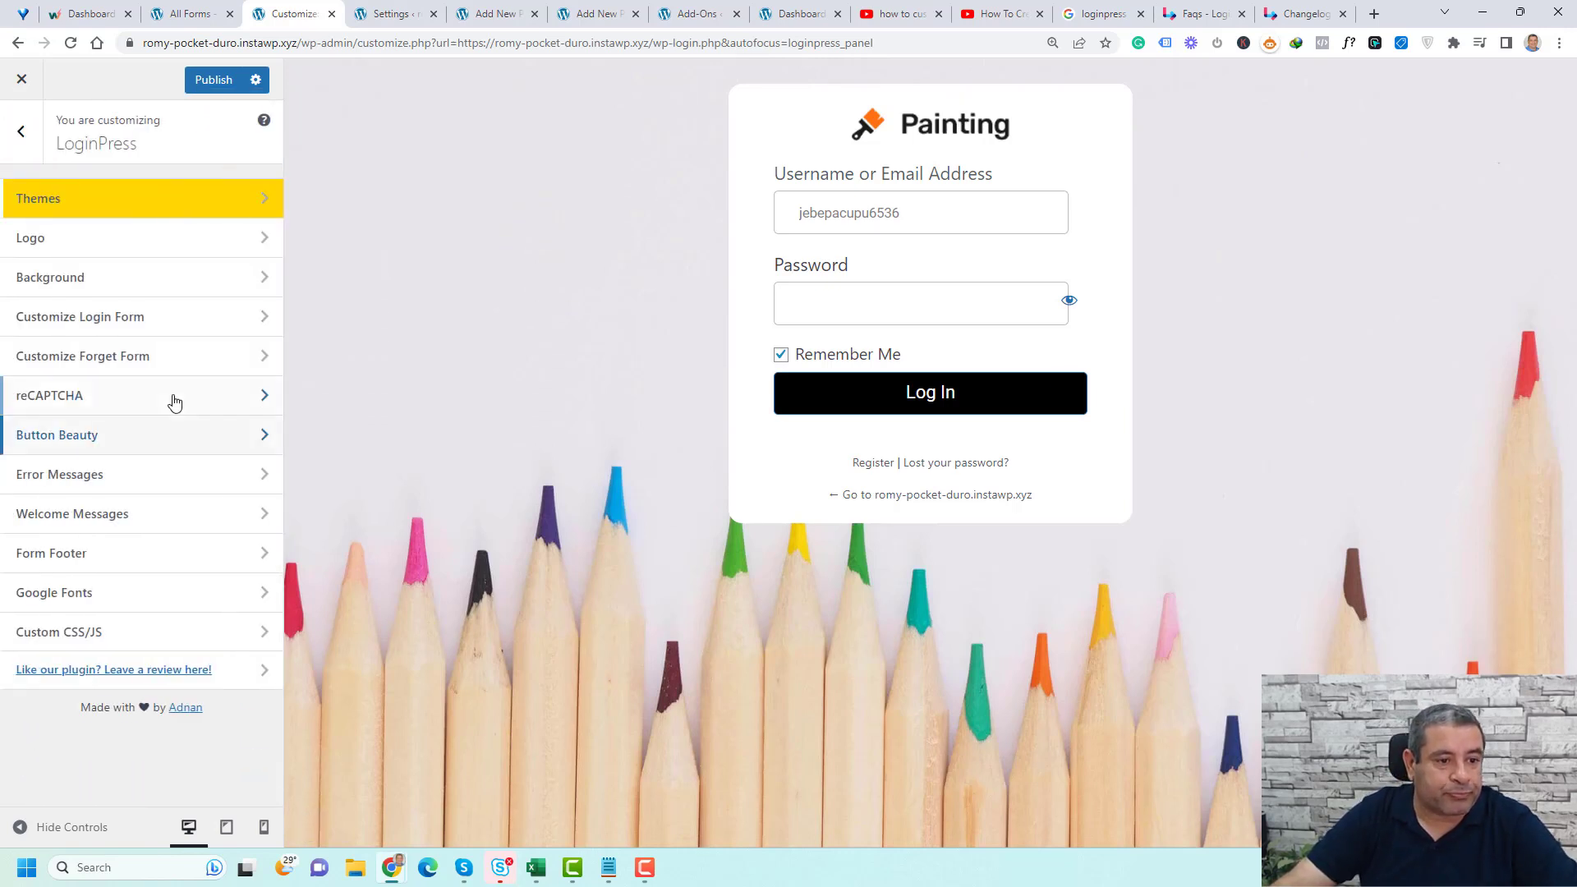
pyautogui.click(136, 484)
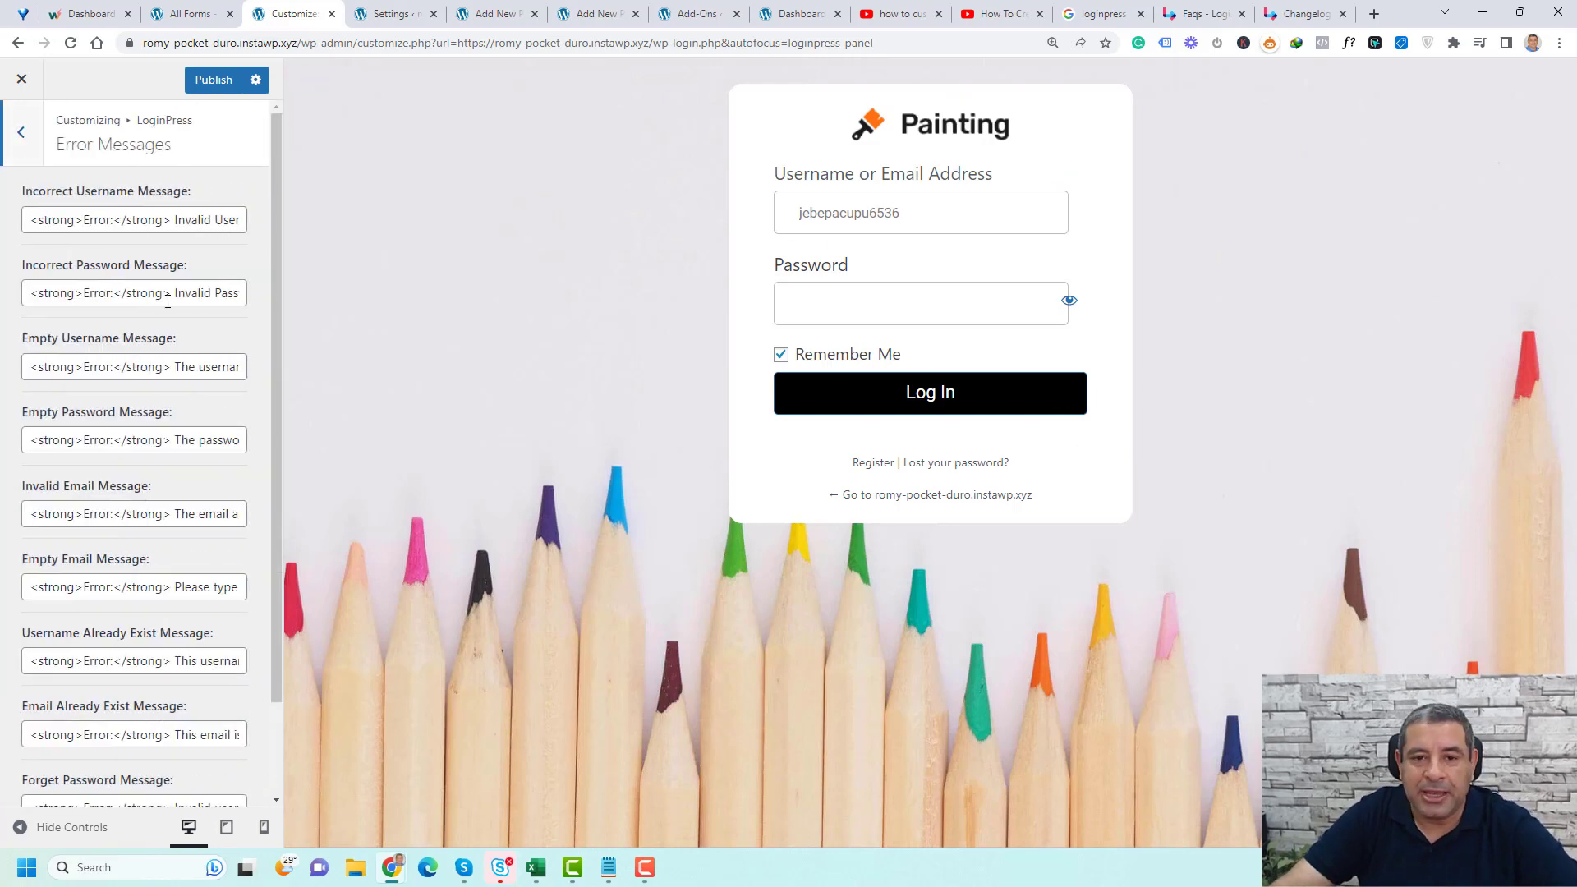
pyautogui.click(23, 142)
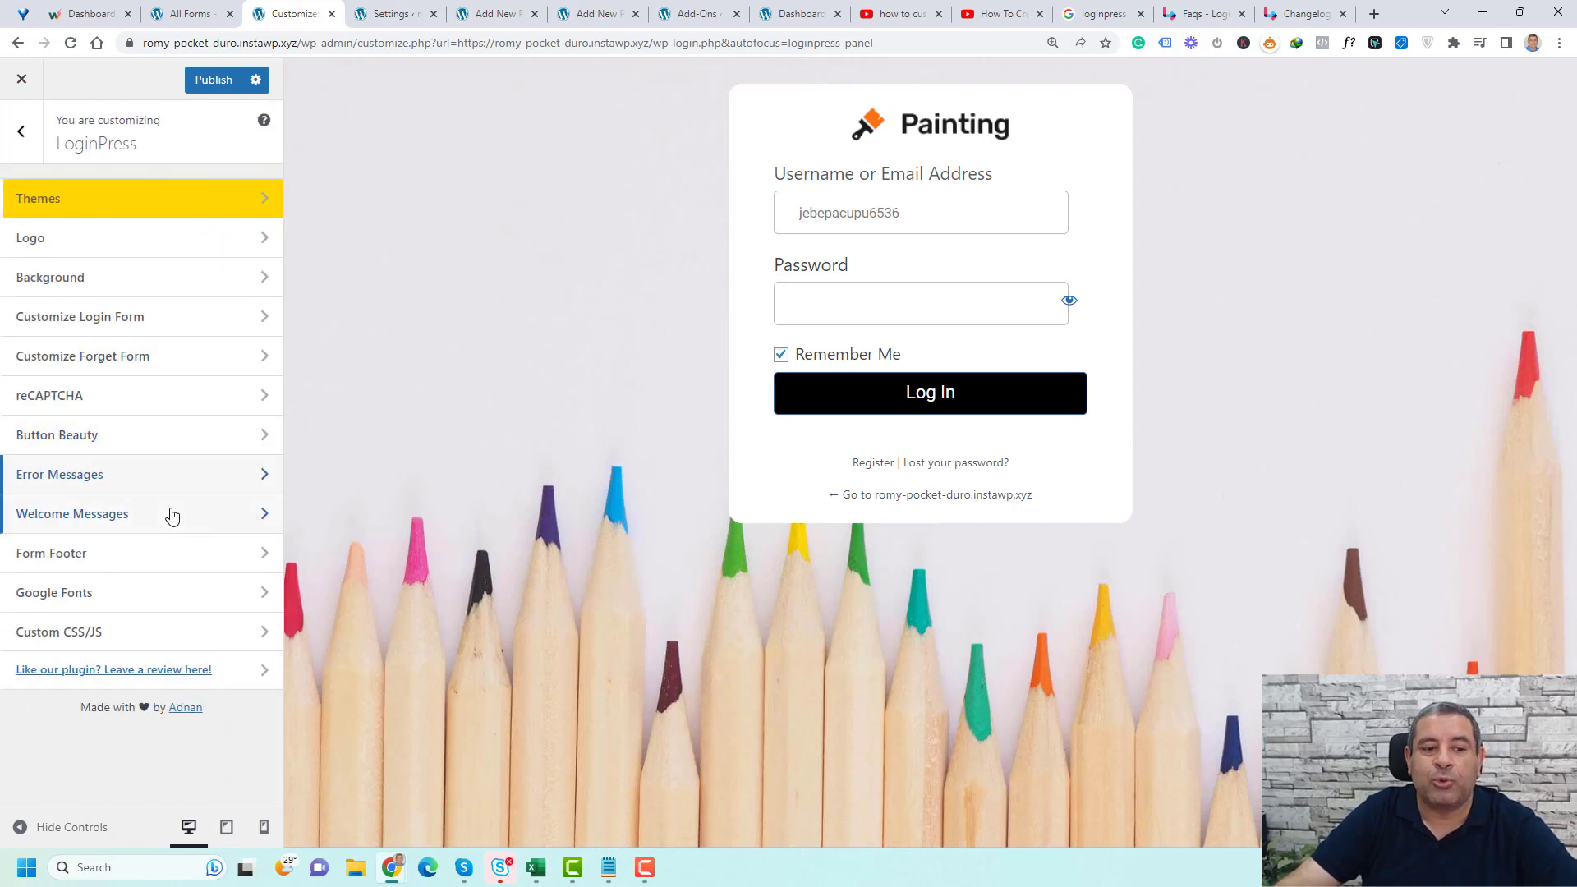
# - Change the form footer's lost password text to "Did you forget your password?"
pyautogui.click(152, 564)
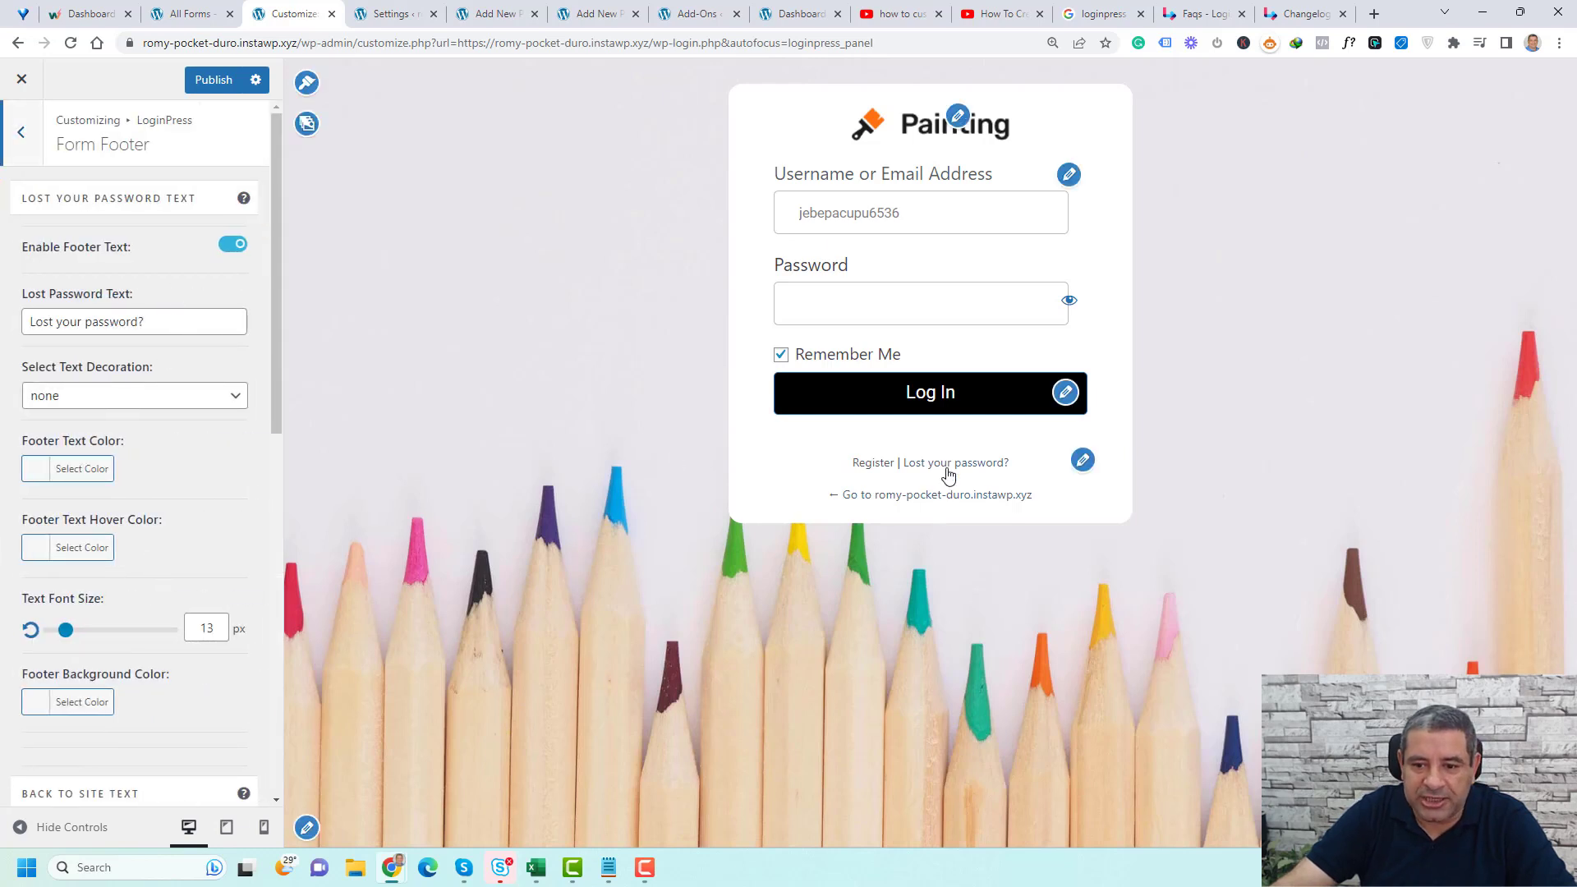
pyautogui.click(216, 319)
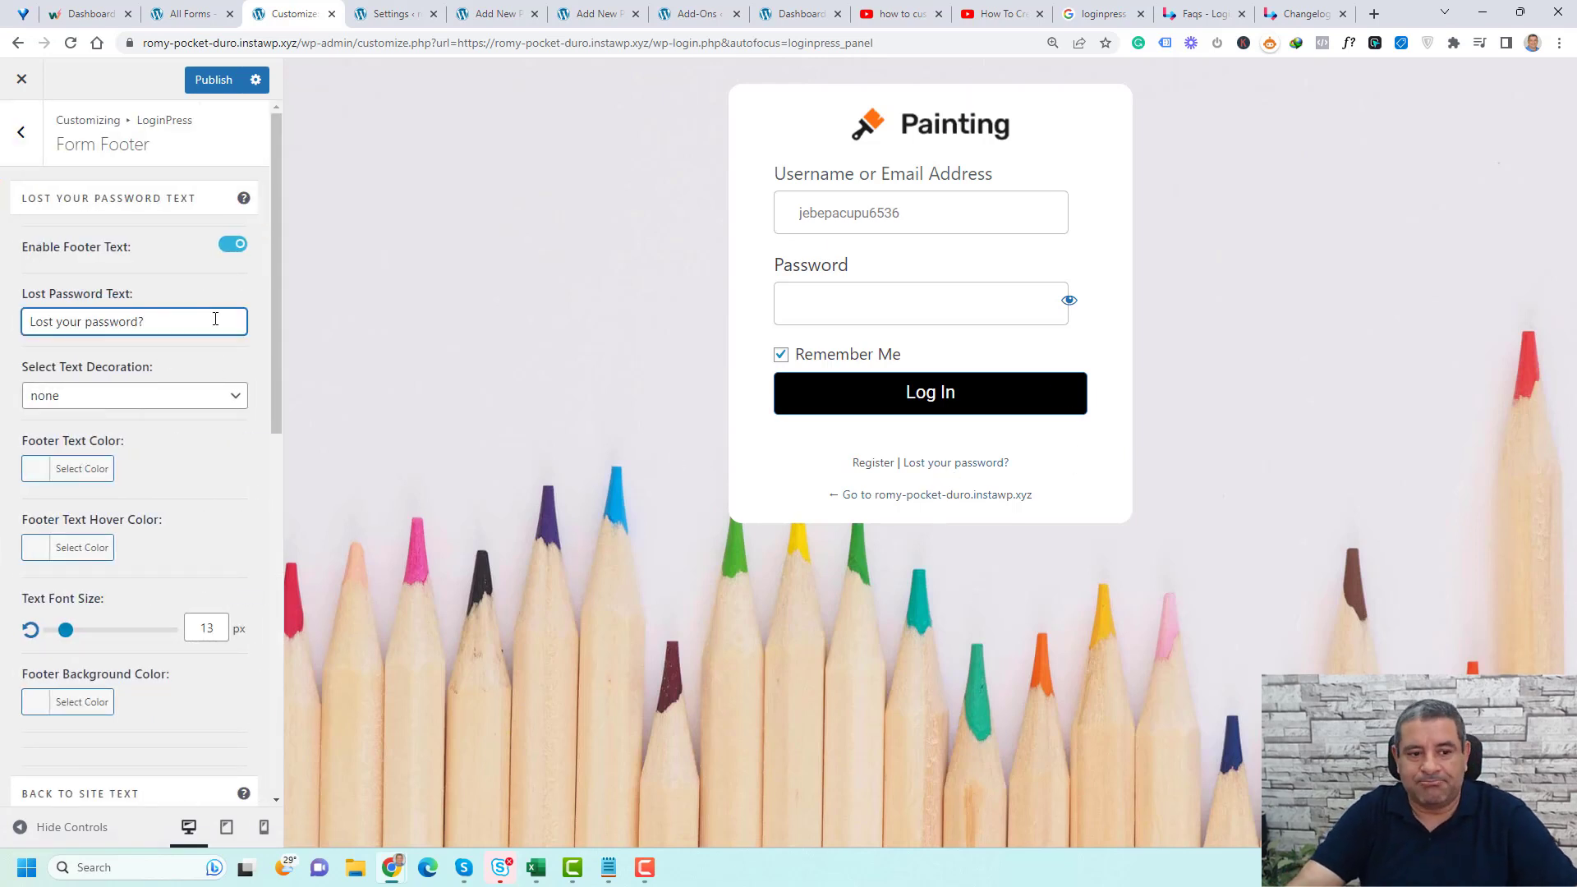
pyautogui.hotkey('ctrl', 'shift', 'Left')
pyautogui.hotkey('ctrl', 'shift', 'Left')
pyautogui.hotkey('ctrl', 'shift', 'Left')
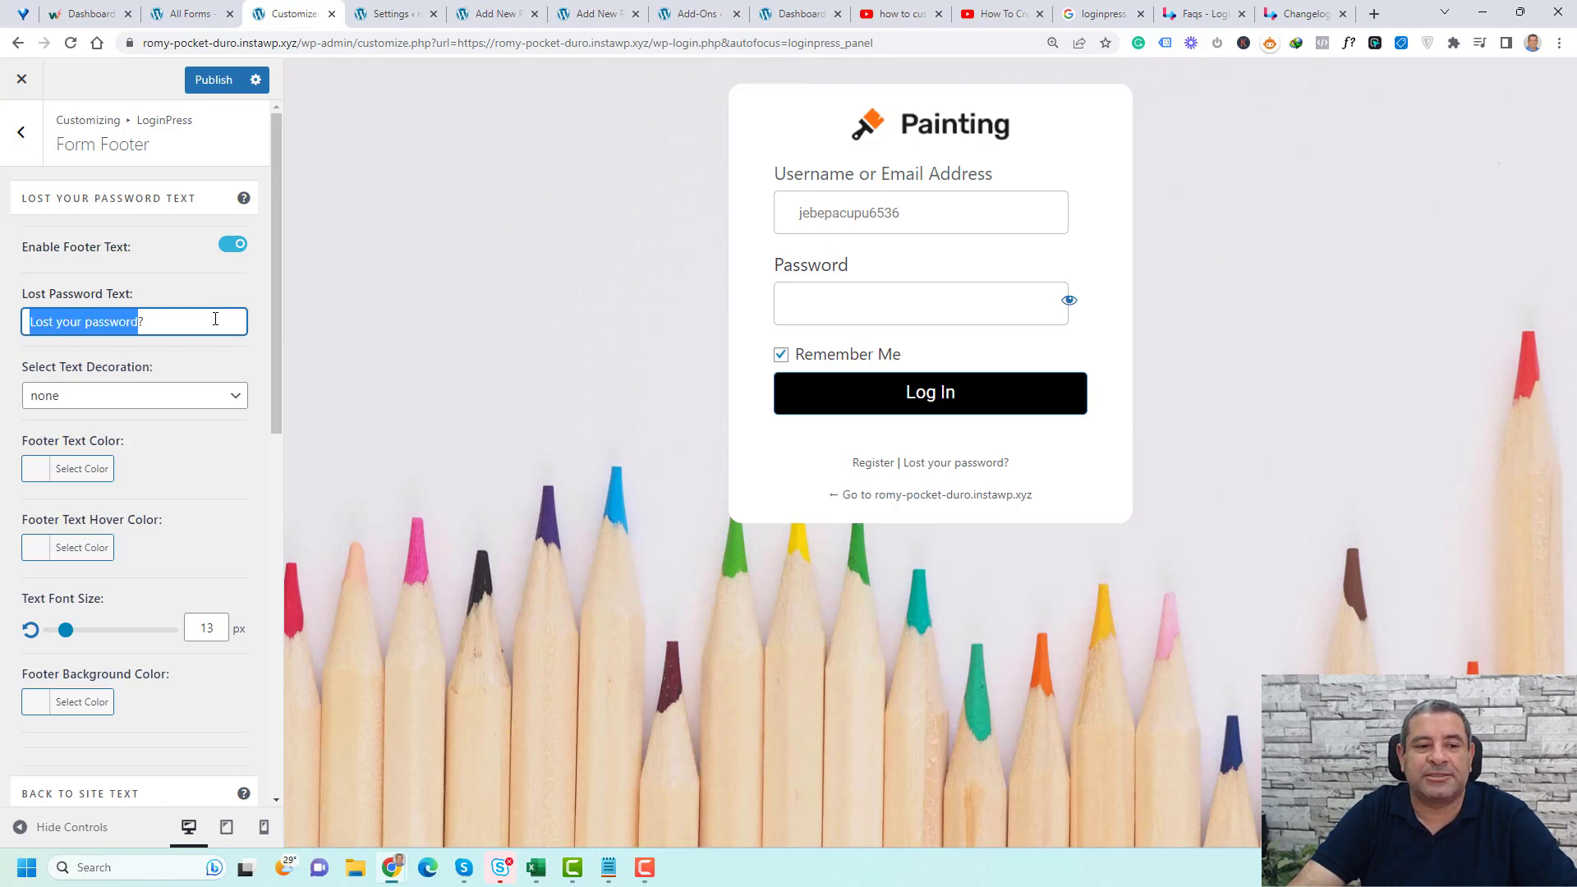
pyautogui.write('Di')
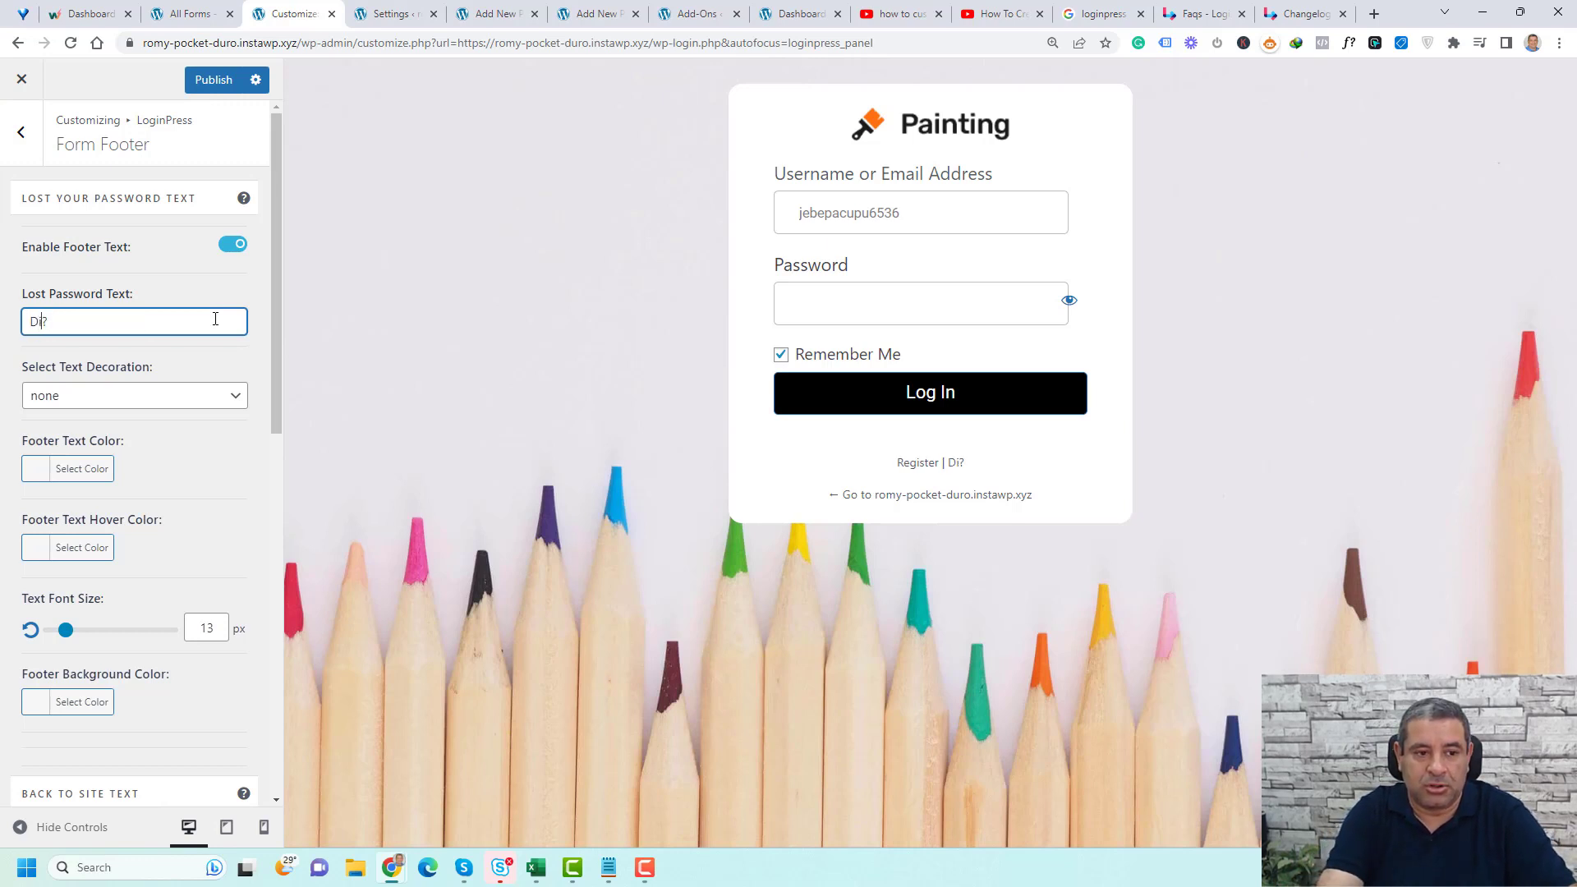
pyautogui.write('d you ')
pyautogui.write('forget your pass')
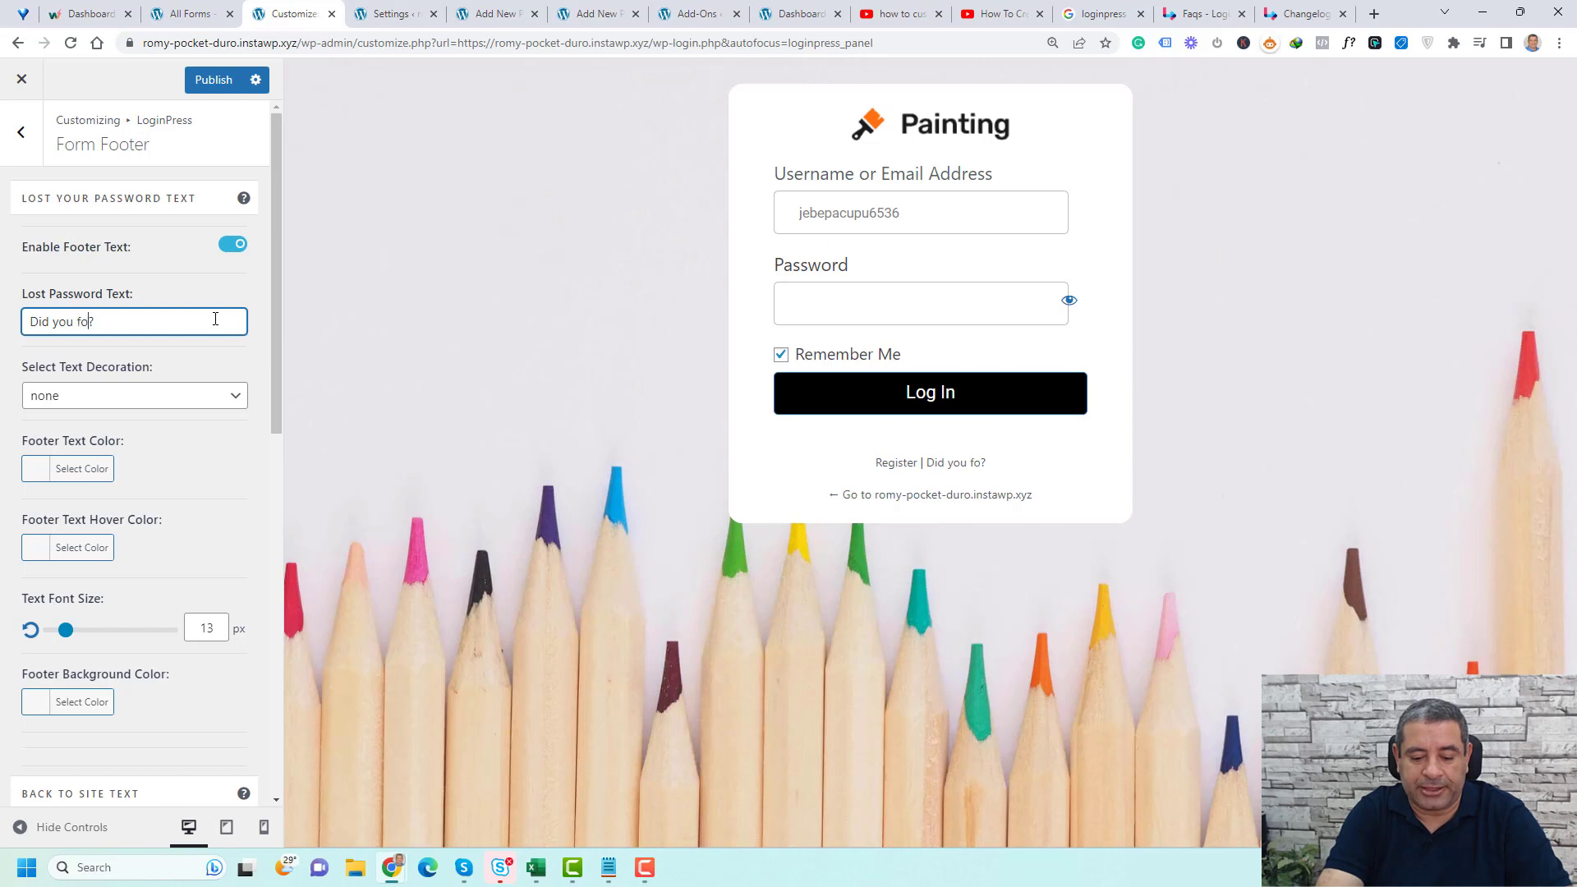
pyautogui.write('word')
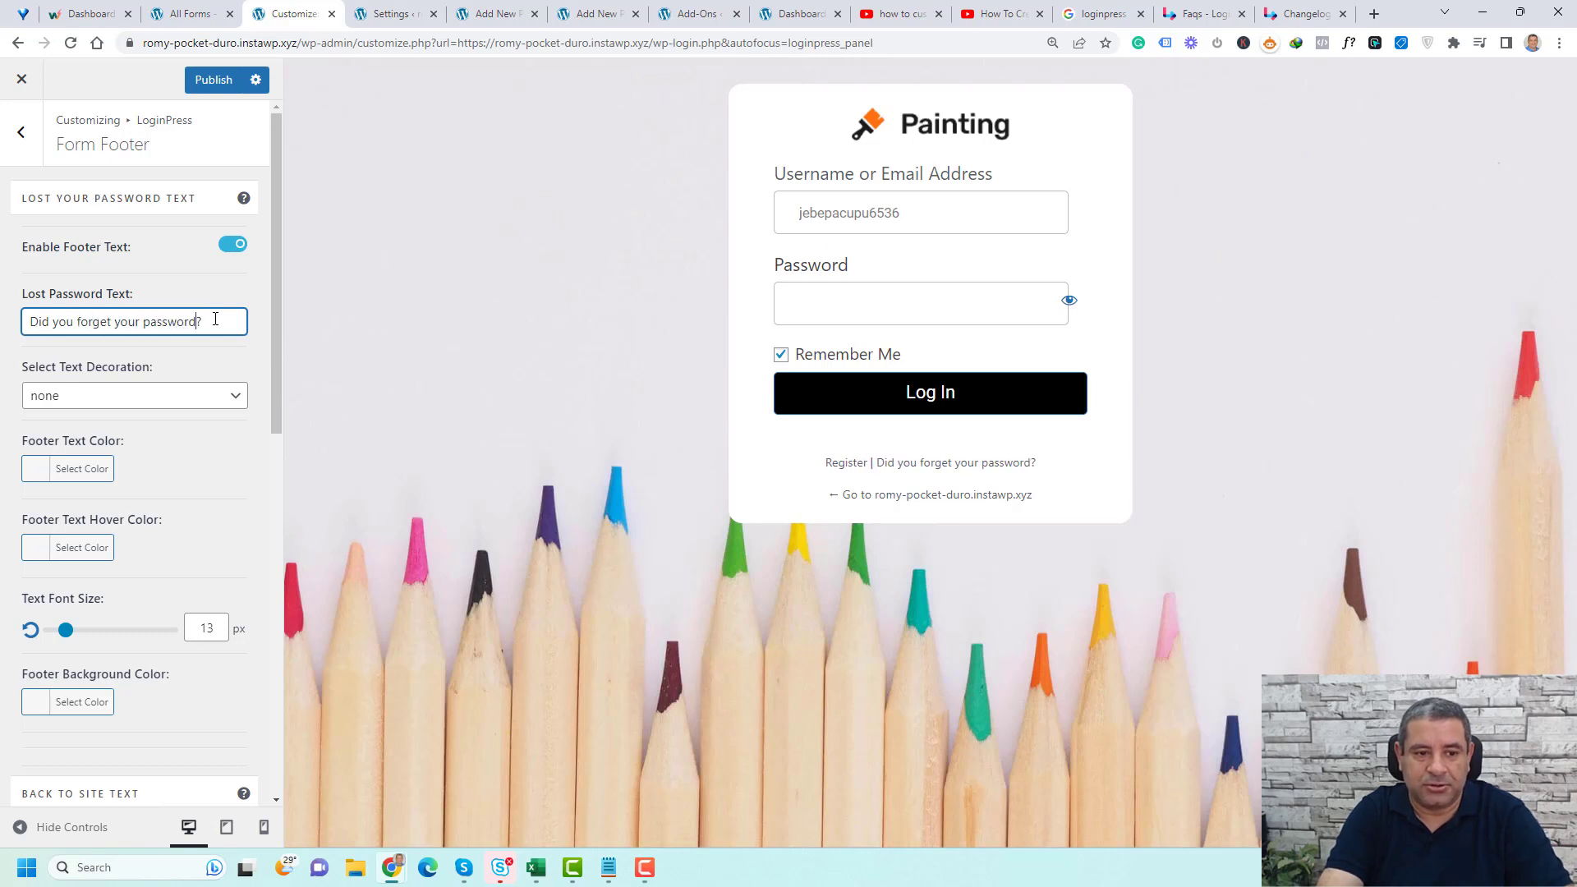
# - Set the footer text font size to 17 px and look over the remaining form footer options
pyautogui.scroll(-2, 215, 447)
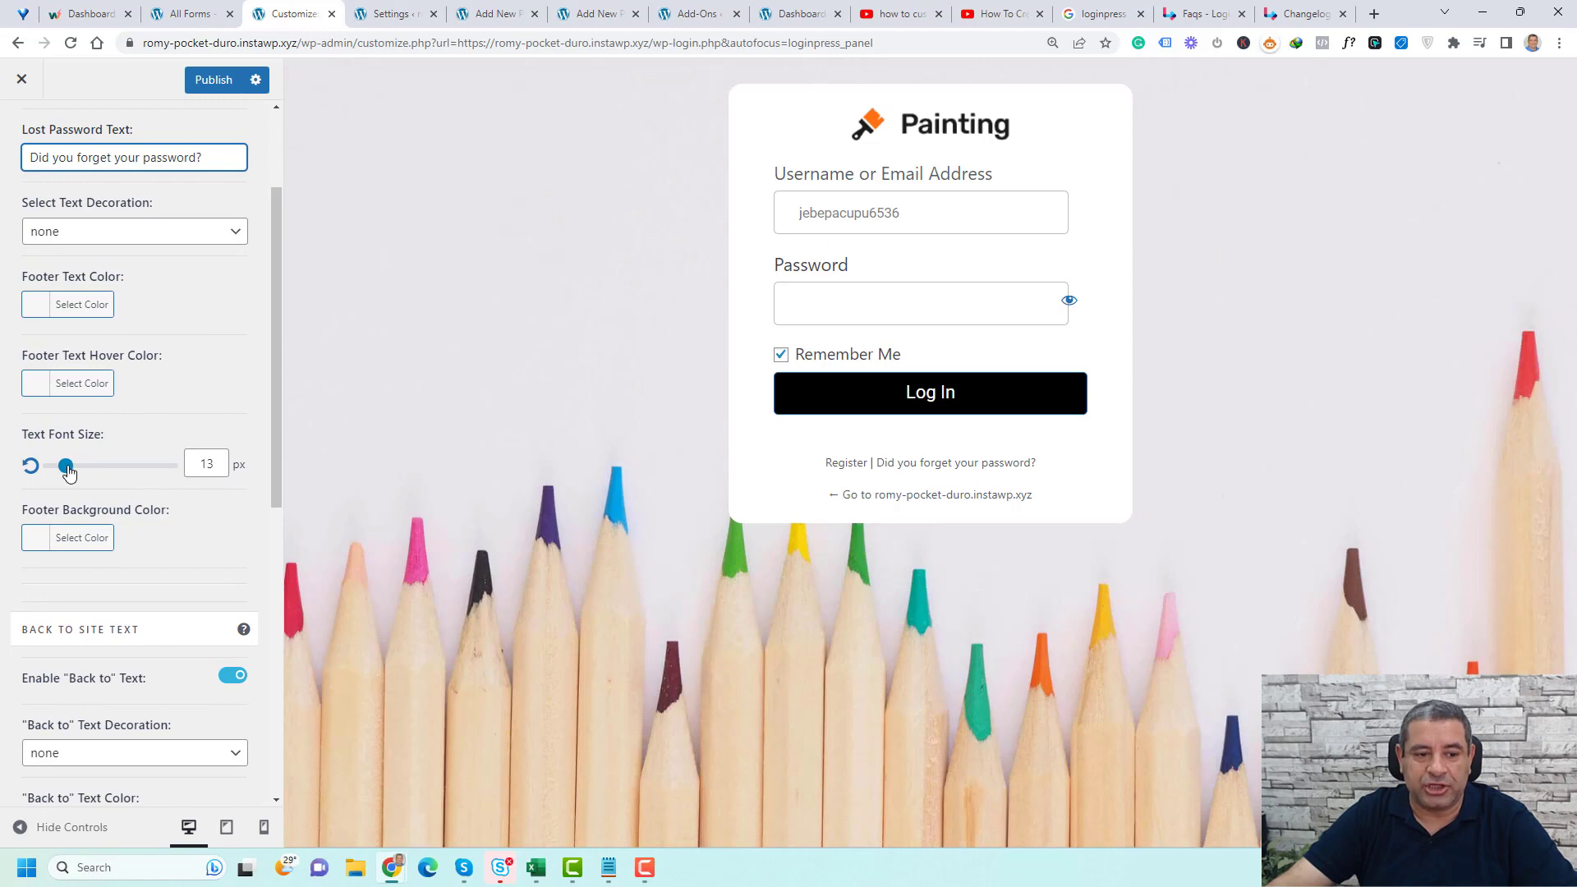
pyautogui.click(67, 466)
pyautogui.moveTo(67, 468); pyautogui.dragTo(71, 468)
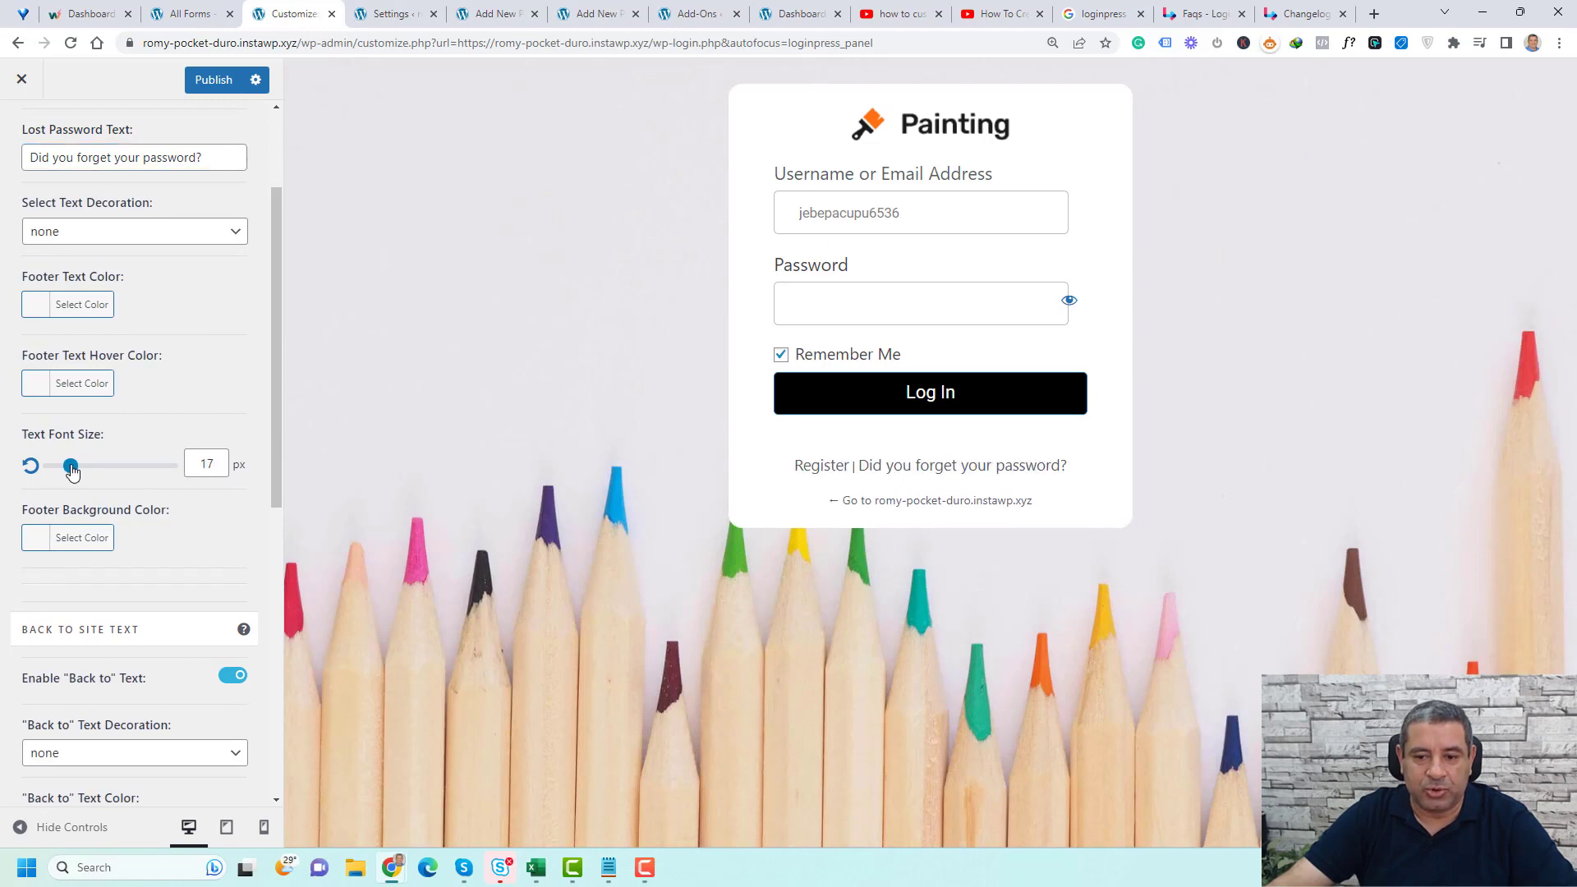
pyautogui.scroll(-7, 169, 529)
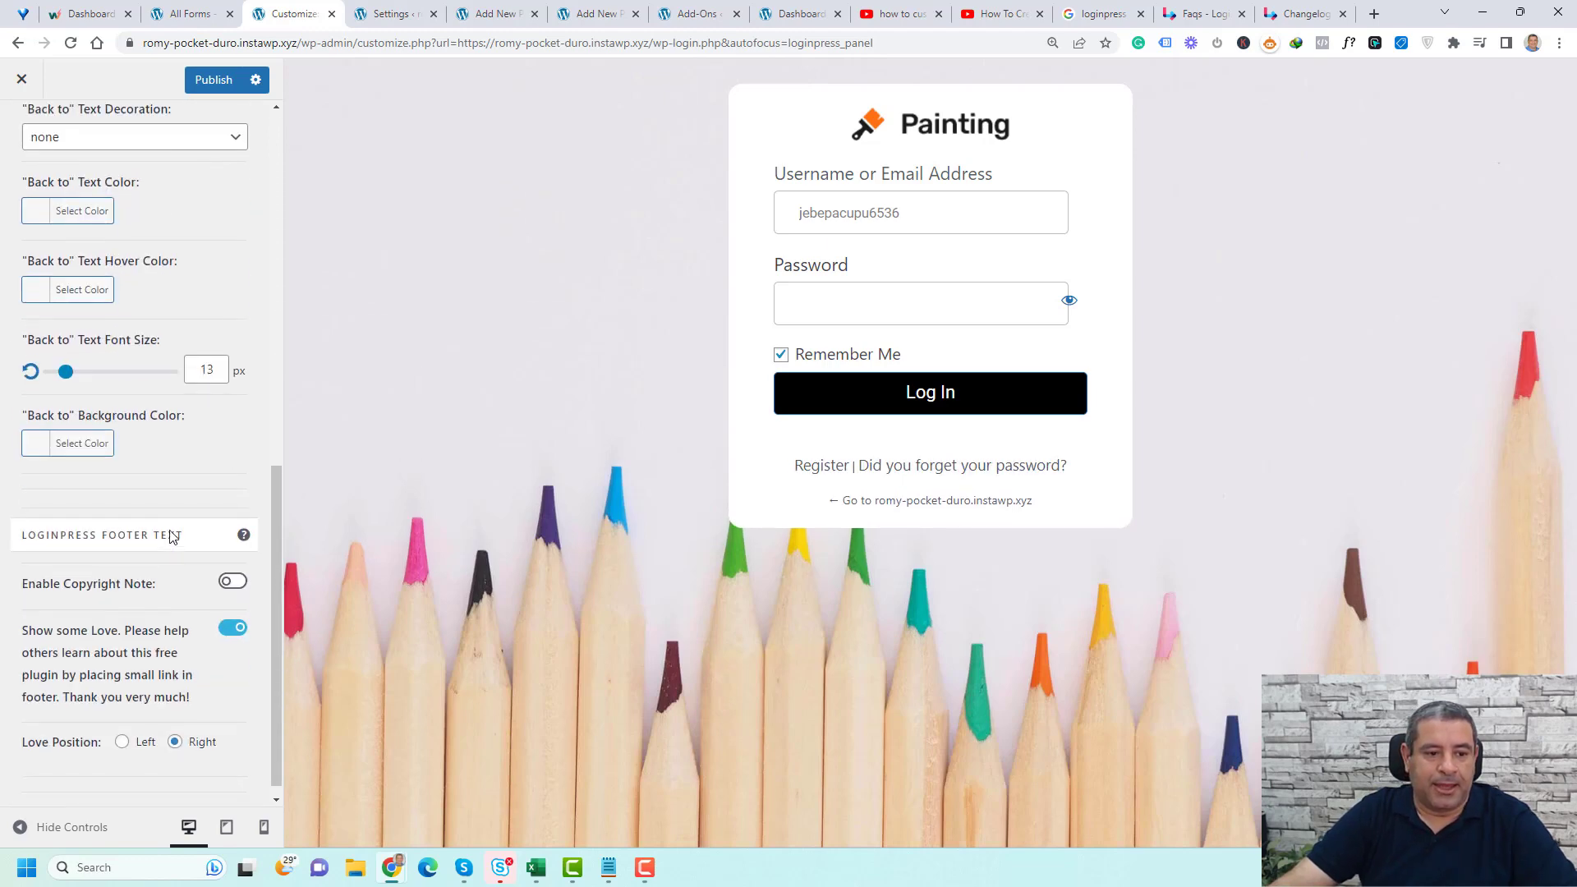
pyautogui.scroll(8, 169, 534)
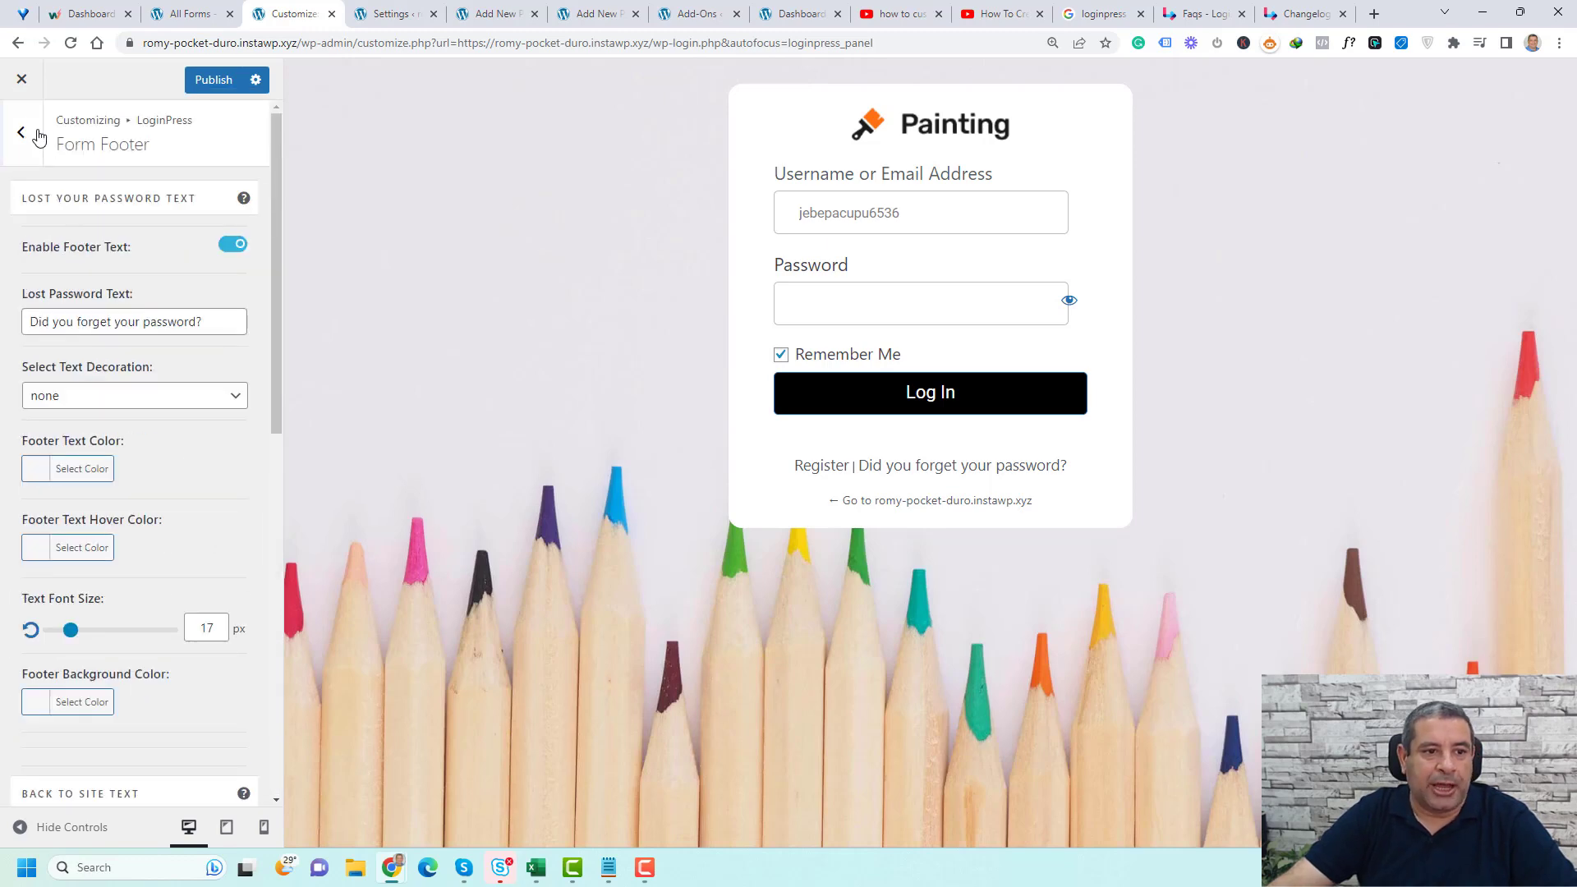
# - Open the custom CSS/JS settings and copy the #login margin-top rule from the text file open in Notepad
pyautogui.click(22, 132)
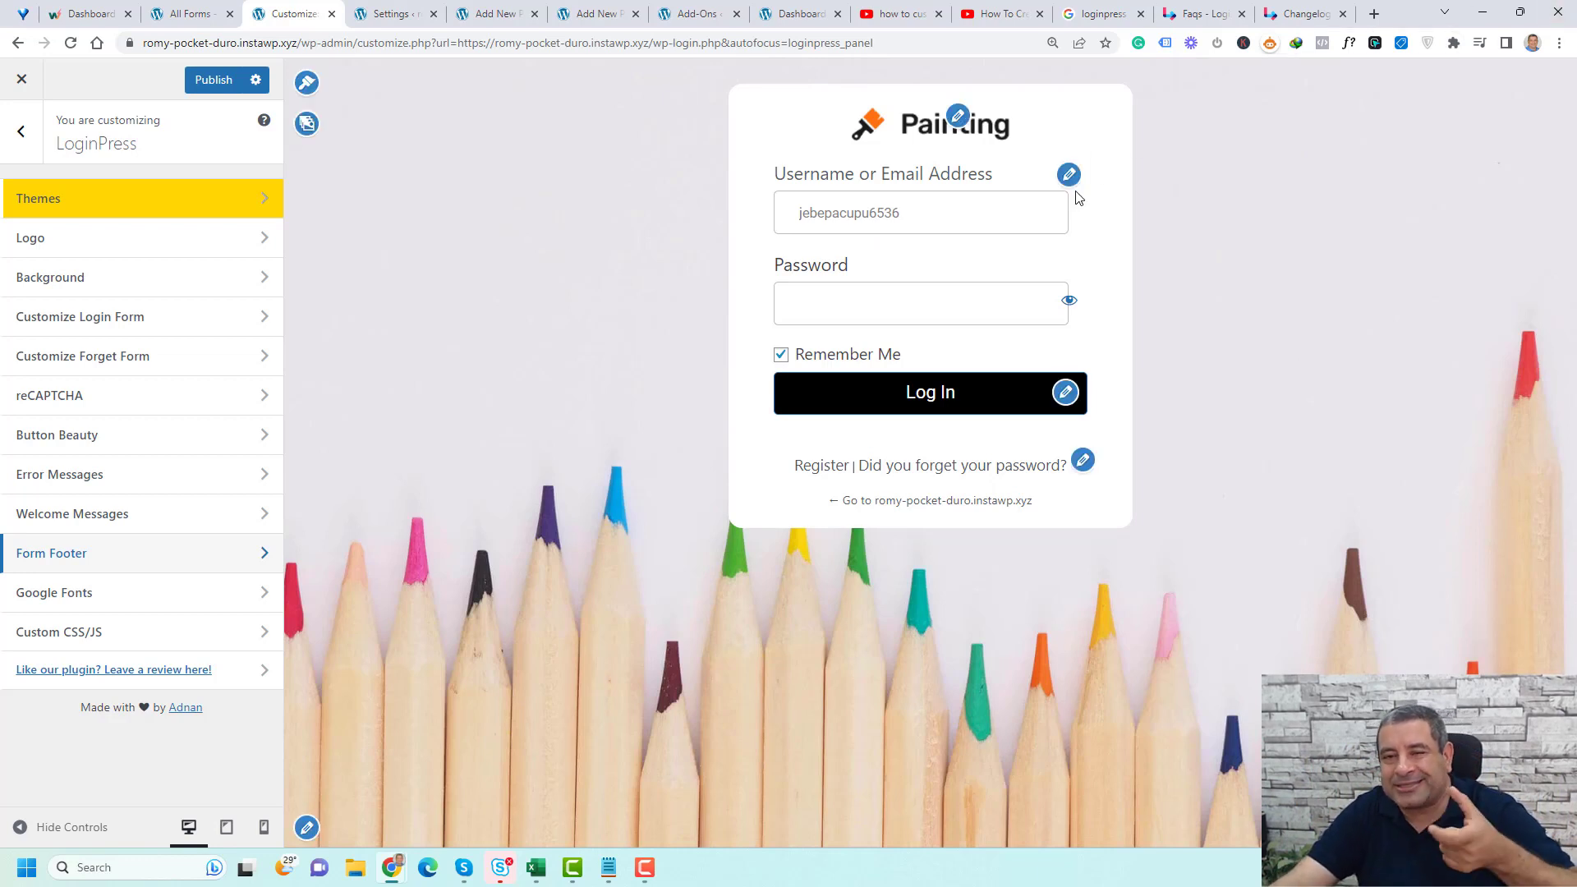
pyautogui.click(166, 630)
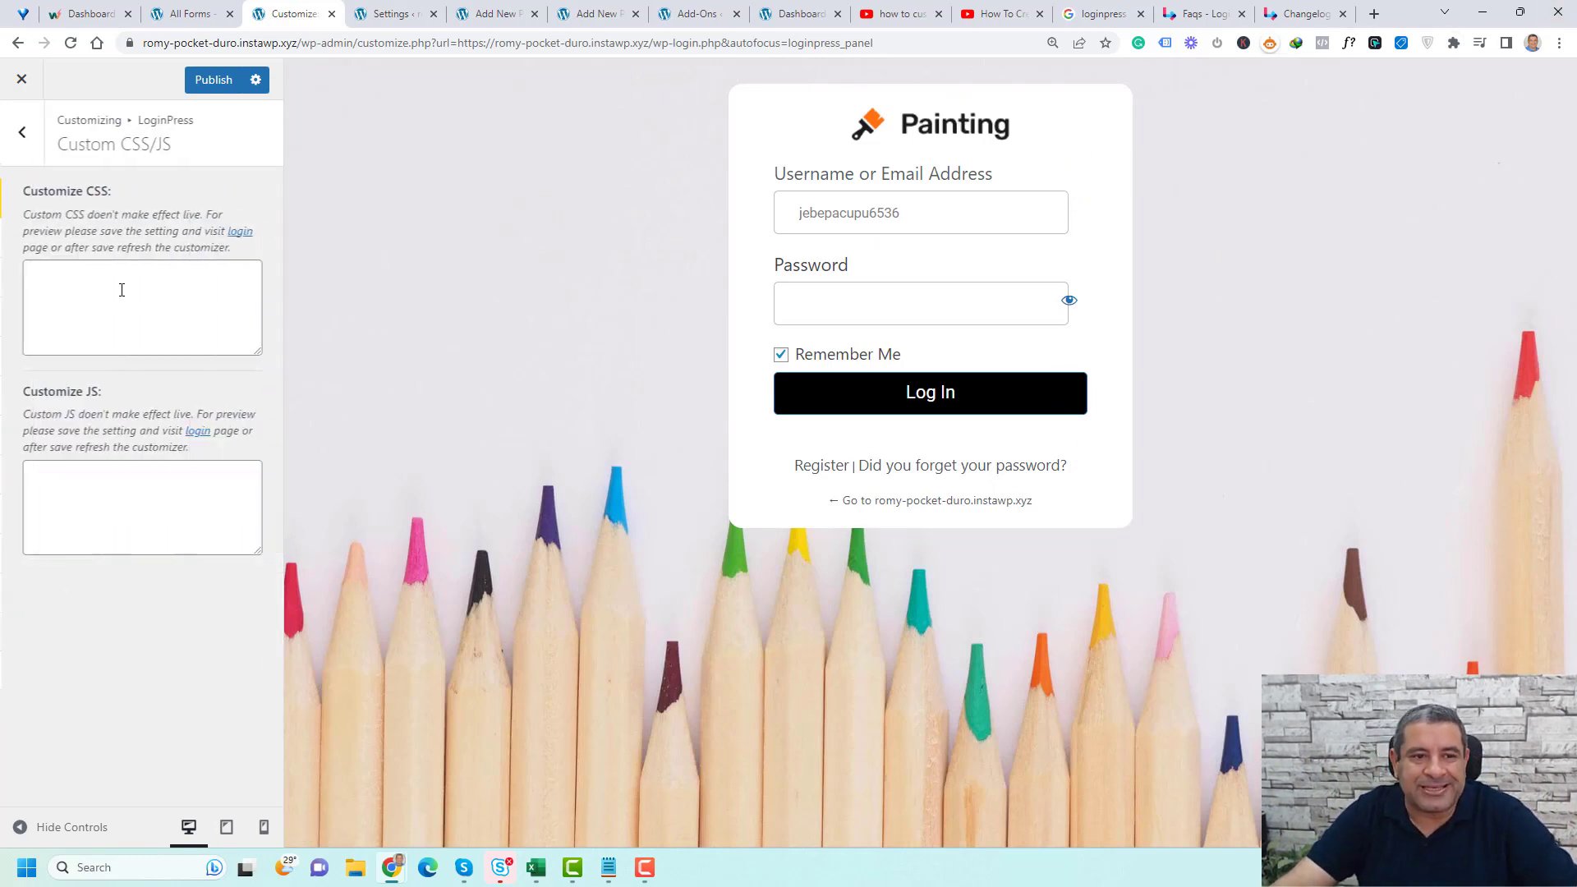
pyautogui.moveTo(609, 878)
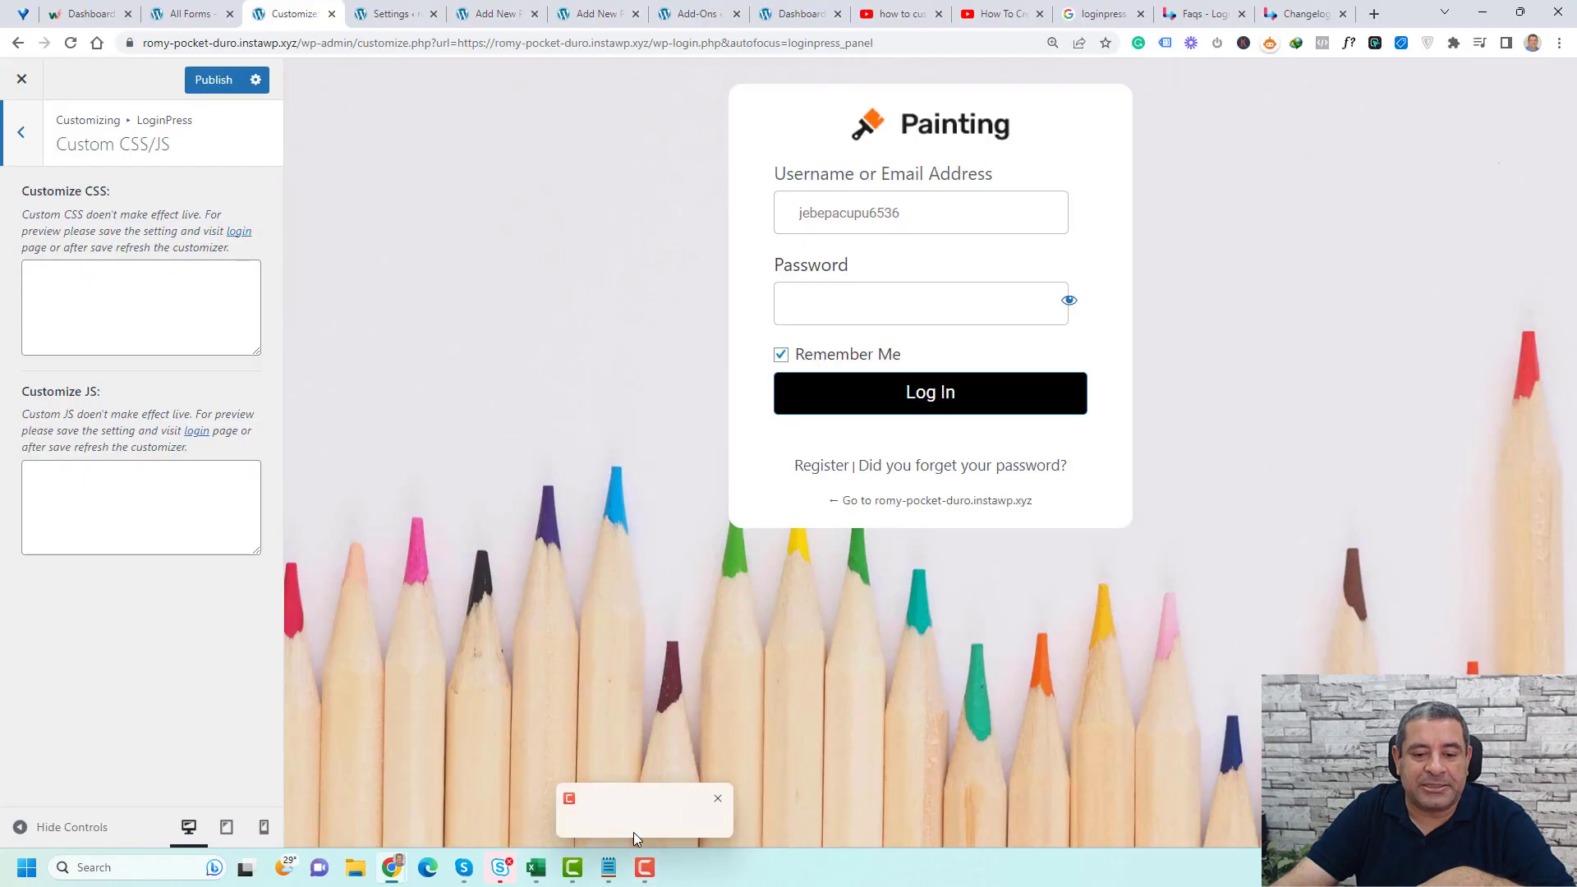
pyautogui.click(608, 867)
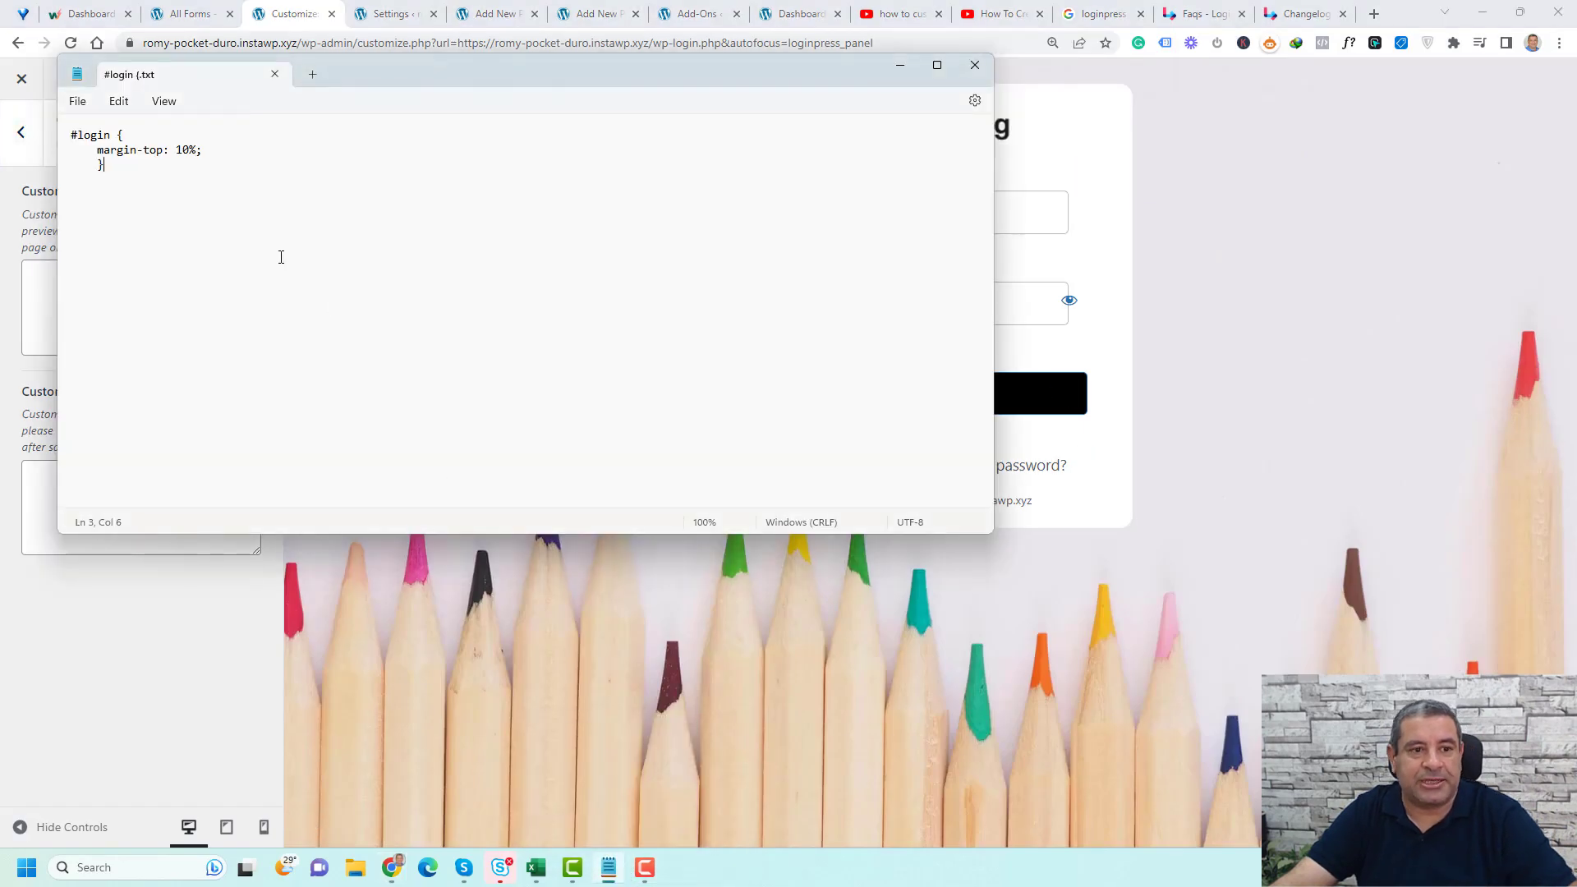
pyautogui.moveTo(141, 195); pyautogui.dragTo(63, 139)
pyautogui.hotkey('ctrl', 'c')
pyautogui.hotkey('alt', 'Tab')
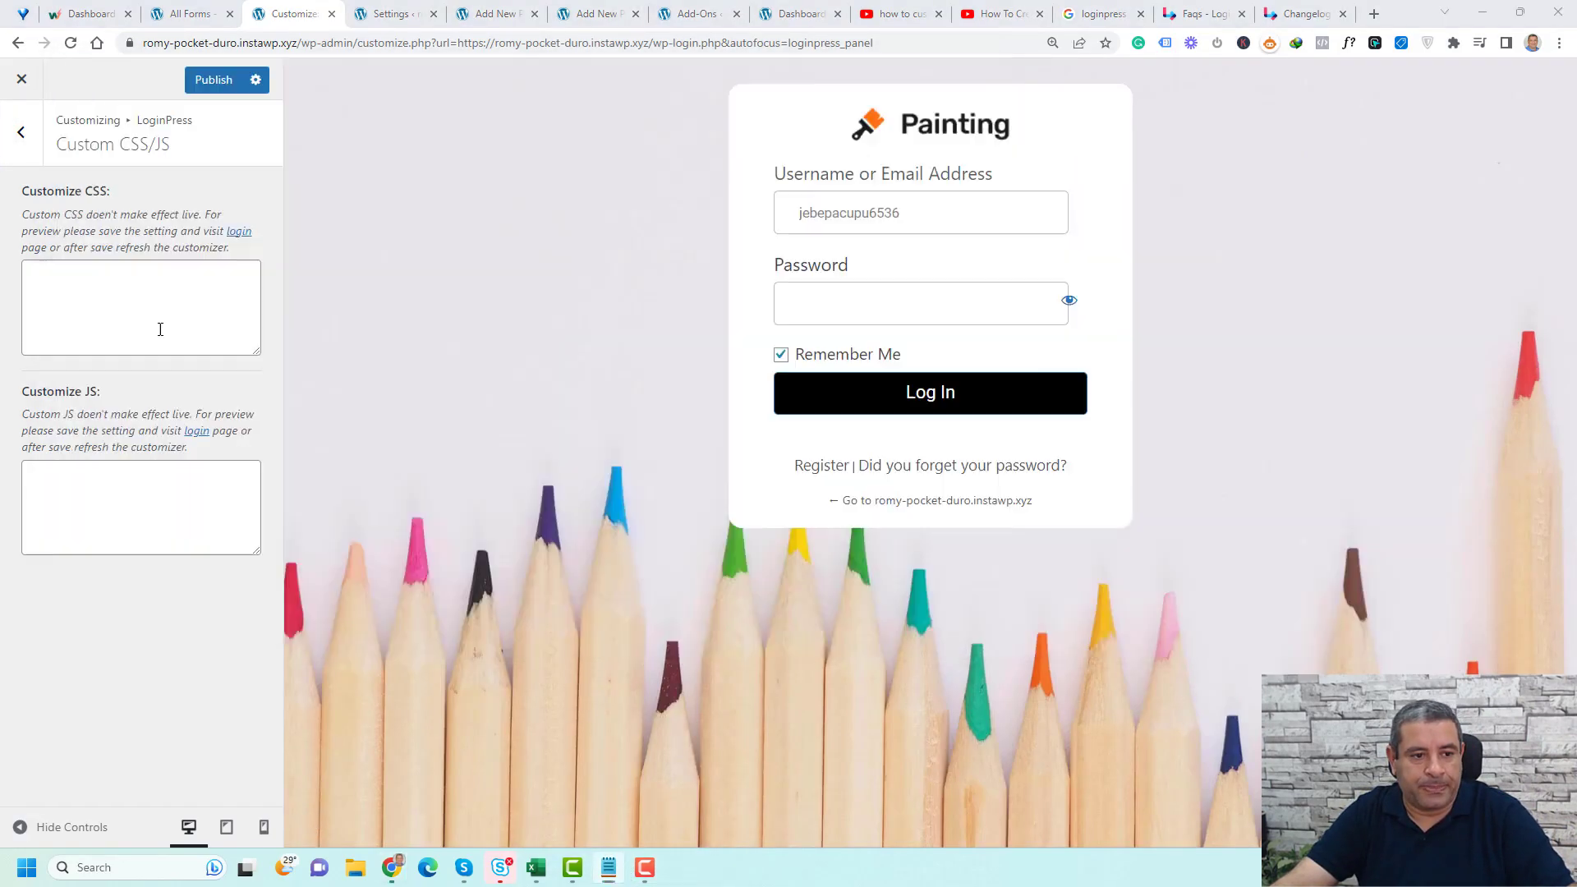
# - Add the rule "#login { margin-top: 10%; }" as custom CSS, and publish the changes before leaving the customizer
pyautogui.click(141, 324)
pyautogui.hotkey('ctrl', 'v')
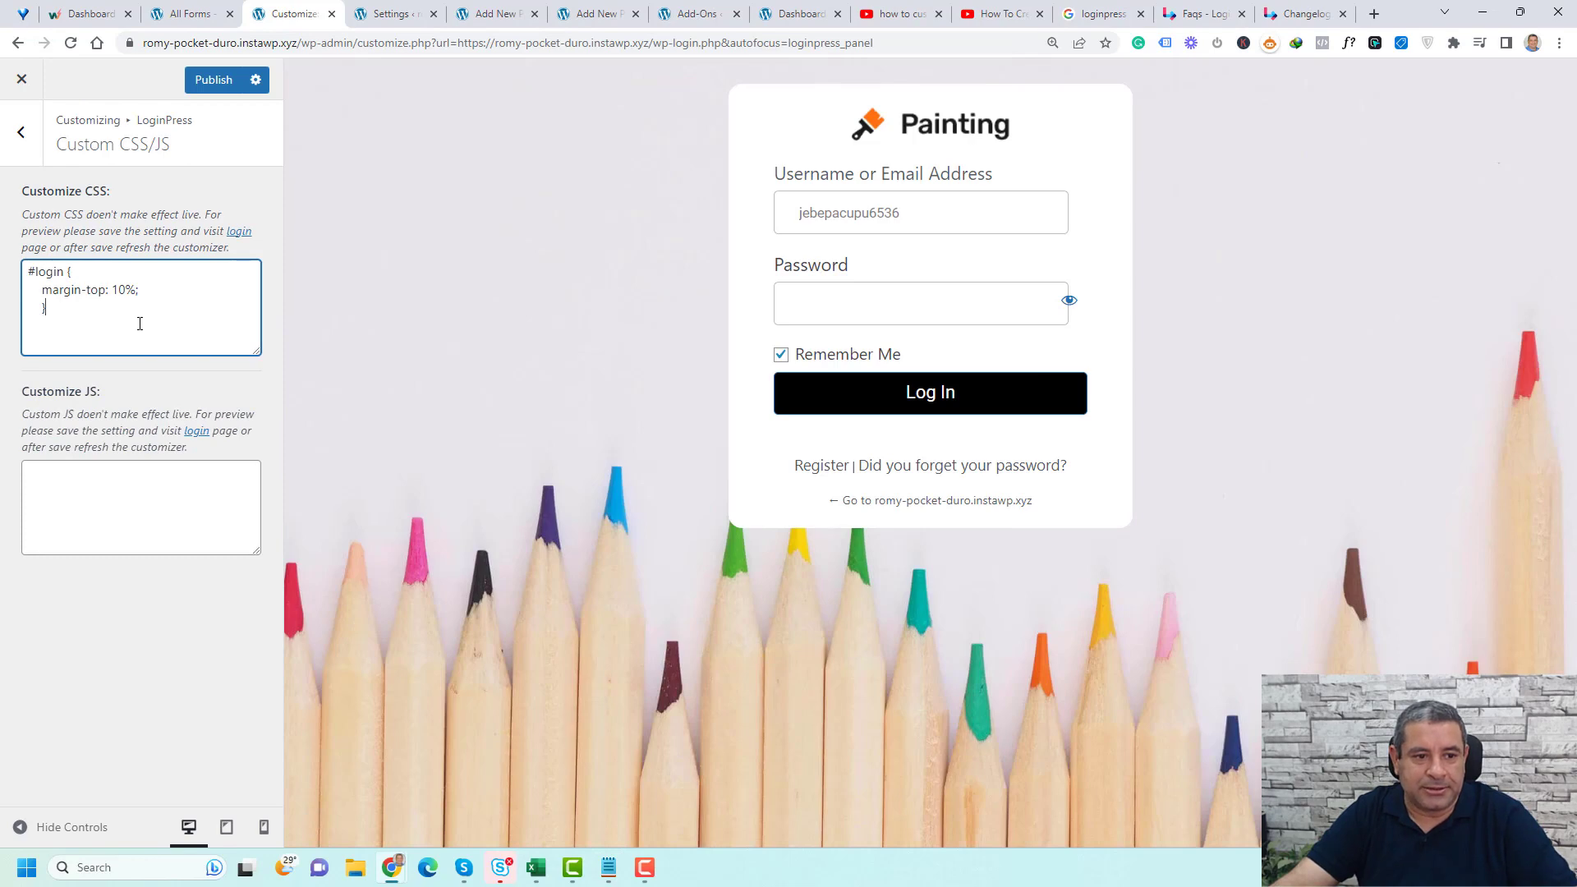
pyautogui.click(212, 81)
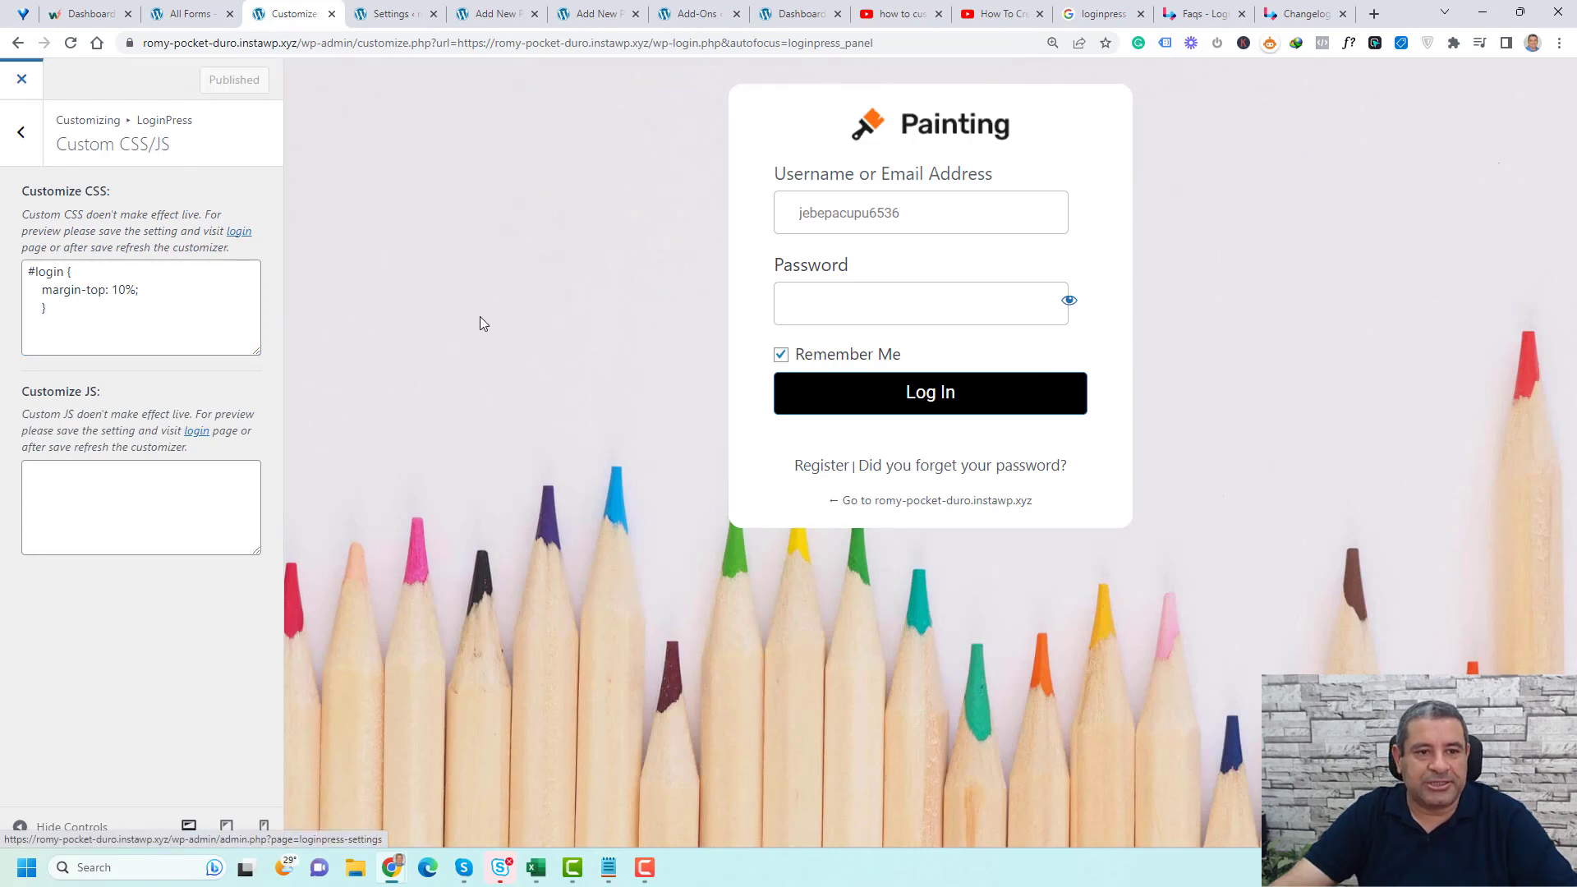
pyautogui.click(21, 78)
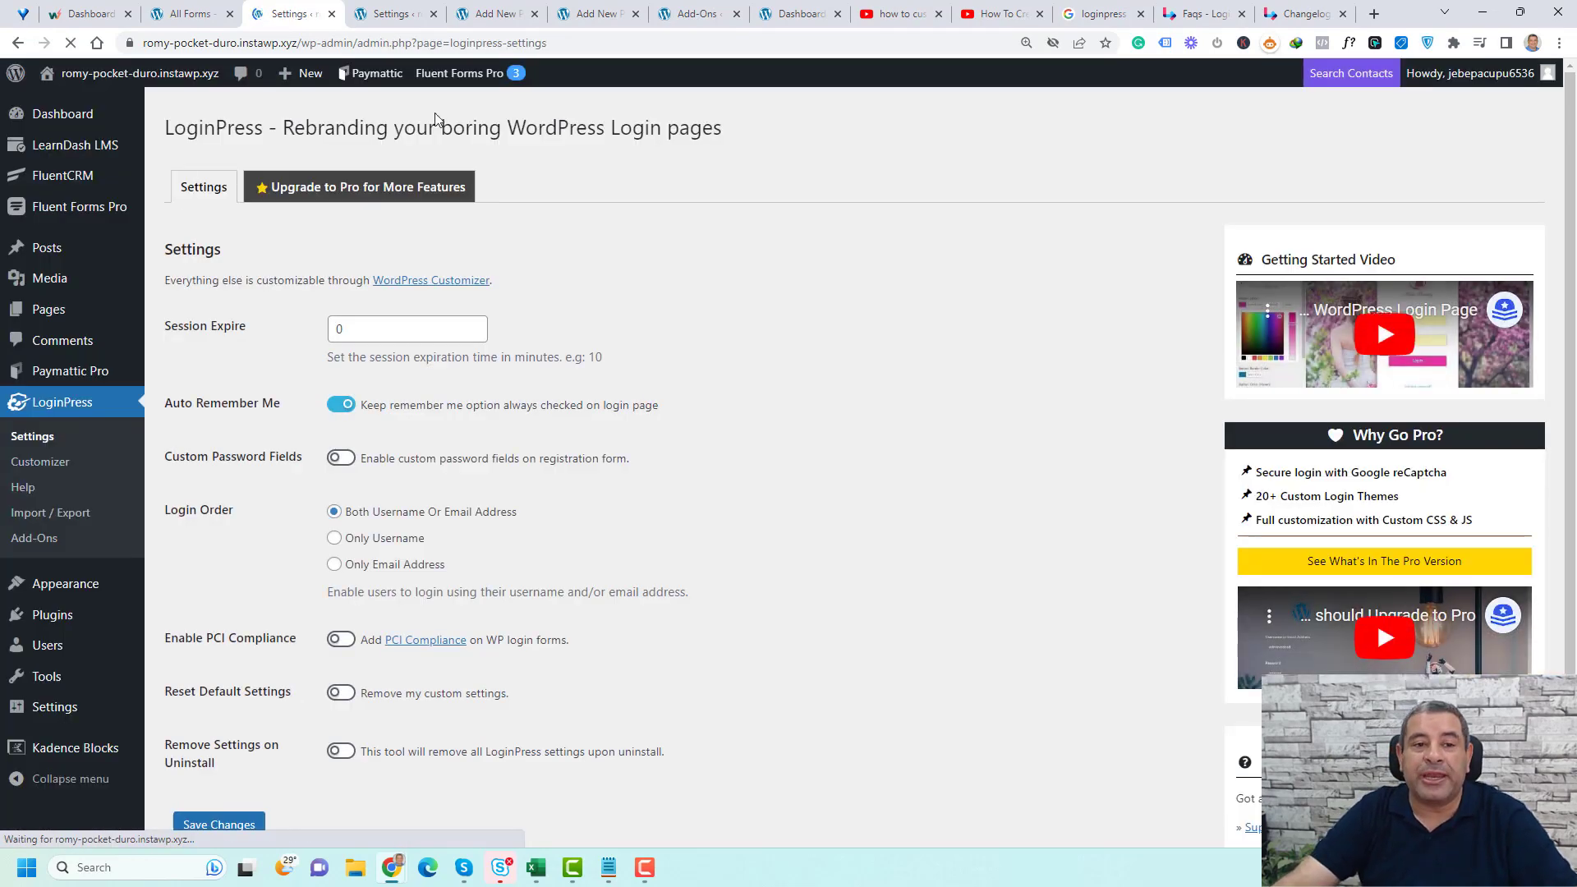
# - Copy the site's address up to /wp-admin/ and open it in an incognito window to view the published login page
pyautogui.click(407, 45)
pyautogui.click(412, 47)
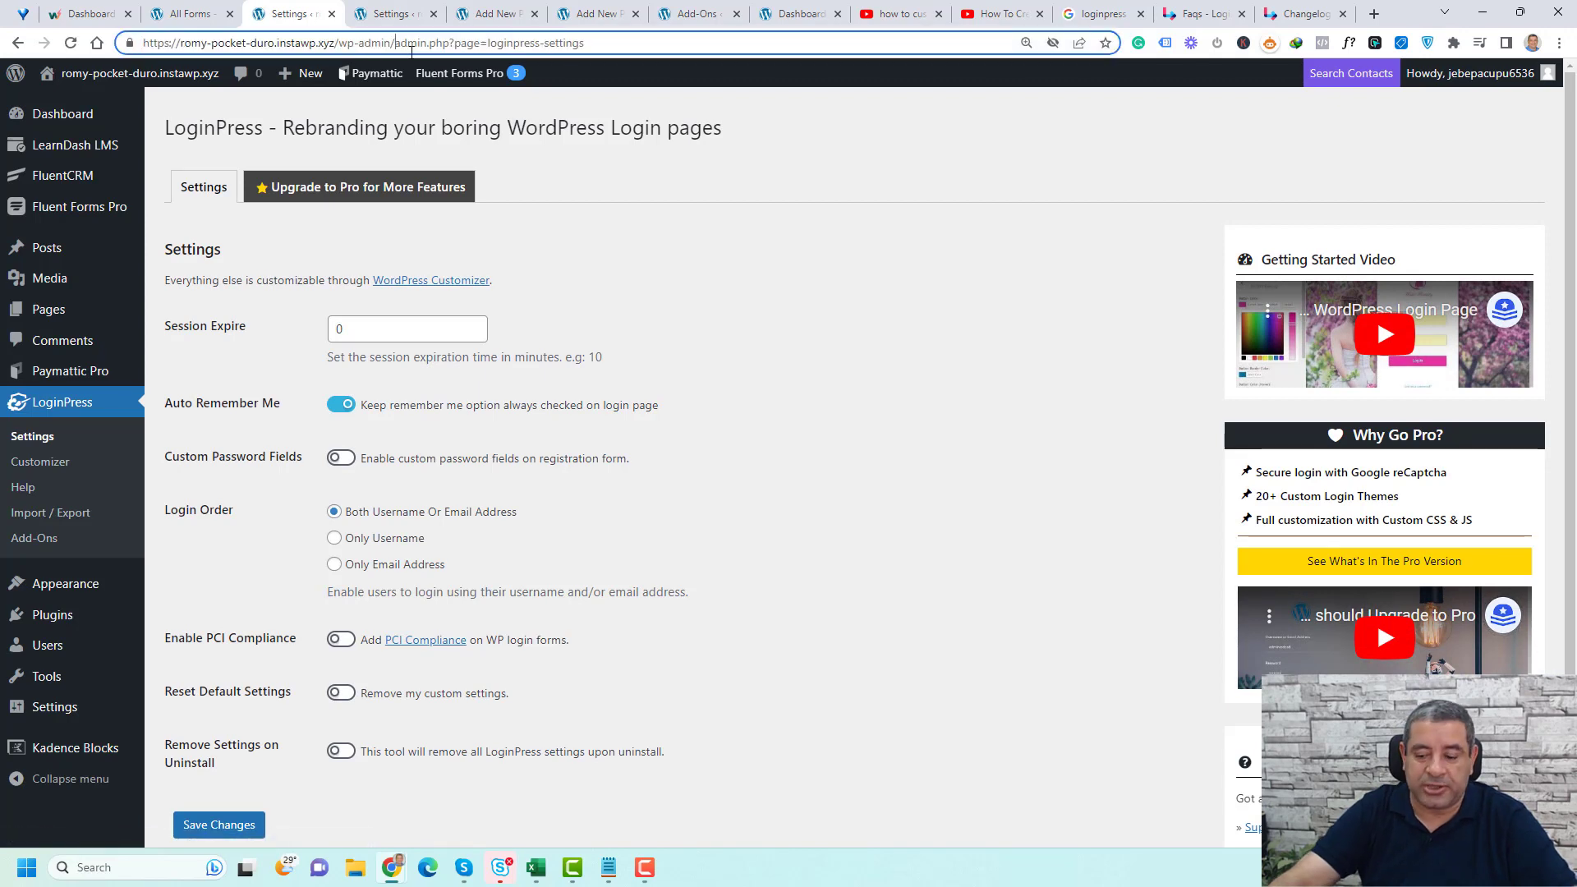
pyautogui.hotkey('ctrl', 'shift', 'Left')
pyautogui.hotkey('ctrl', 'shift', 'Left')
pyautogui.hotkey('ctrl', 'shift', 'Left')
pyautogui.hotkey('ctrl', 'shift', 'Left')
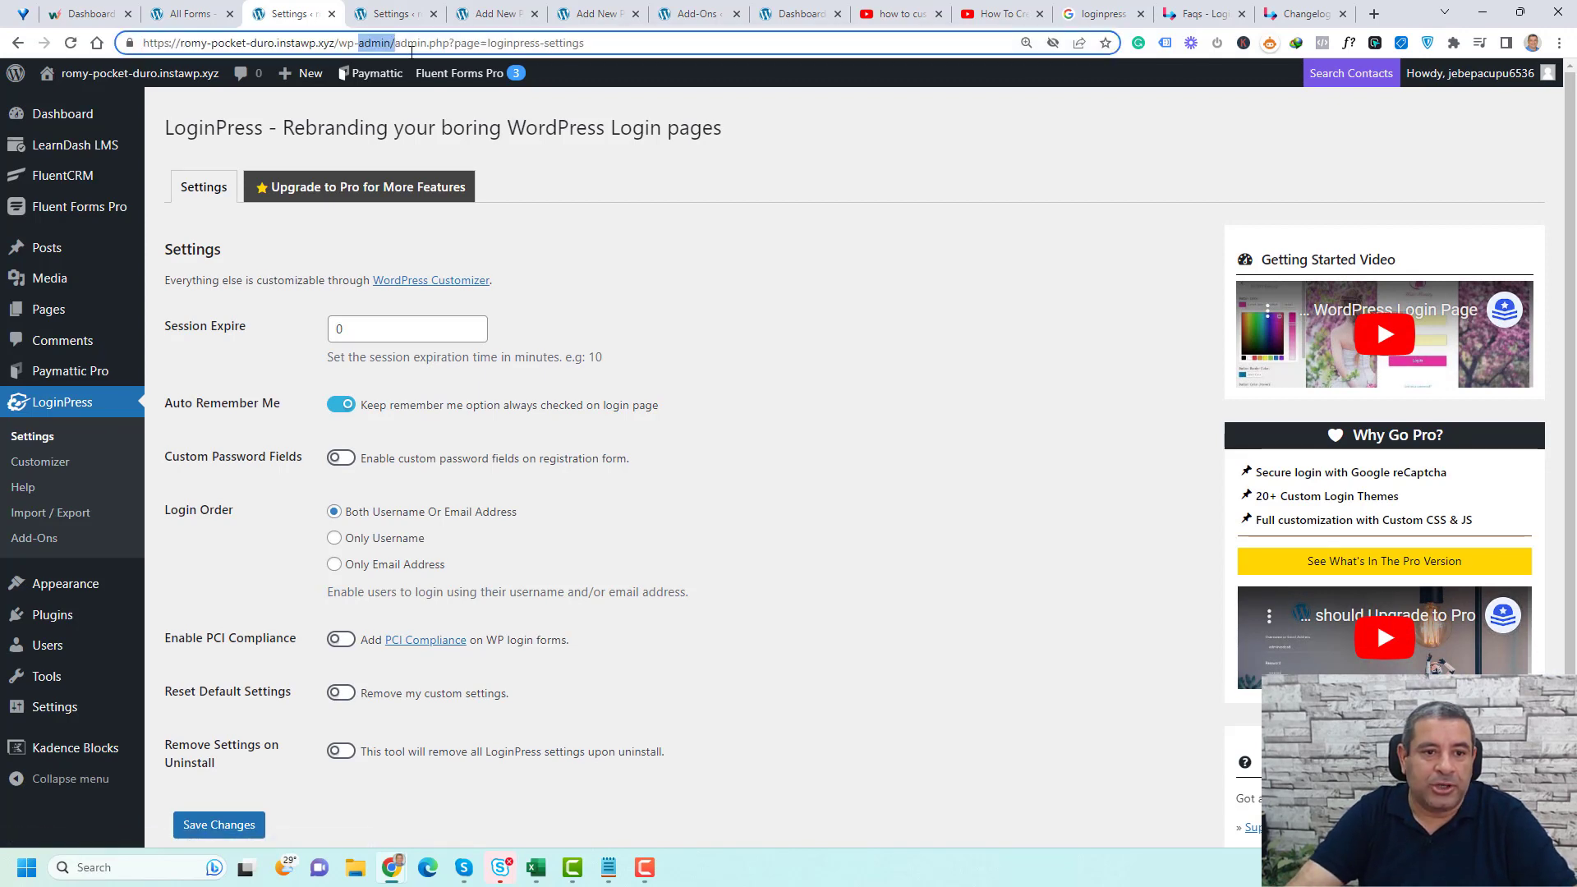
pyautogui.hotkey('ctrl', 'shift', 'Left')
pyautogui.hotkey('ctrl', 'shift', 'Left')
pyautogui.hotkey('ctrl', 'shift', 'Left')
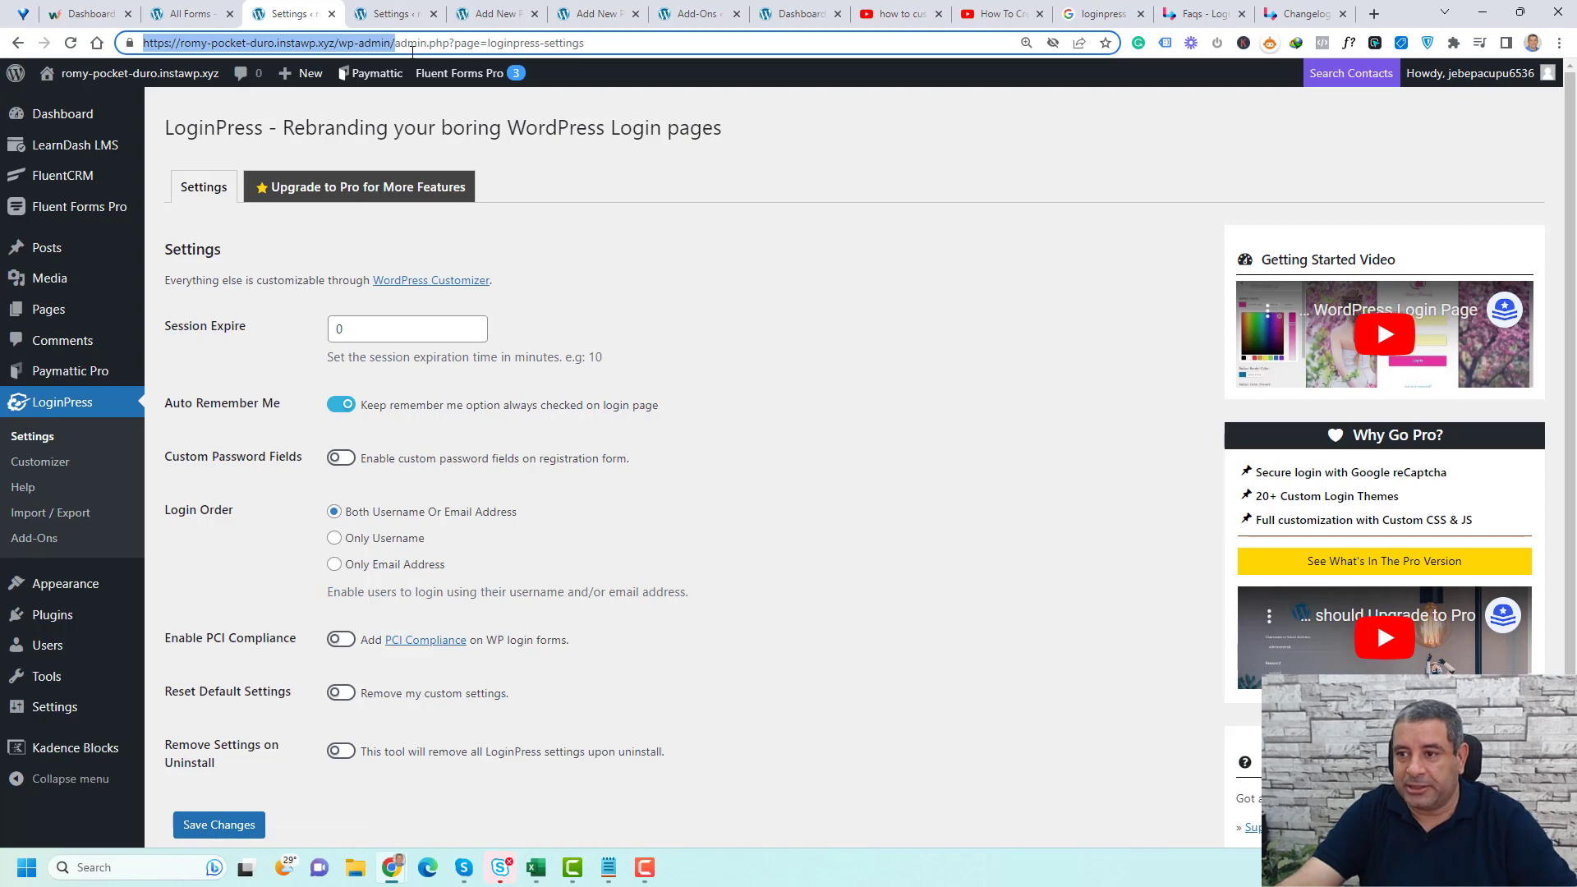
pyautogui.click(1560, 43)
pyautogui.click(1502, 114)
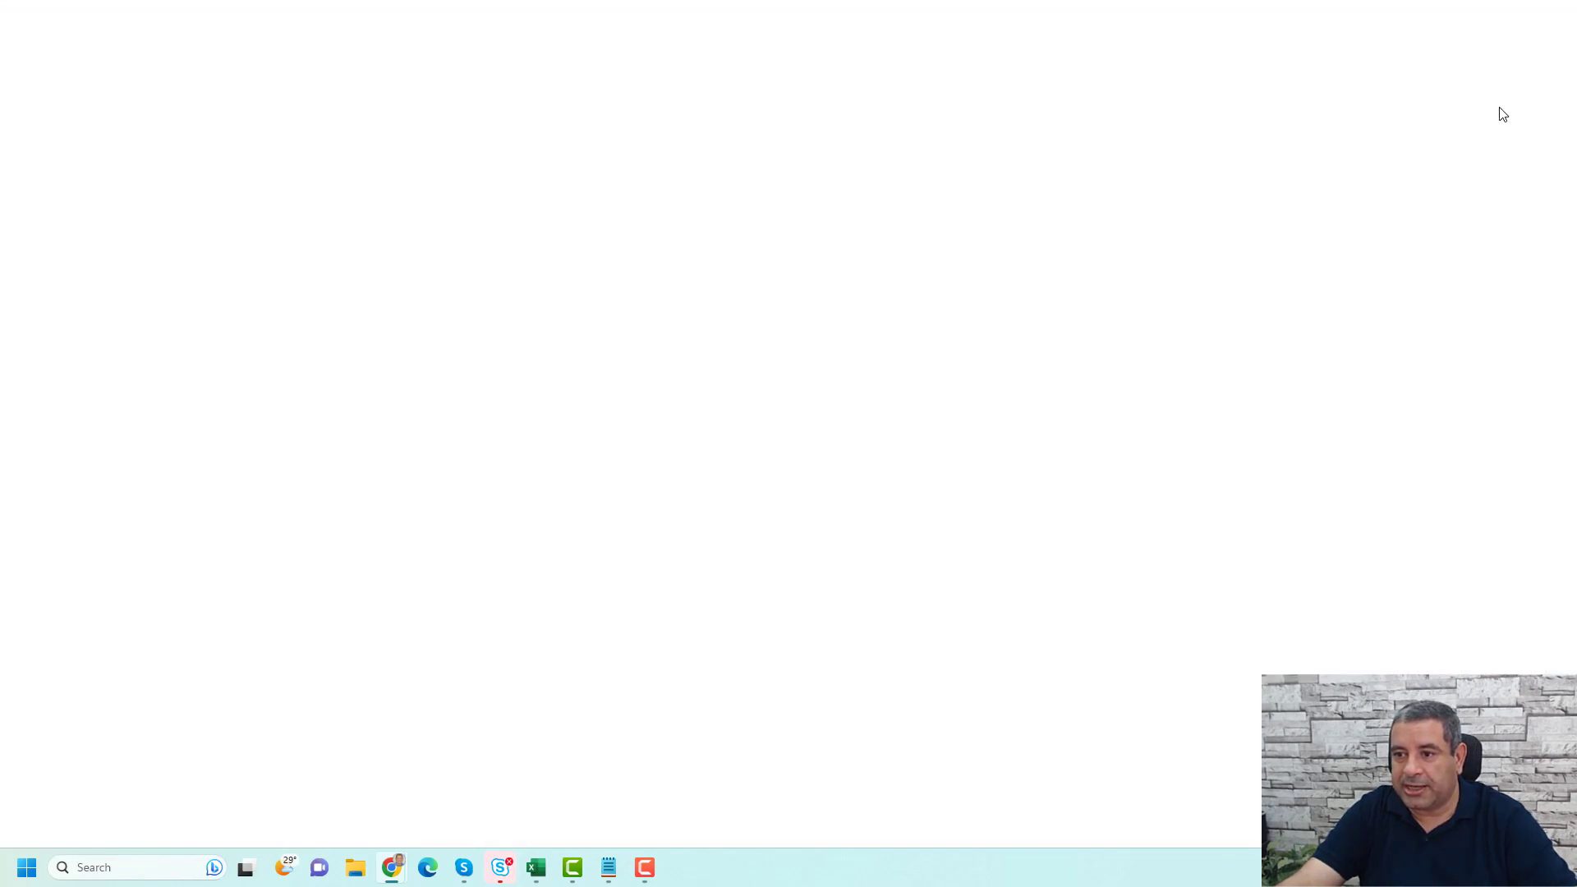
pyautogui.hotkey('ctrl', 'v')
pyautogui.press('Return')
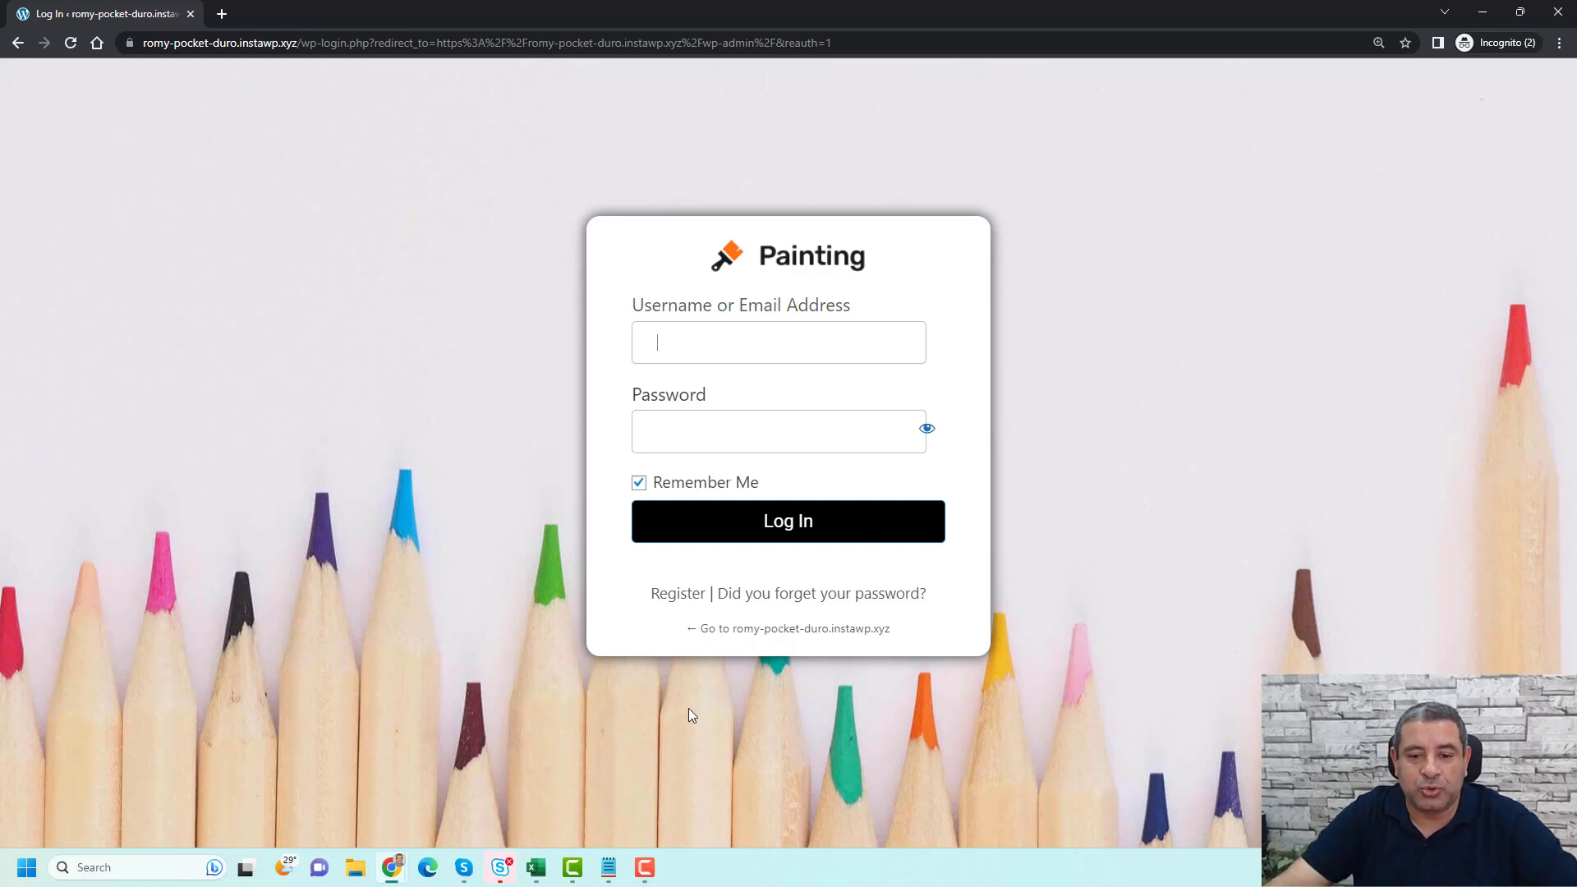
# - Check the styling of the registration form and the lost password form
pyautogui.click(694, 597)
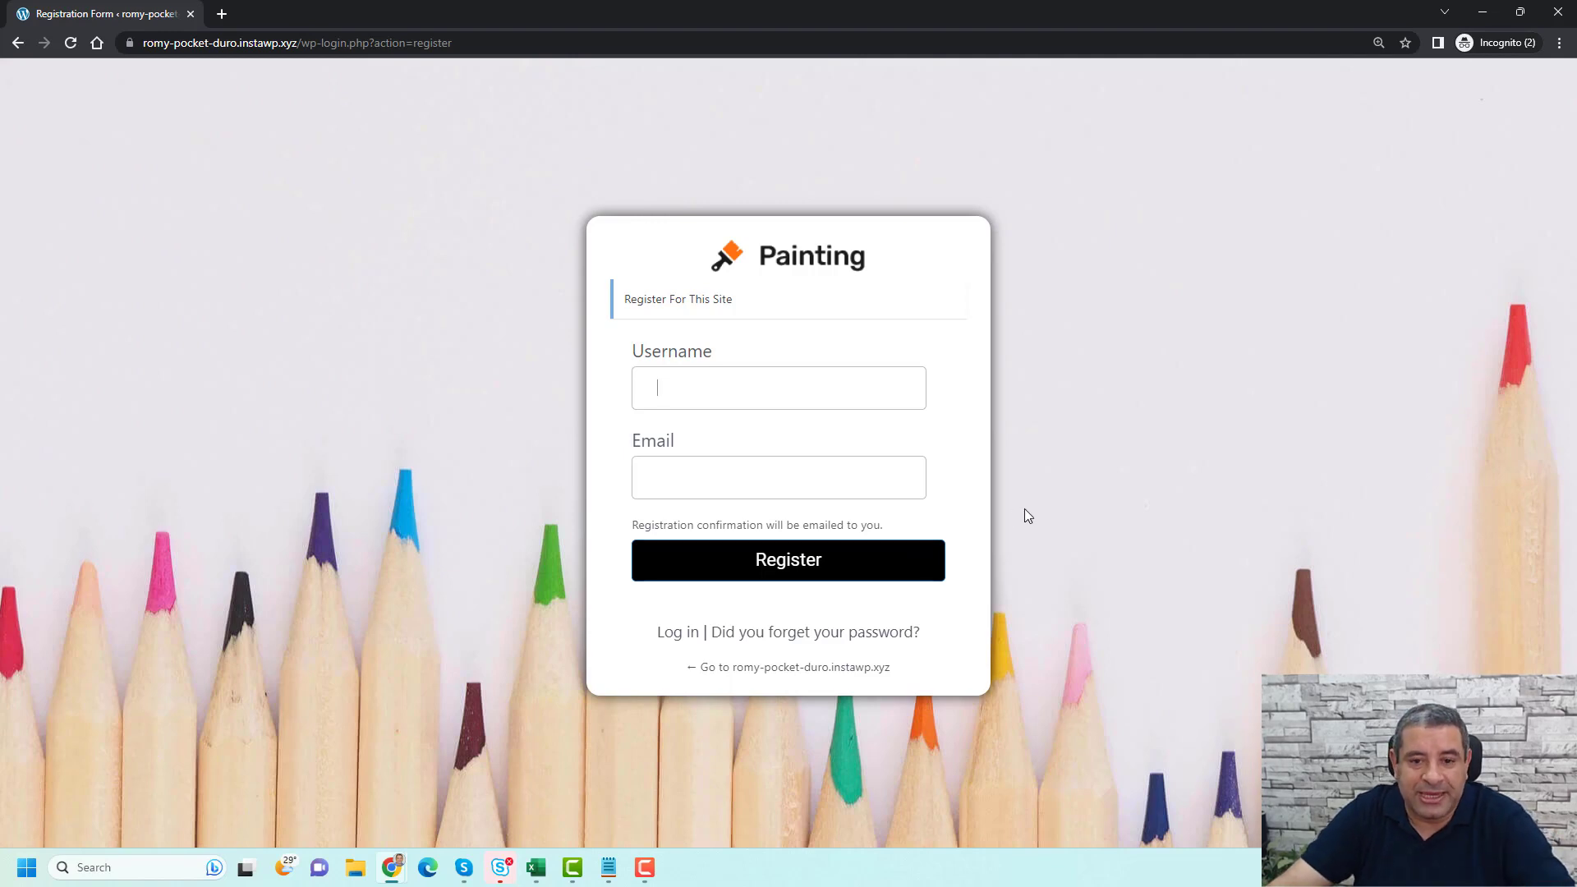
pyautogui.click(804, 637)
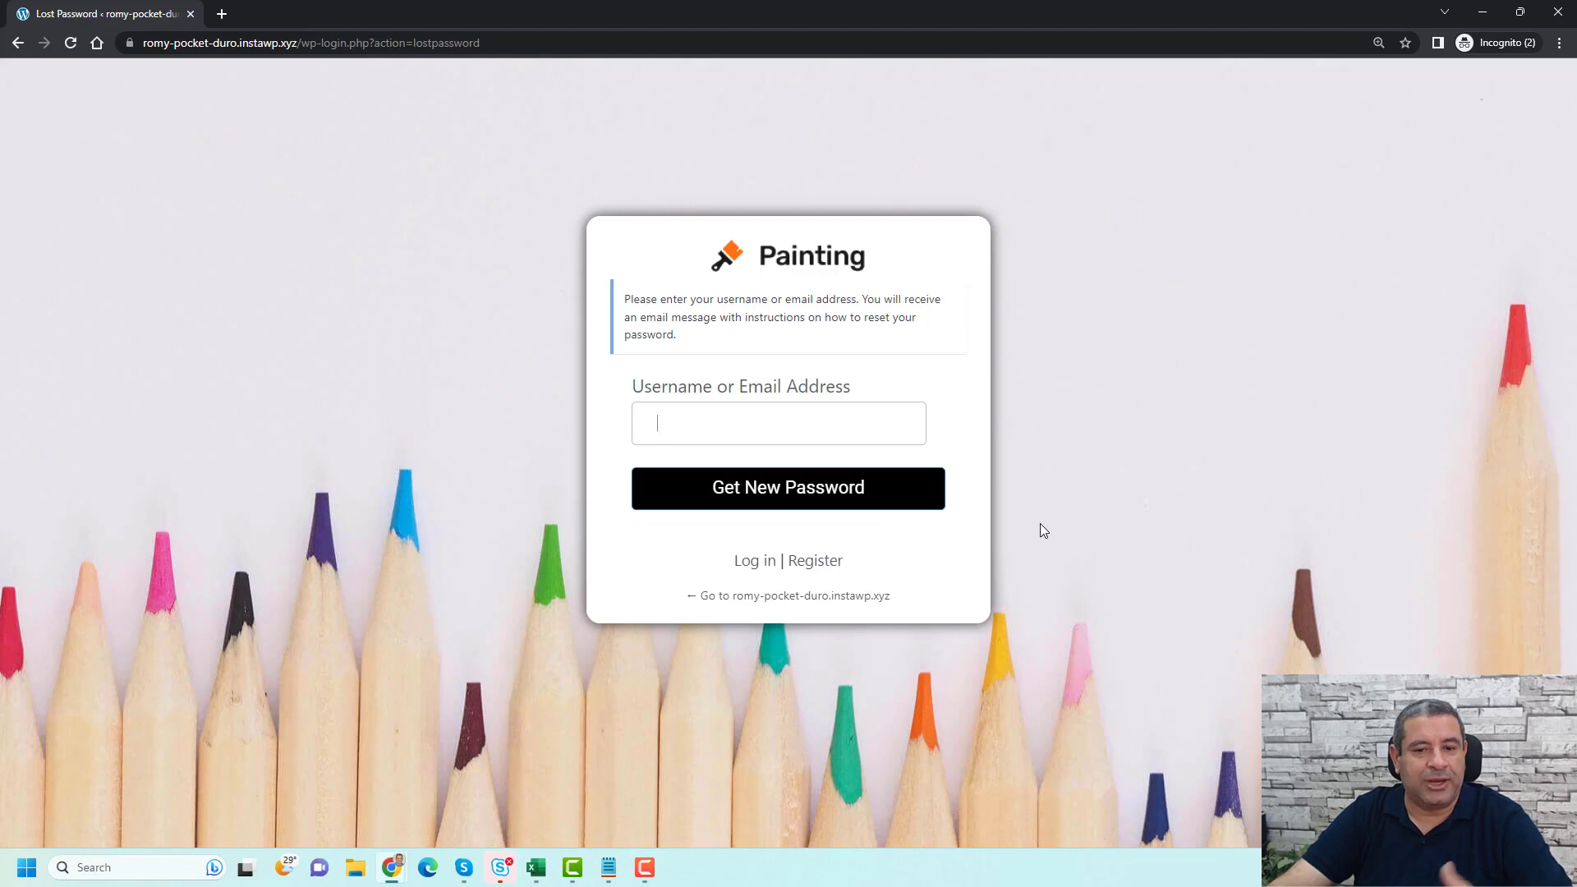